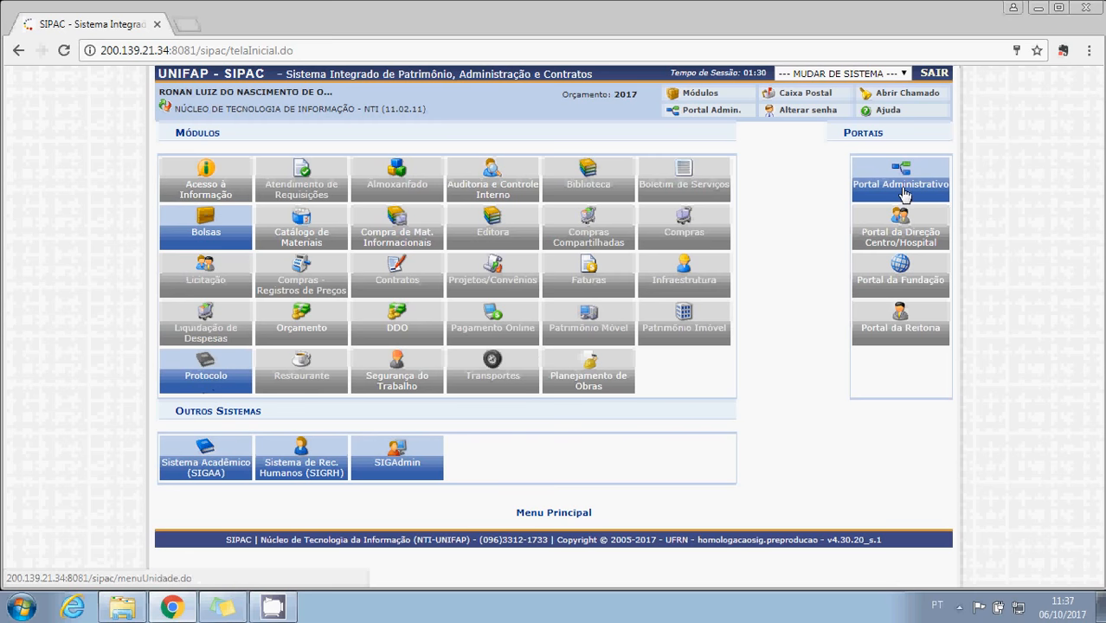
Open the form for registering a new process (Cadastrar Processo) in the Portal Administrativo
{"action": "left_click", "coordinate": [904, 192]}
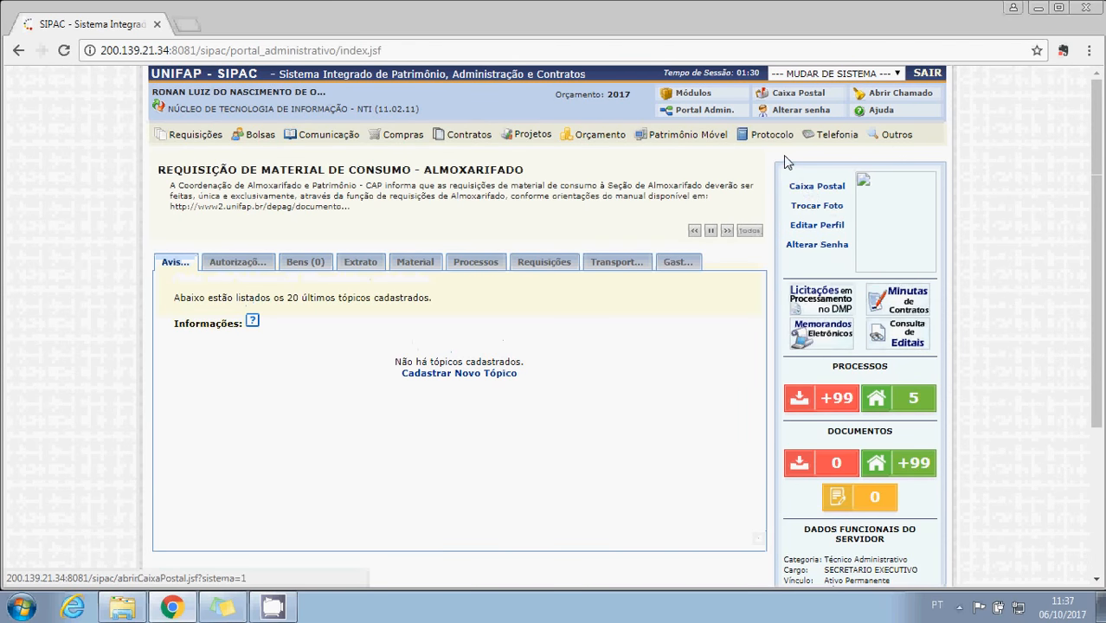
{"action": "mouse_move", "coordinate": [783, 147]}
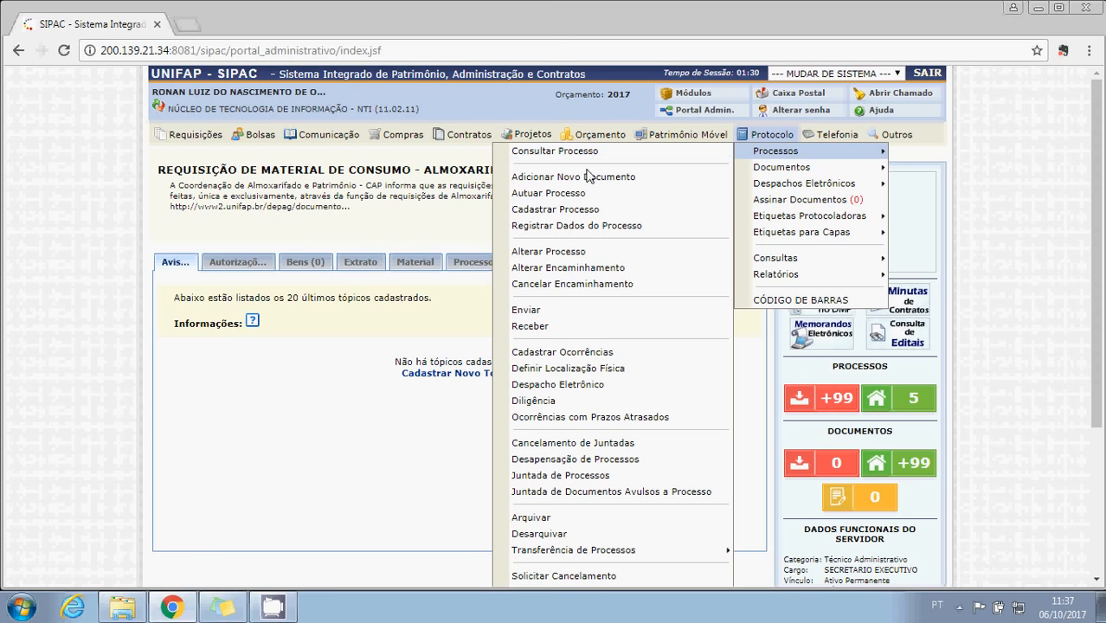
{"action": "left_click", "coordinate": [577, 212]}
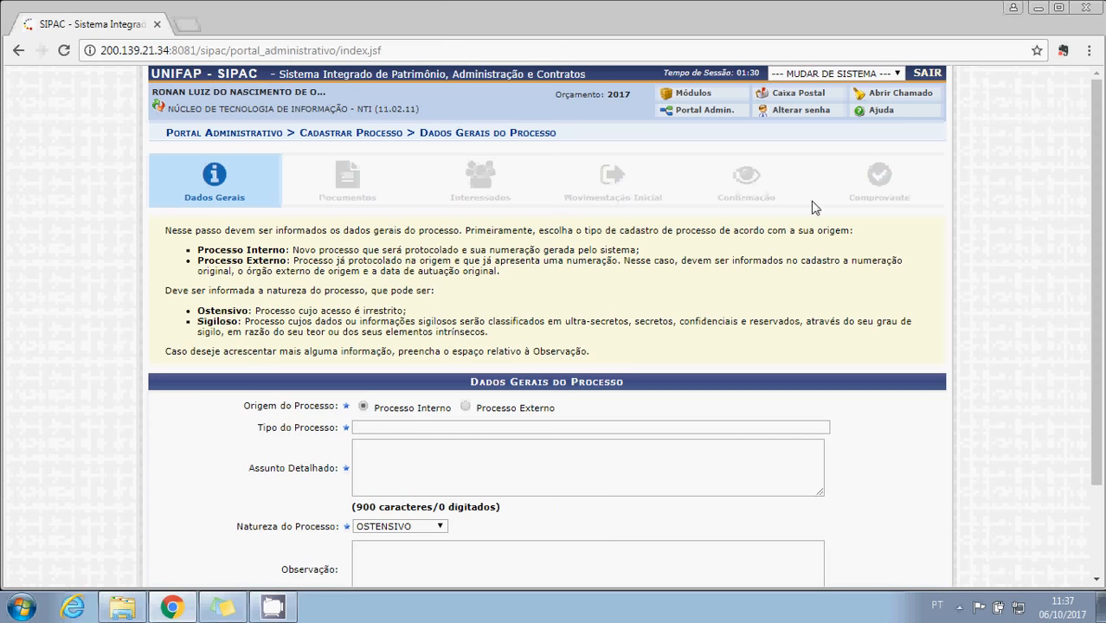
Set the process type to CONTRATO and enter "contrato de empresa especializada" as its detailed subject
{"action": "scroll", "coordinate": [726, 242], "scroll_direction": "down", "scroll_amount": 2}
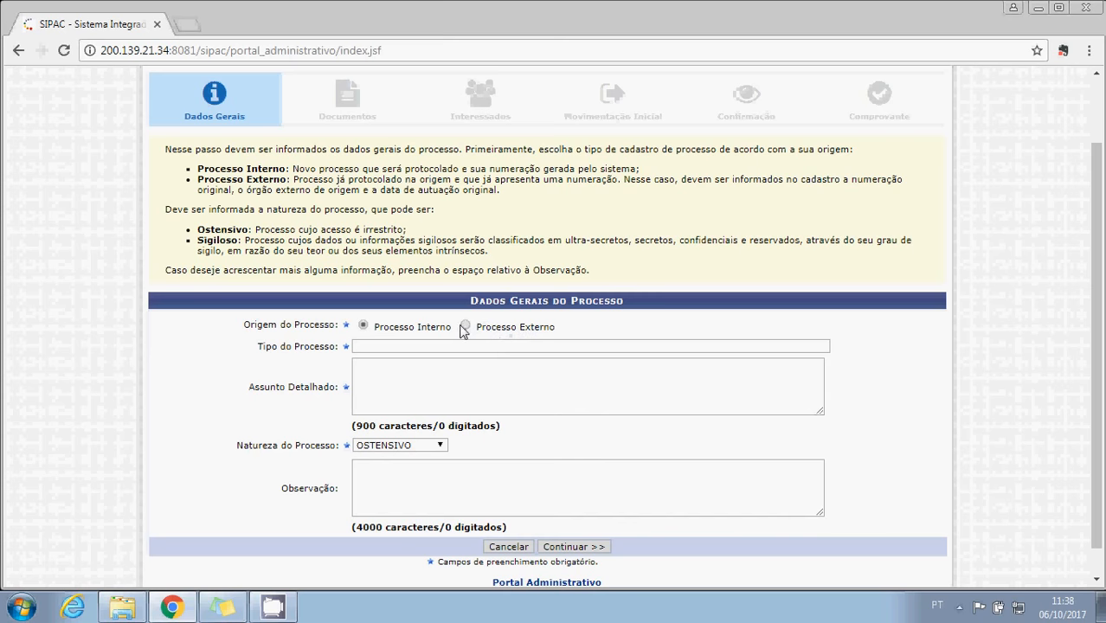
{"action": "left_click", "coordinate": [446, 344]}
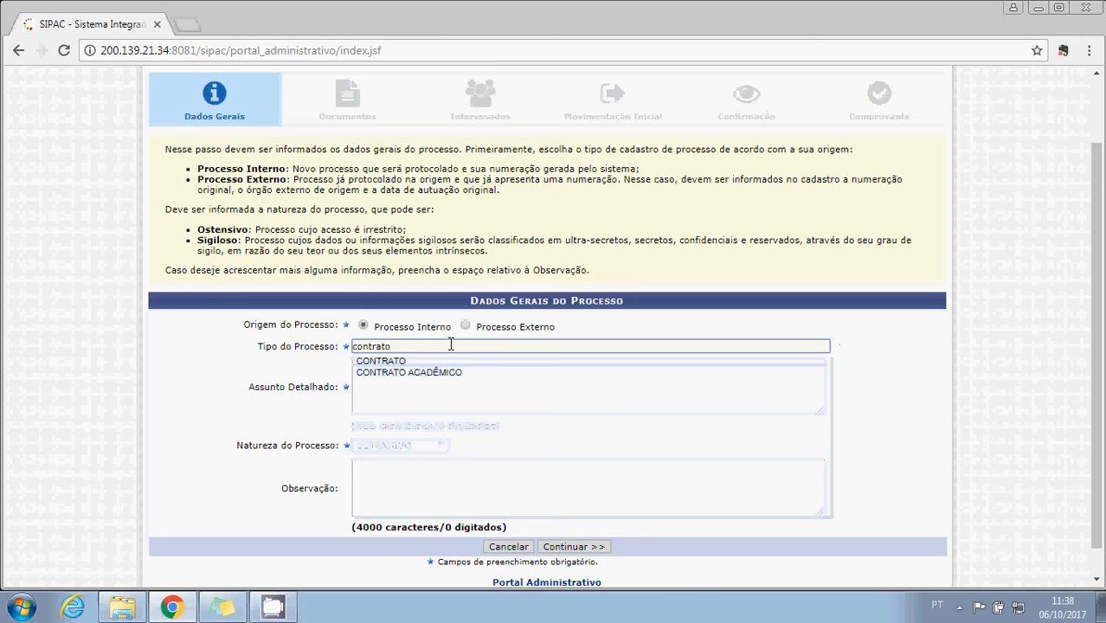
{"action": "left_click", "coordinate": [398, 360]}
{"action": "left_click", "coordinate": [411, 376]}
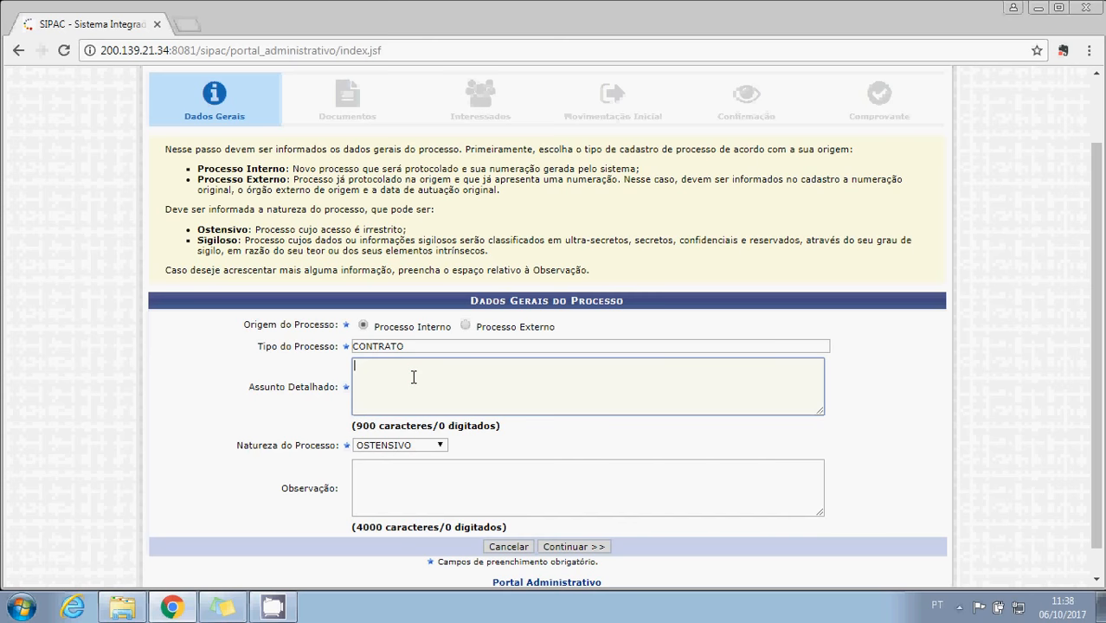
{"action": "type", "text": "contrato de empresa especializada"}
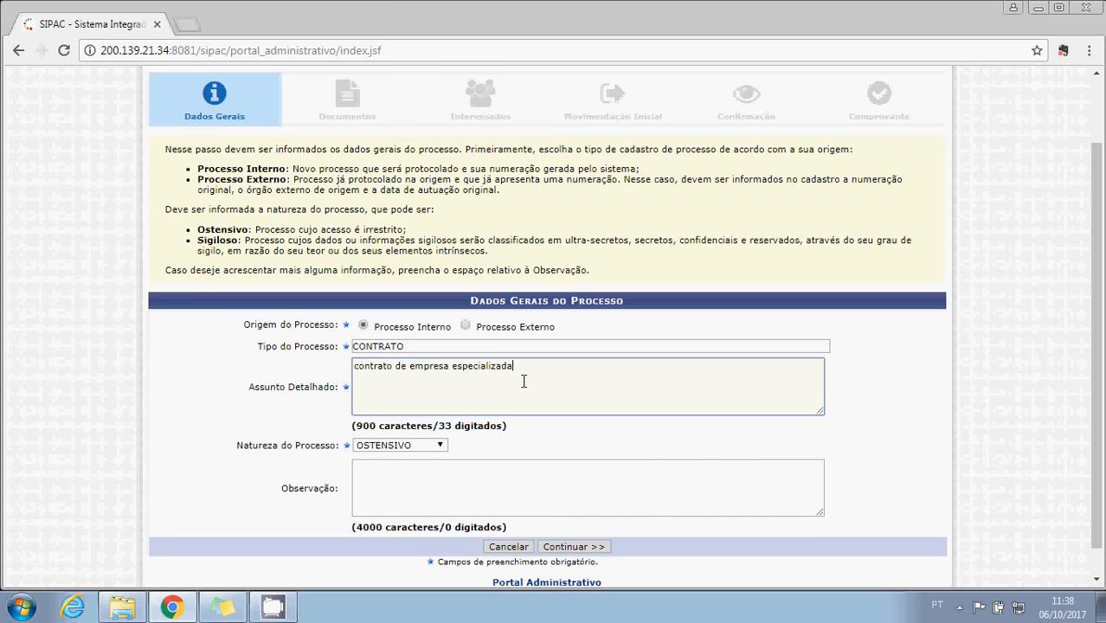
{"action": "scroll", "coordinate": [544, 387], "scroll_direction": "down", "scroll_amount": 1}
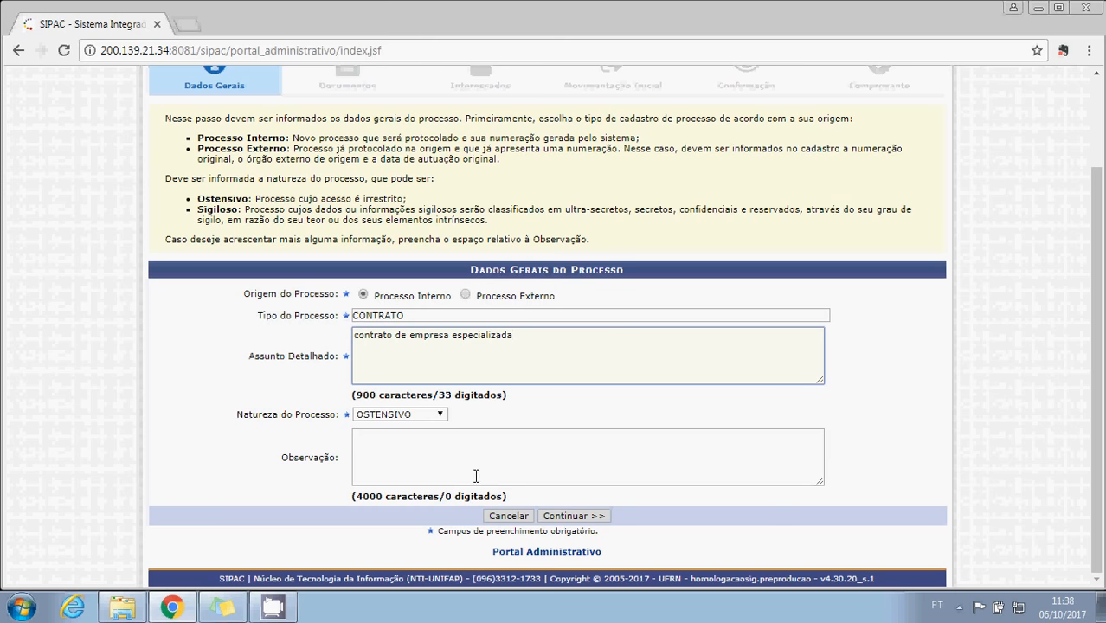
Switch the process nature to SIGILOSO to view its secrecy levels, and return it to OSTENSIVO
{"action": "left_click", "coordinate": [441, 416]}
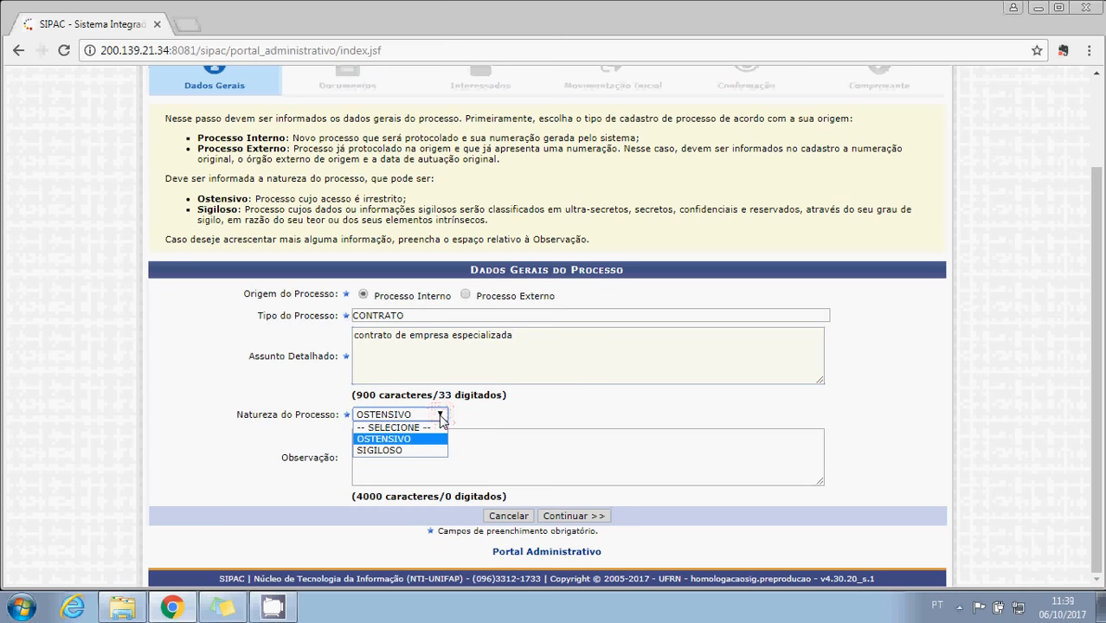
{"action": "left_click", "coordinate": [400, 451]}
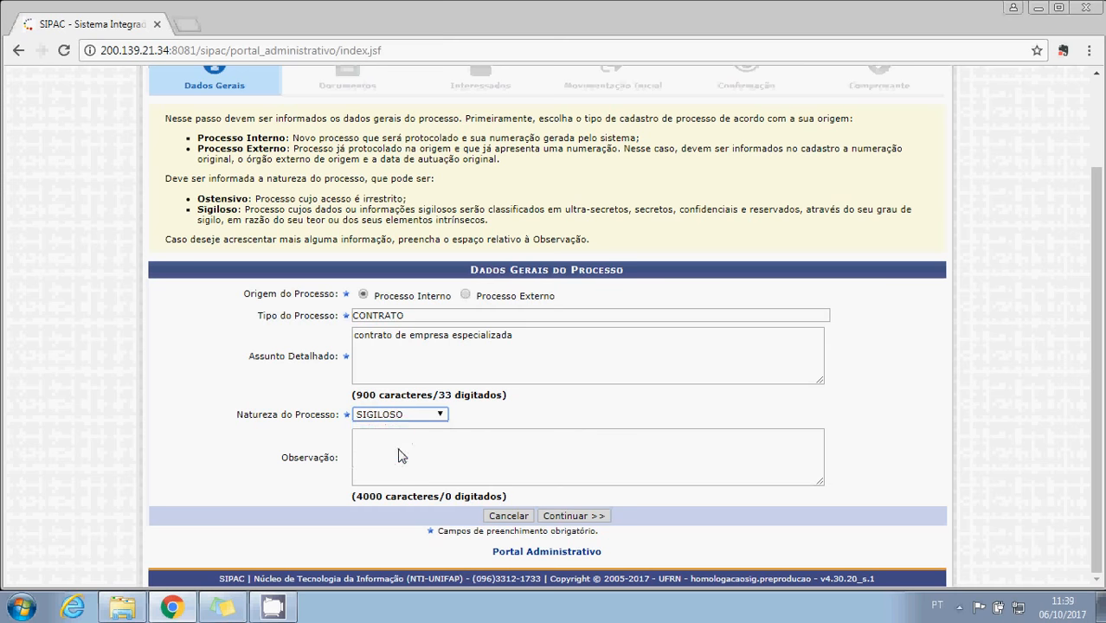
{"action": "left_click", "coordinate": [410, 436]}
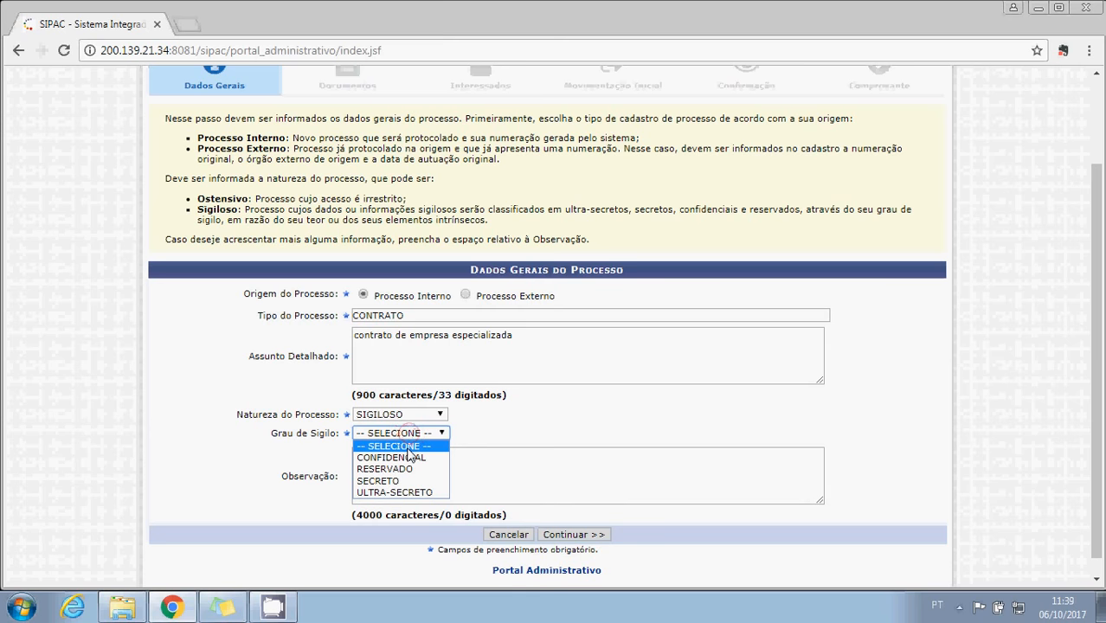
{"action": "left_click", "coordinate": [410, 437]}
{"action": "left_click", "coordinate": [405, 416]}
{"action": "left_click", "coordinate": [402, 438]}
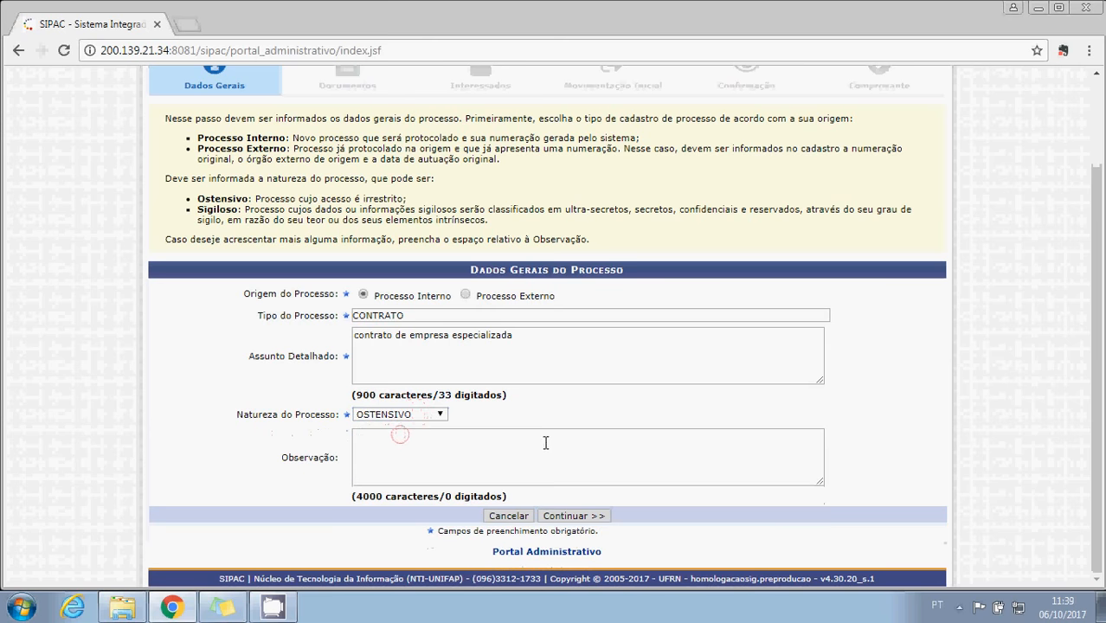
Continue to the documents stage and set the new document's type to OFICIO
{"action": "left_click", "coordinate": [573, 516]}
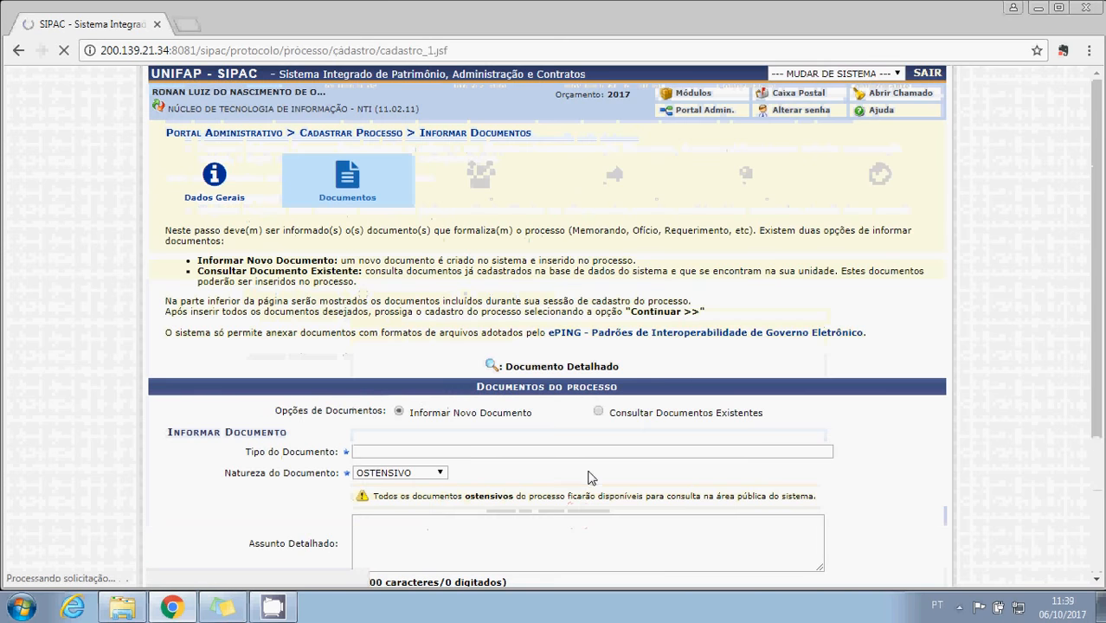
{"action": "scroll", "coordinate": [901, 444], "scroll_direction": "down", "scroll_amount": 1}
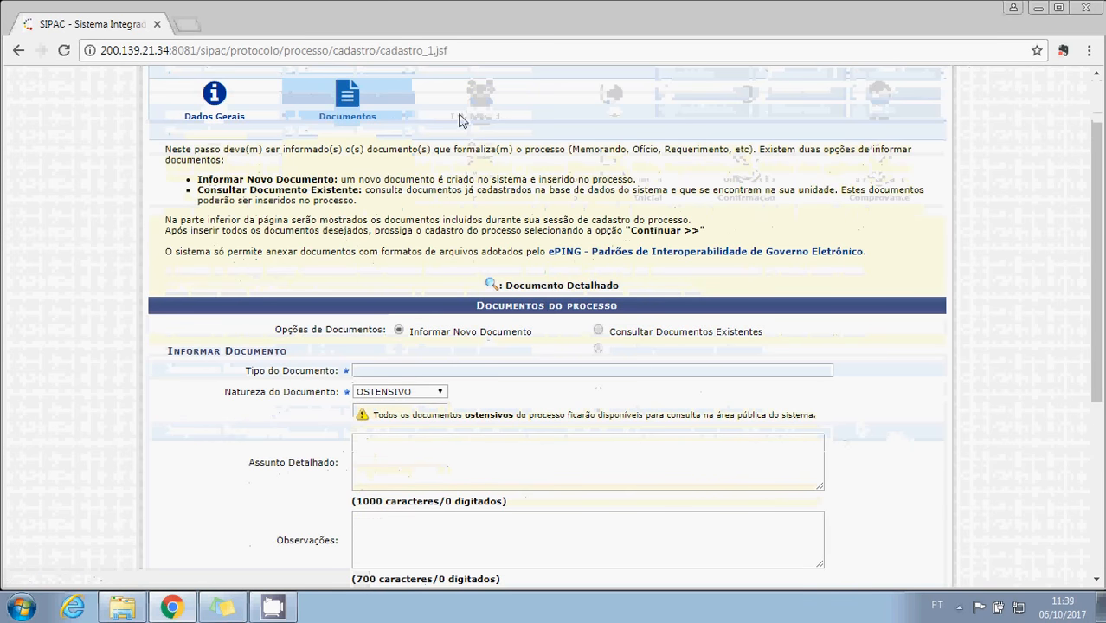
{"action": "left_click", "coordinate": [468, 371]}
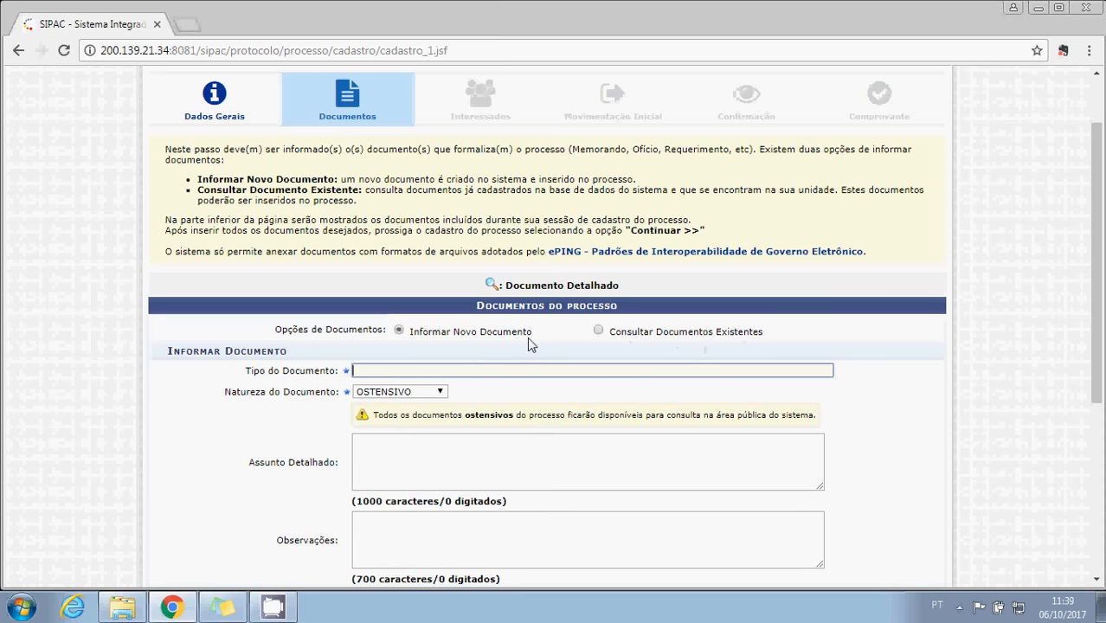
{"action": "left_click", "coordinate": [437, 372]}
{"action": "type", "text": "oficio"}
{"action": "left_click", "coordinate": [390, 395]}
Choose Escrever Documento as the form of the document
{"action": "scroll", "coordinate": [416, 393], "scroll_direction": "down", "scroll_amount": 2}
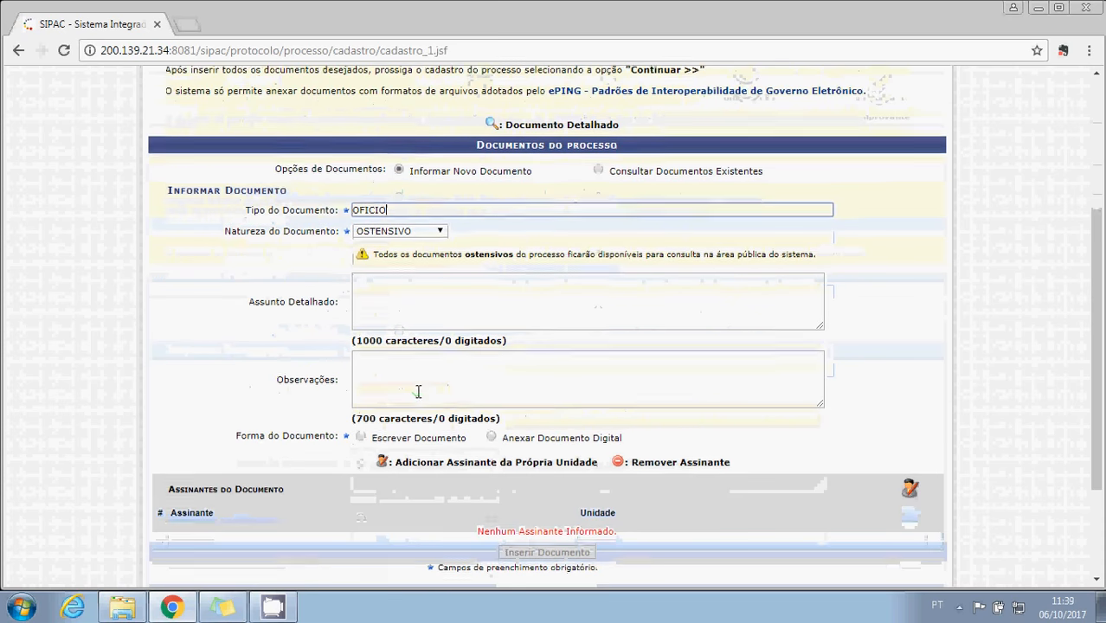
{"action": "left_click", "coordinate": [489, 303]}
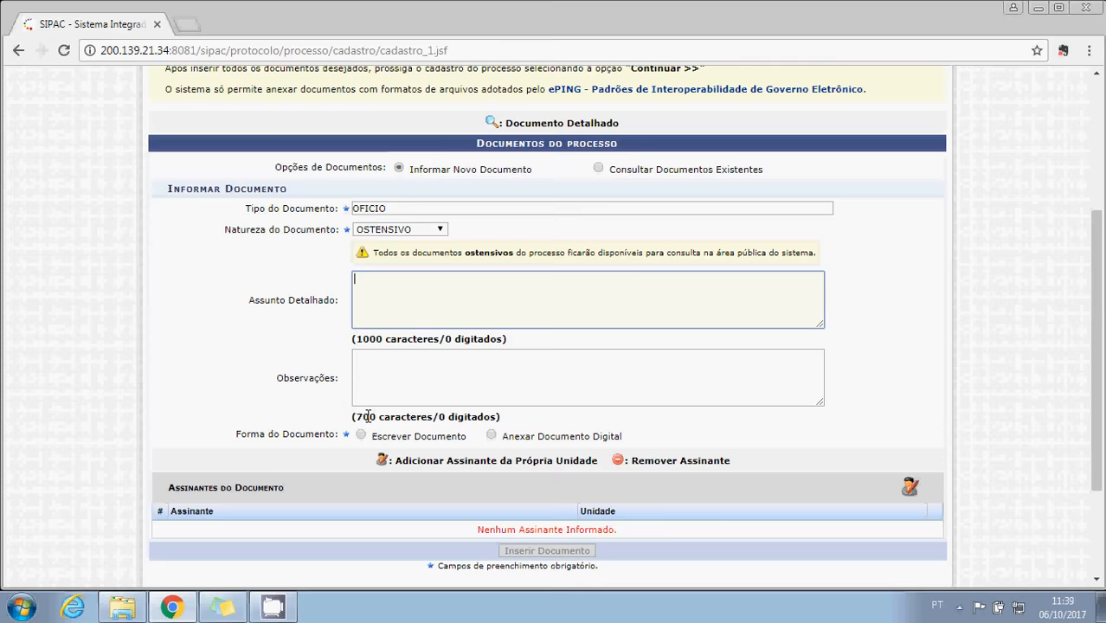
{"action": "scroll", "coordinate": [432, 370], "scroll_direction": "down", "scroll_amount": 1}
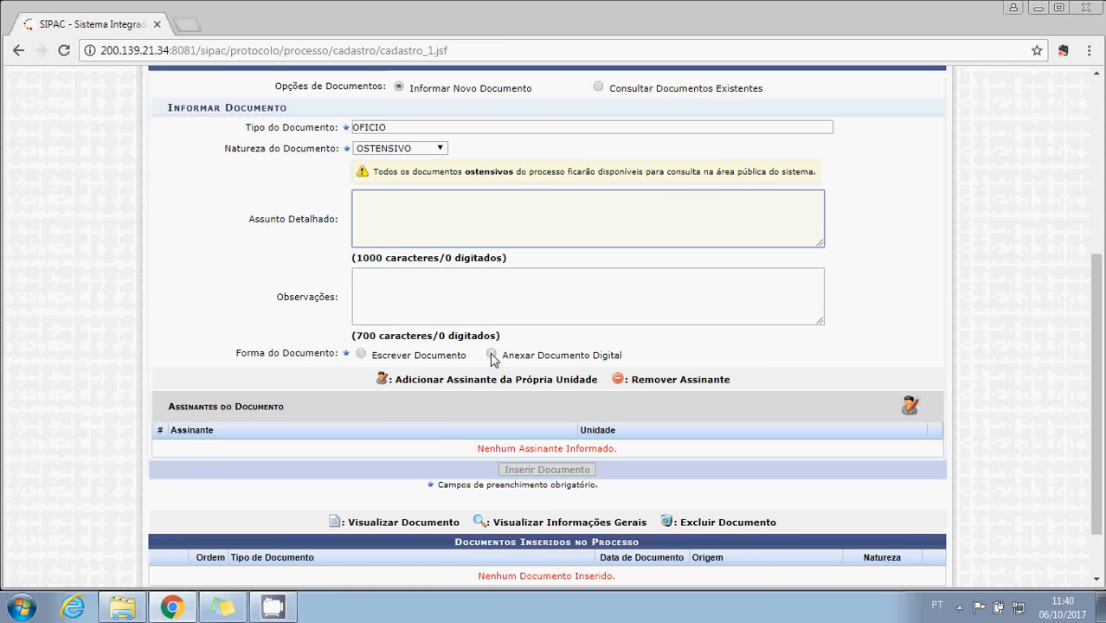
{"action": "left_click", "coordinate": [361, 355]}
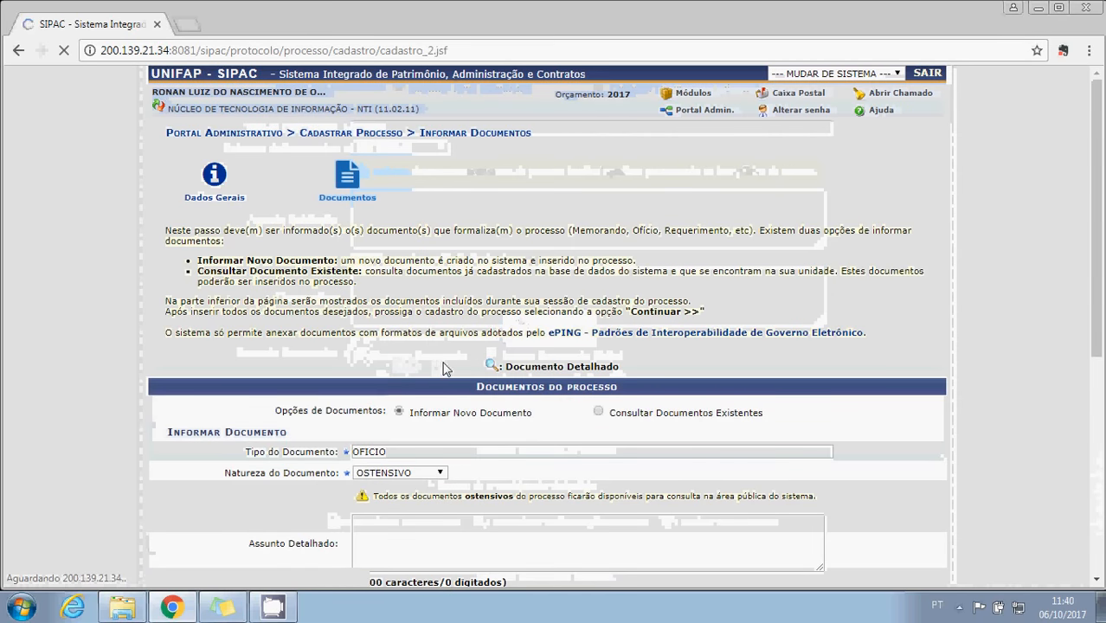
{"action": "scroll", "coordinate": [544, 366], "scroll_direction": "down", "scroll_amount": 6}
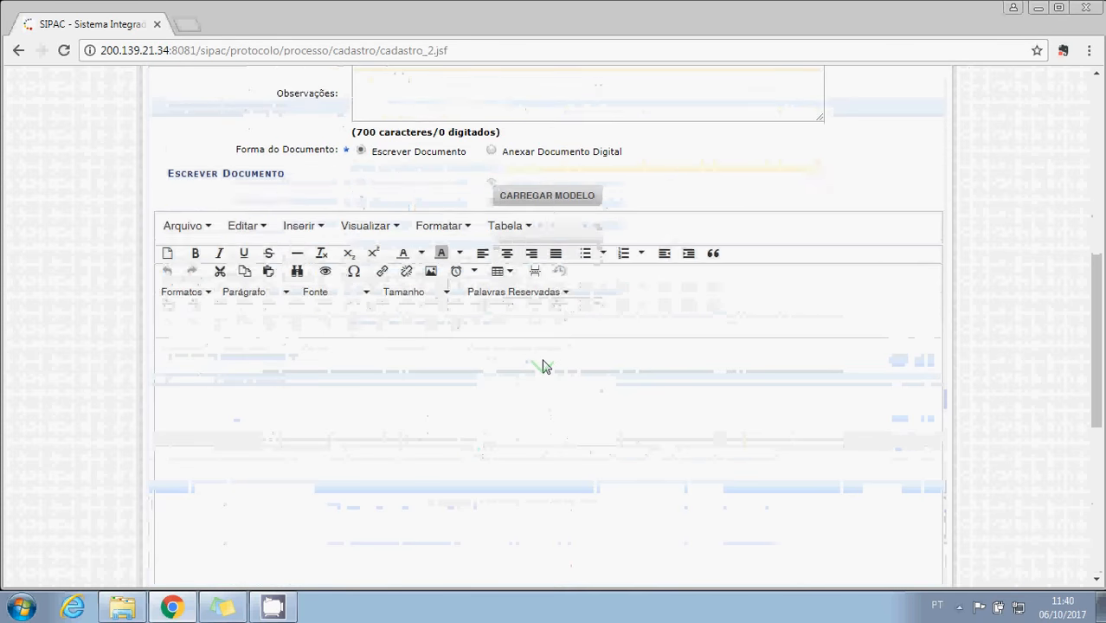
Try to load the template for the OFICIO document type, accepting the loss of the current content
{"action": "scroll", "coordinate": [542, 366], "scroll_direction": "up", "scroll_amount": 1}
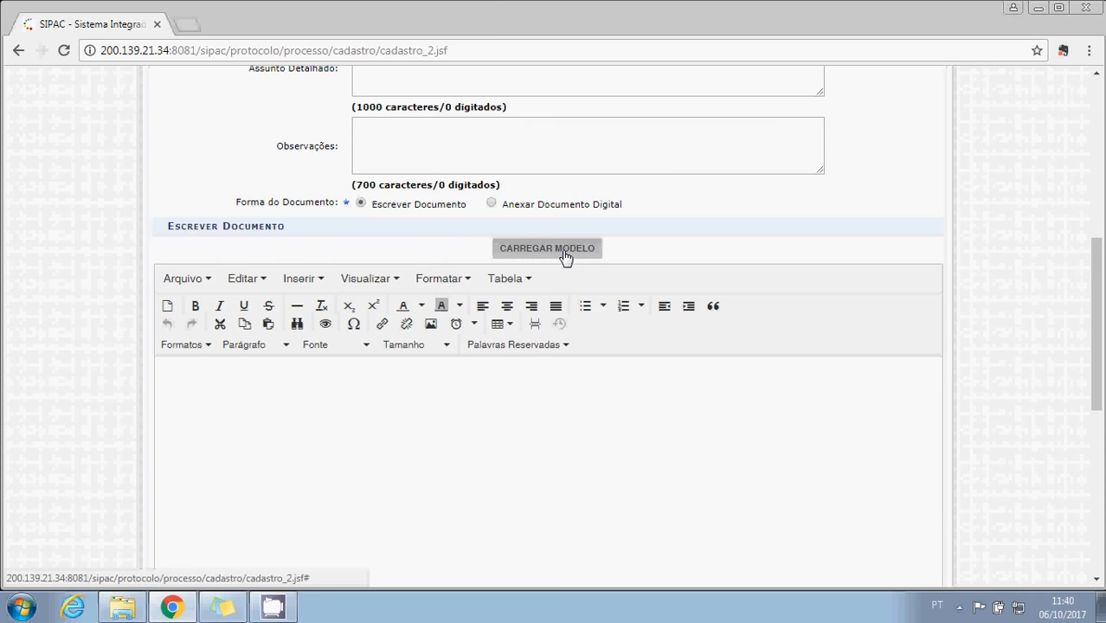
{"action": "scroll", "coordinate": [551, 256], "scroll_direction": "up", "scroll_amount": 1}
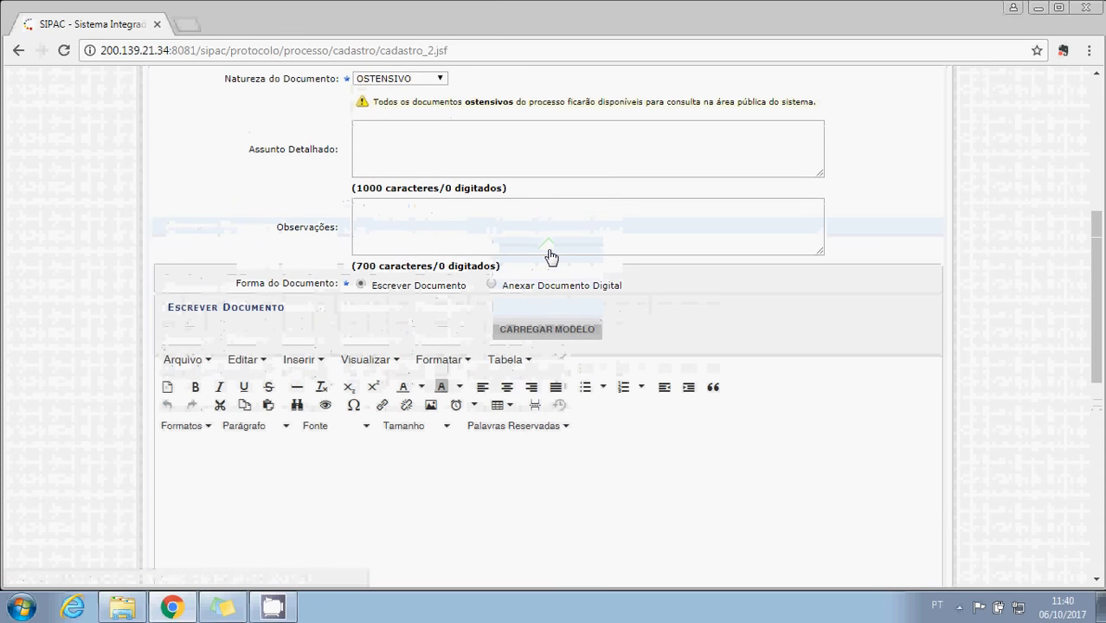
{"action": "scroll", "coordinate": [551, 256], "scroll_direction": "up", "scroll_amount": 1}
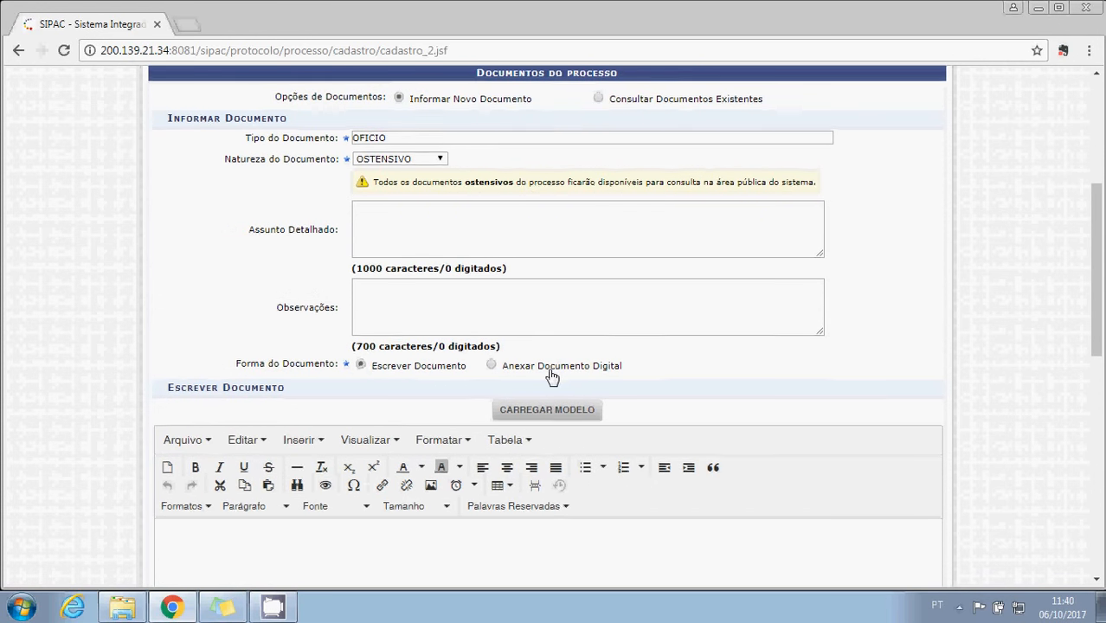
{"action": "scroll", "coordinate": [552, 372], "scroll_direction": "down", "scroll_amount": 2}
{"action": "left_click", "coordinate": [555, 248]}
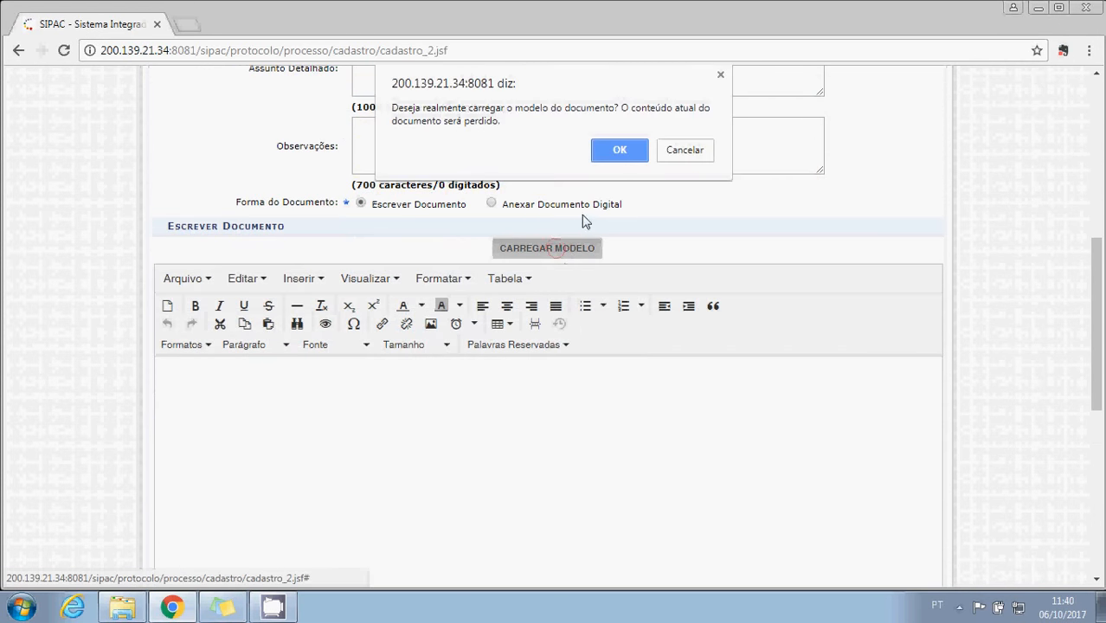
{"action": "left_click", "coordinate": [618, 152]}
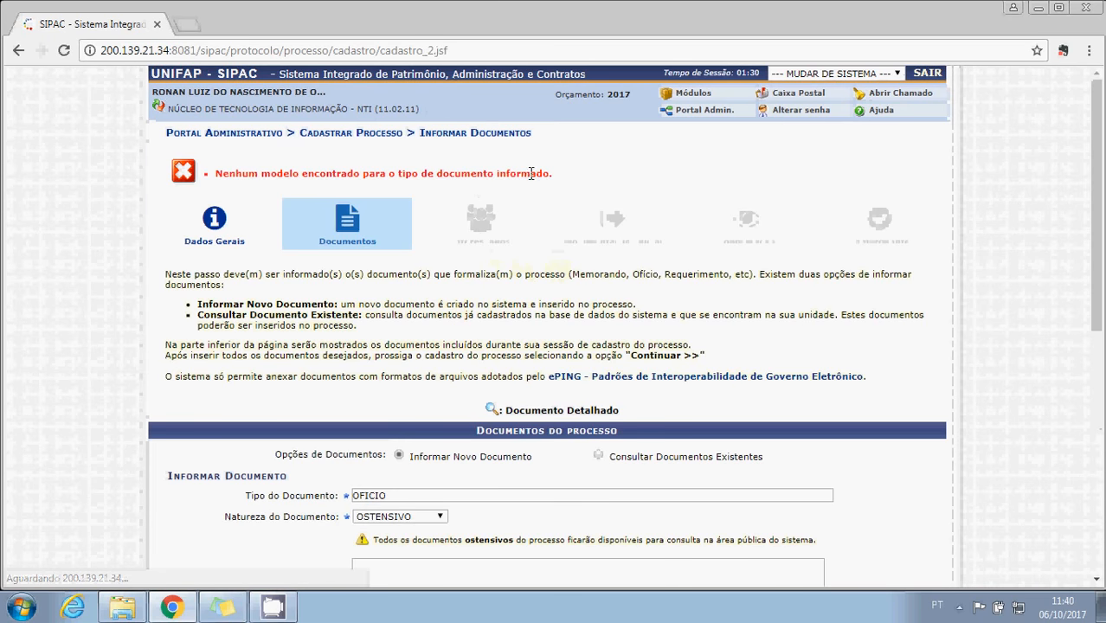
{"action": "left_click_drag", "start_coordinate": [559, 175], "coordinate": [221, 173]}
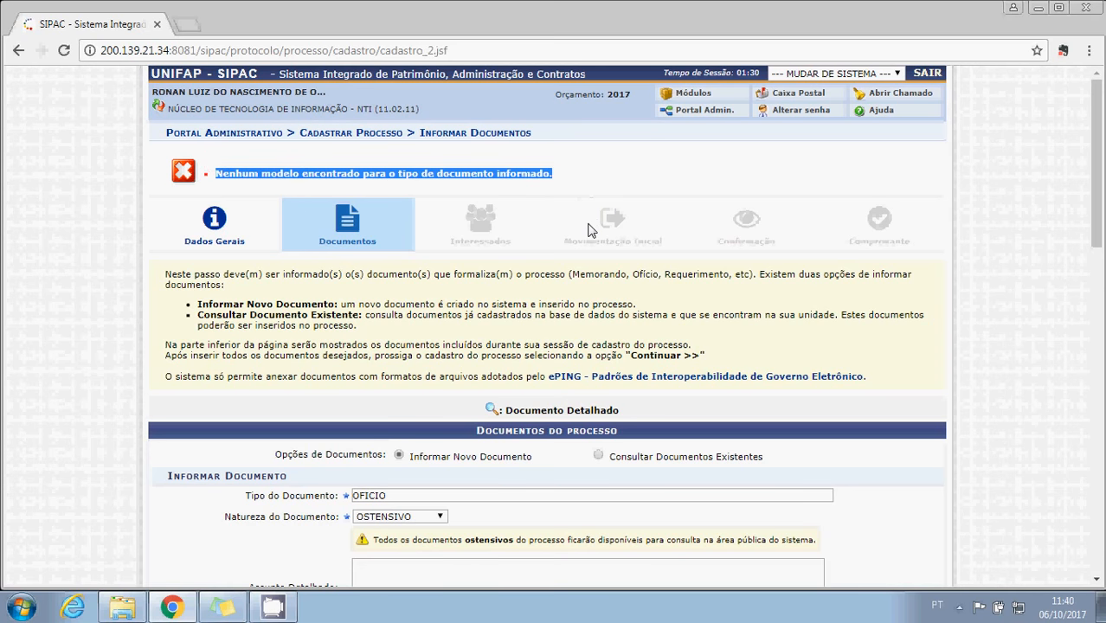
Write "teste" in the document body and view the reserved words available for insertion
{"action": "scroll", "coordinate": [588, 229], "scroll_direction": "down", "scroll_amount": 5}
{"action": "left_click", "coordinate": [551, 363]}
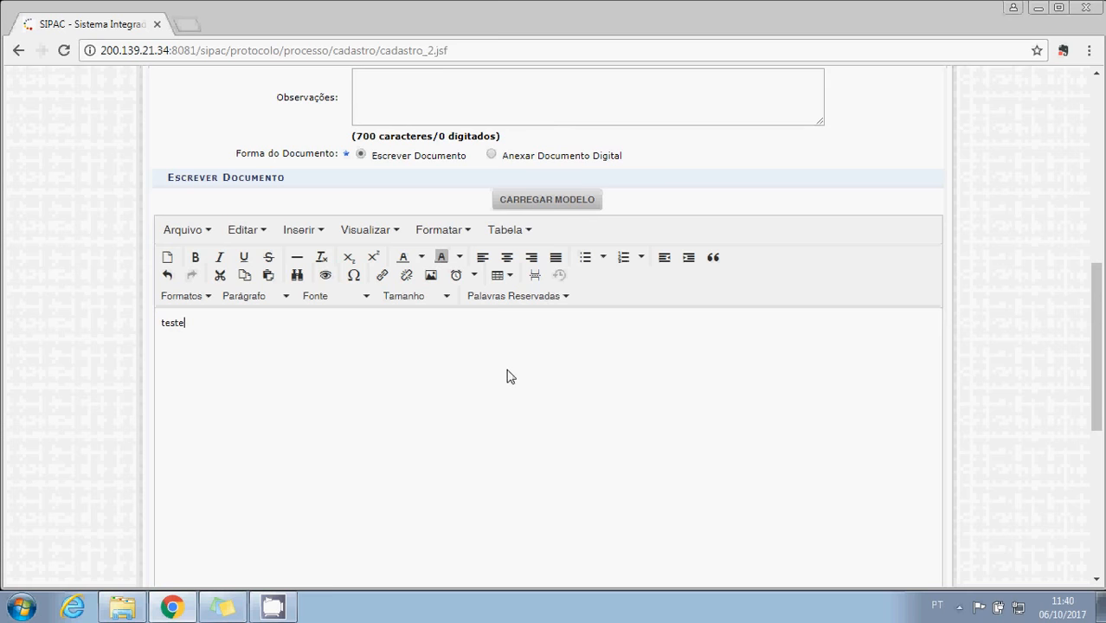
{"action": "scroll", "coordinate": [559, 372], "scroll_direction": "down", "scroll_amount": 1}
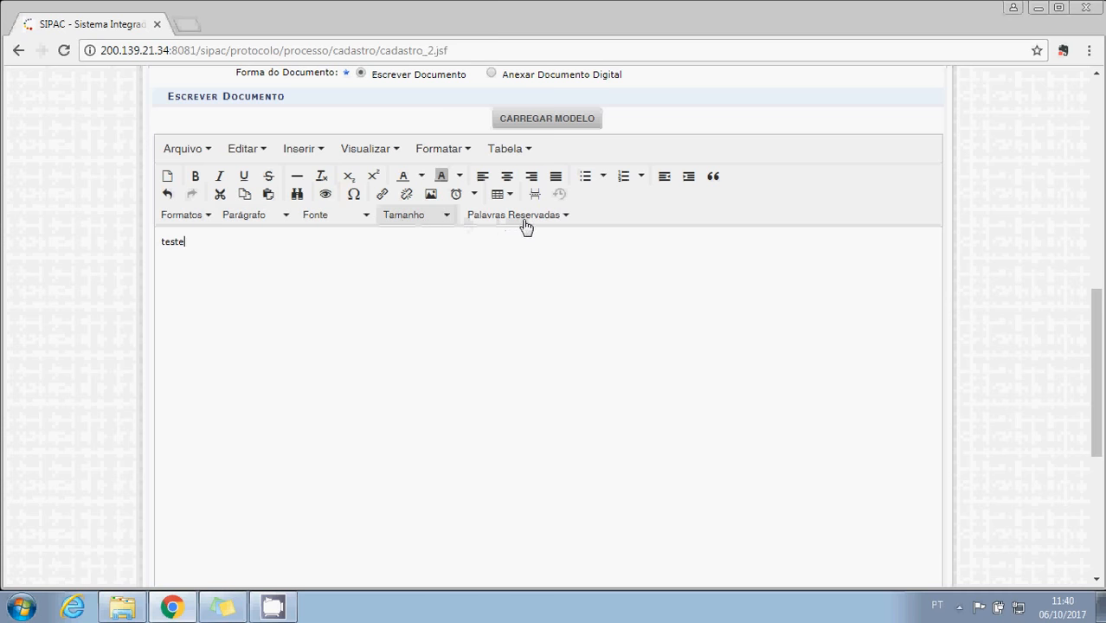
{"action": "left_click", "coordinate": [555, 222]}
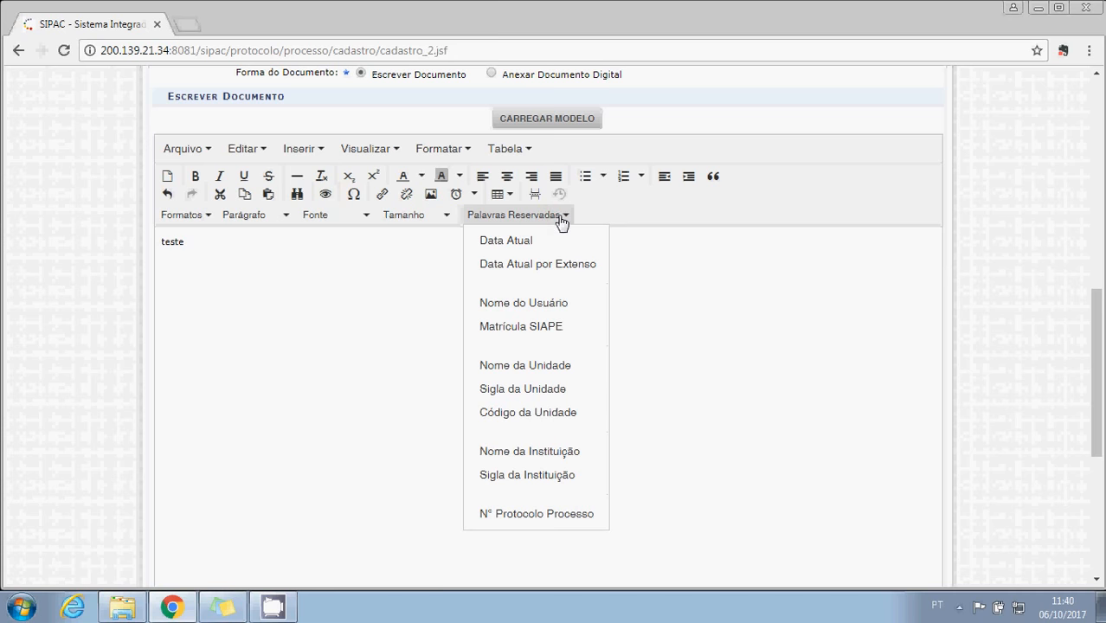
{"action": "left_click", "coordinate": [552, 217]}
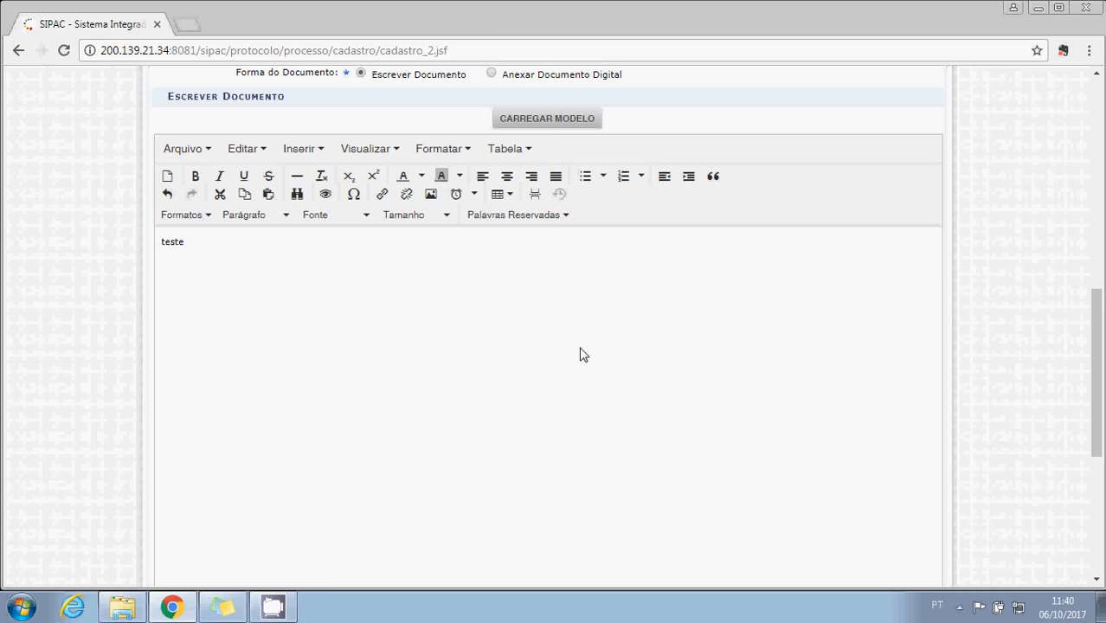
View the list of staff from the own unit who are eligible to sign the document
{"action": "scroll", "coordinate": [582, 354], "scroll_direction": "down", "scroll_amount": 1}
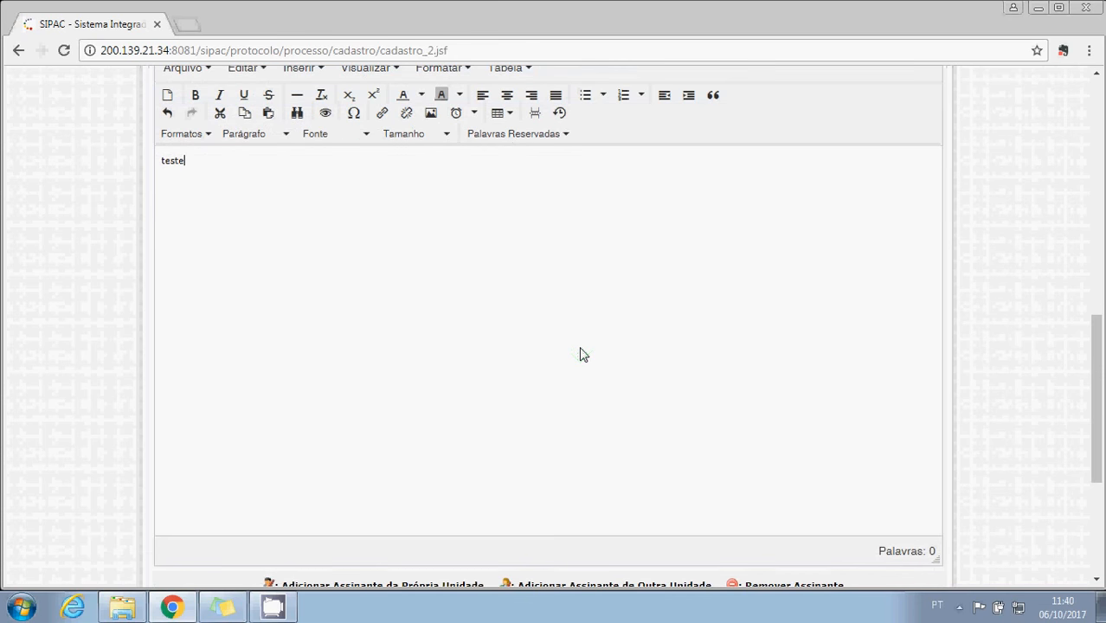
{"action": "scroll", "coordinate": [582, 354], "scroll_direction": "down", "scroll_amount": 2}
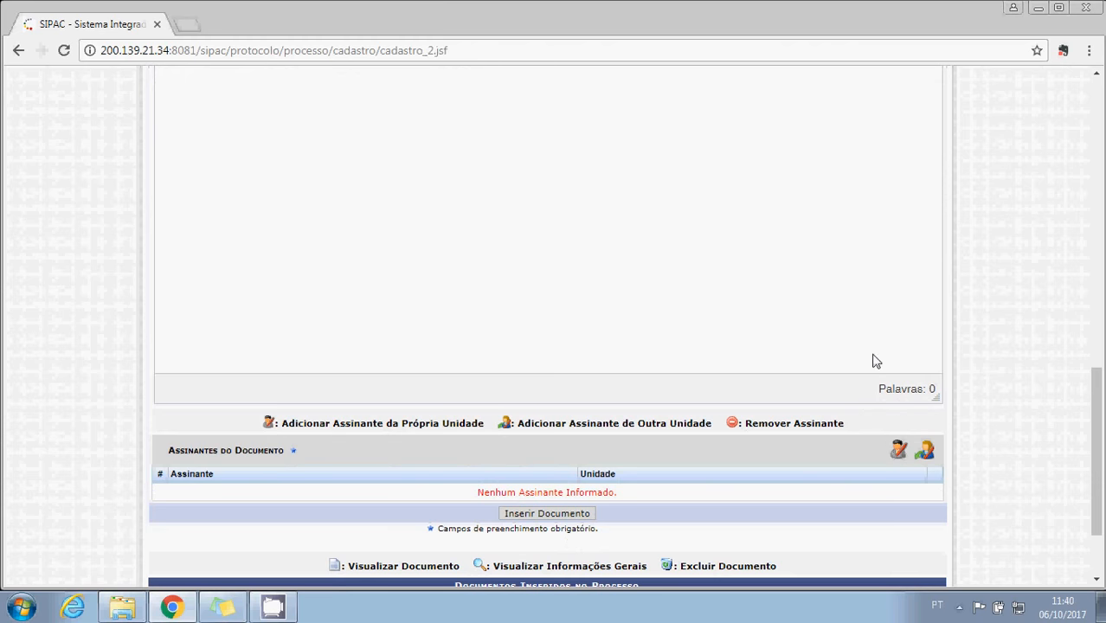
{"action": "scroll", "coordinate": [809, 314], "scroll_direction": "up", "scroll_amount": 3}
{"action": "scroll", "coordinate": [813, 316], "scroll_direction": "down", "scroll_amount": 2}
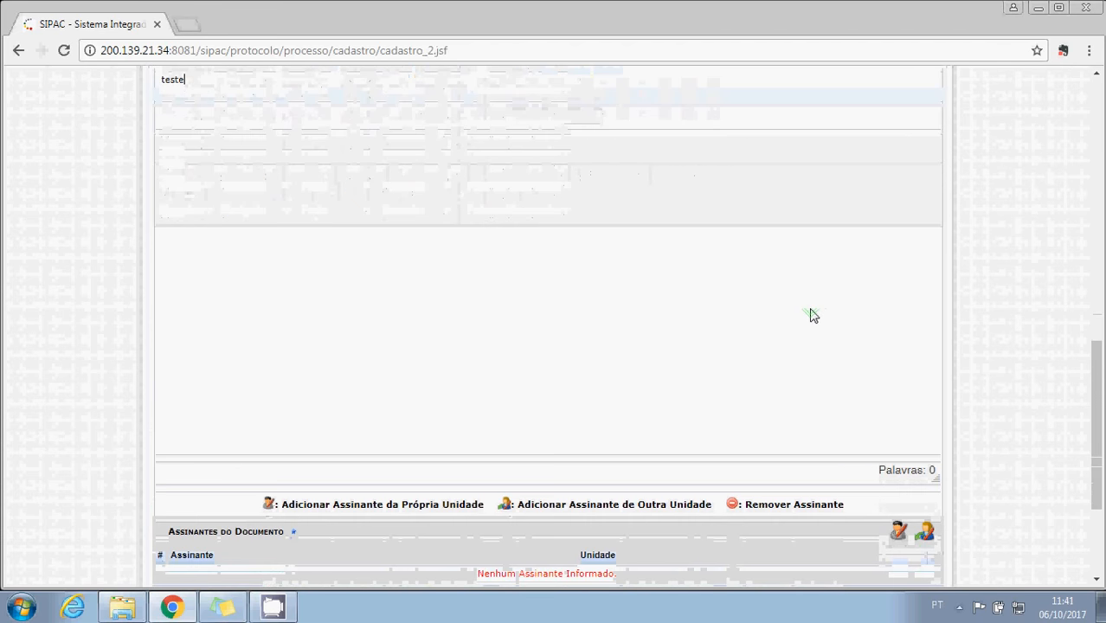
{"action": "scroll", "coordinate": [814, 315], "scroll_direction": "down", "scroll_amount": 1}
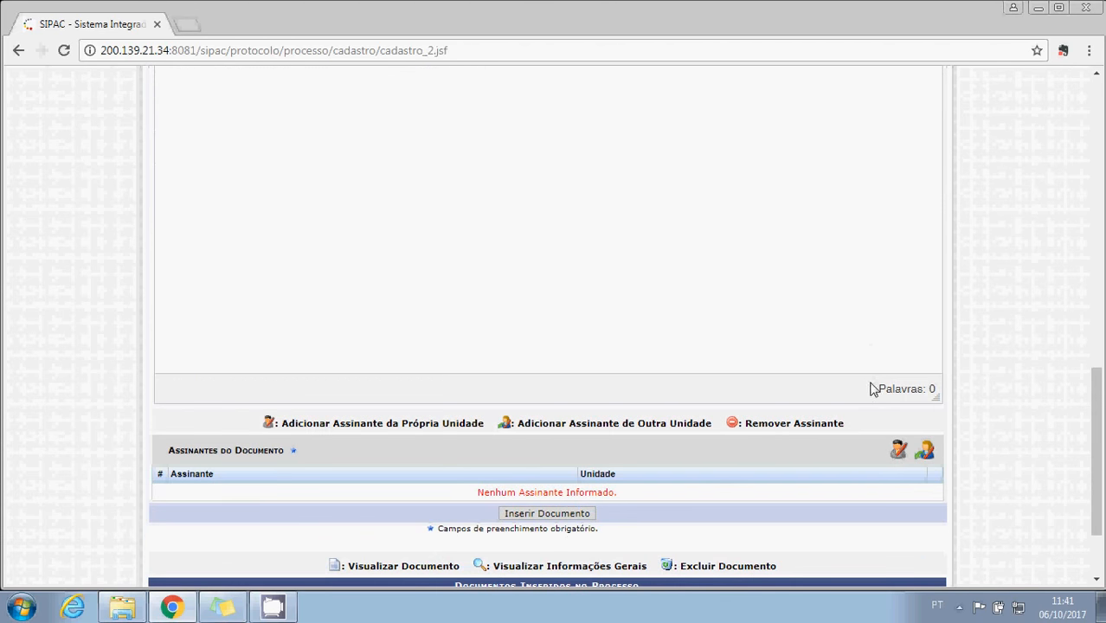
{"action": "left_click", "coordinate": [896, 455]}
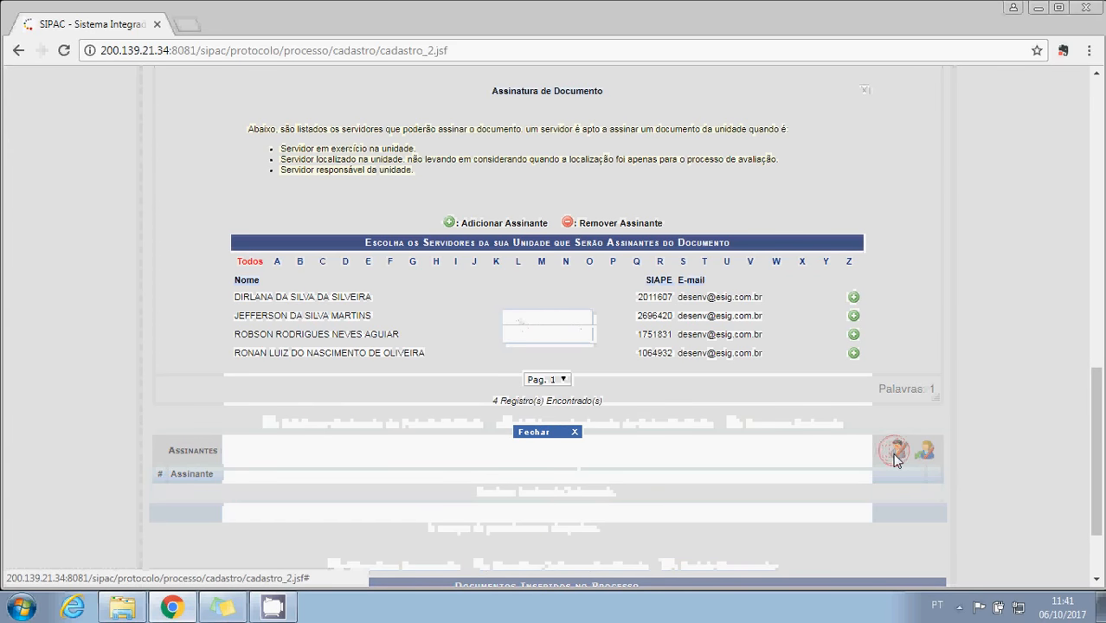
{"action": "left_click", "coordinate": [564, 433]}
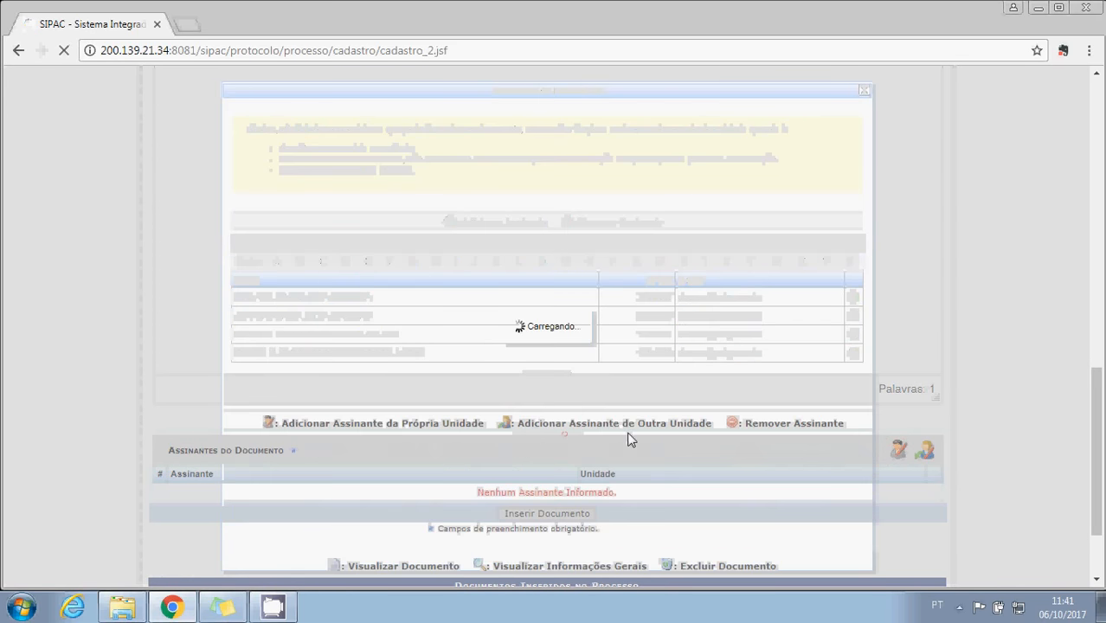
Add one staff member from the own unit (NTI) as a signer of the document
{"action": "scroll", "coordinate": [859, 412], "scroll_direction": "down", "scroll_amount": 6}
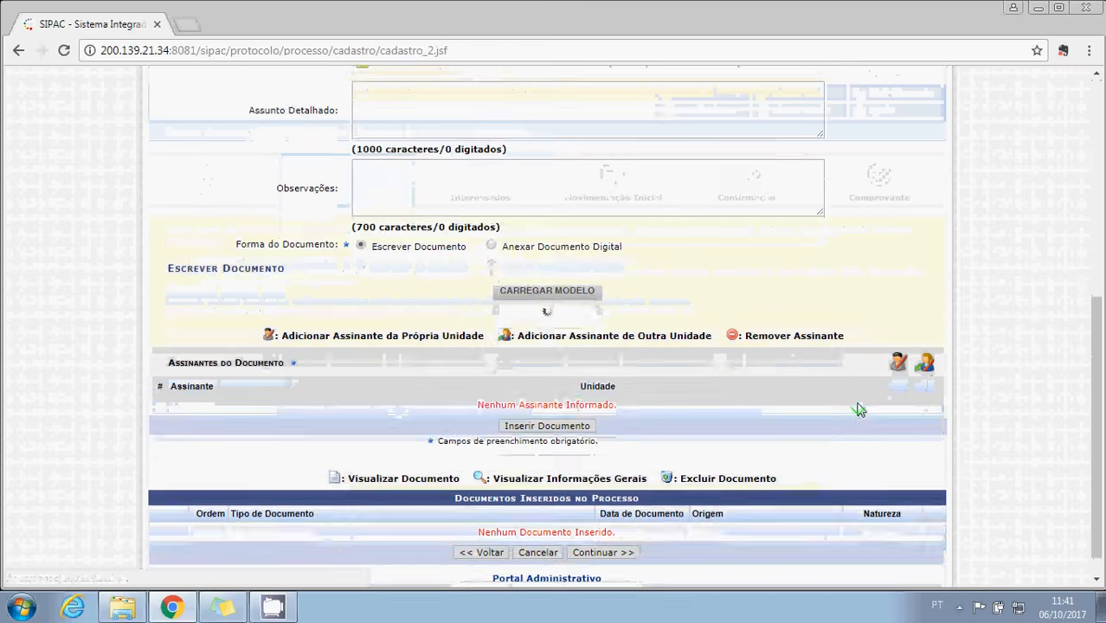
{"action": "scroll", "coordinate": [897, 379], "scroll_direction": "down", "scroll_amount": 6}
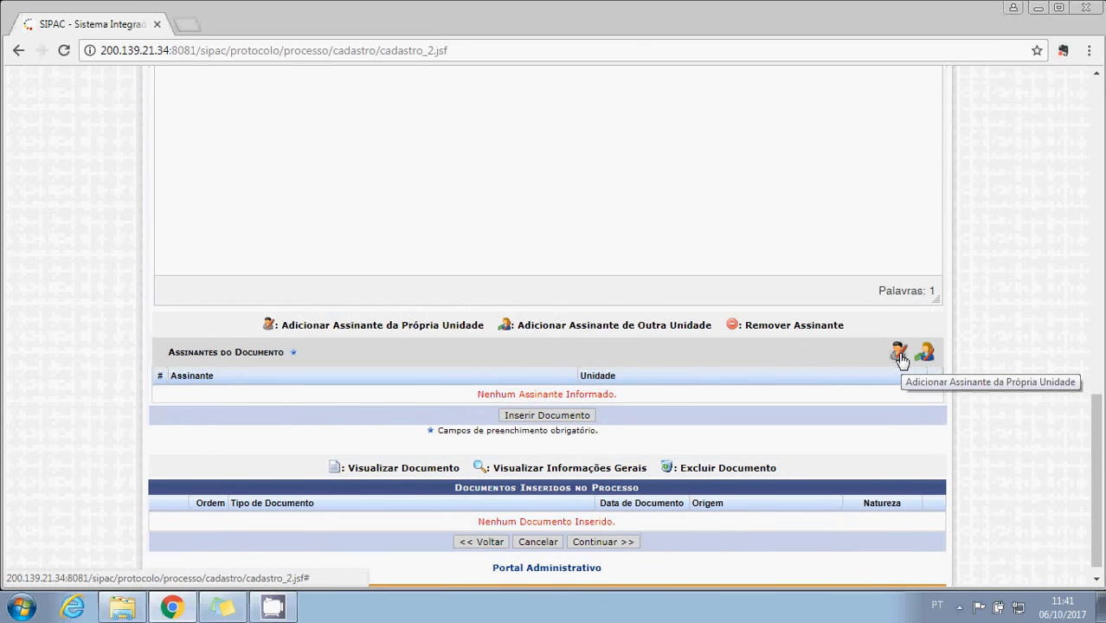
{"action": "left_click", "coordinate": [900, 354]}
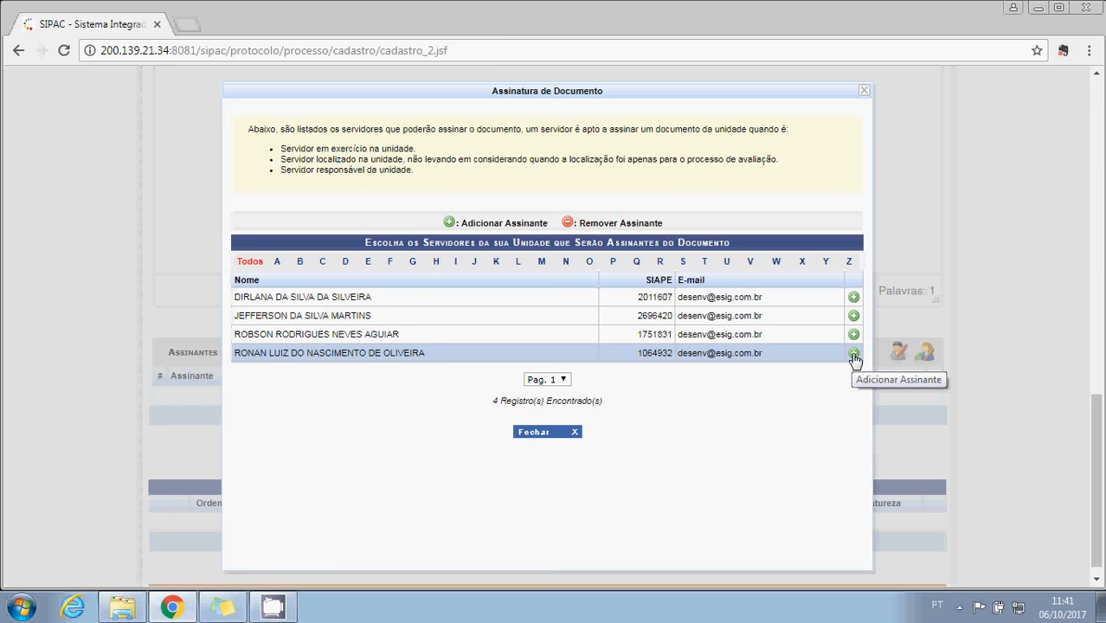
{"action": "left_click", "coordinate": [853, 355]}
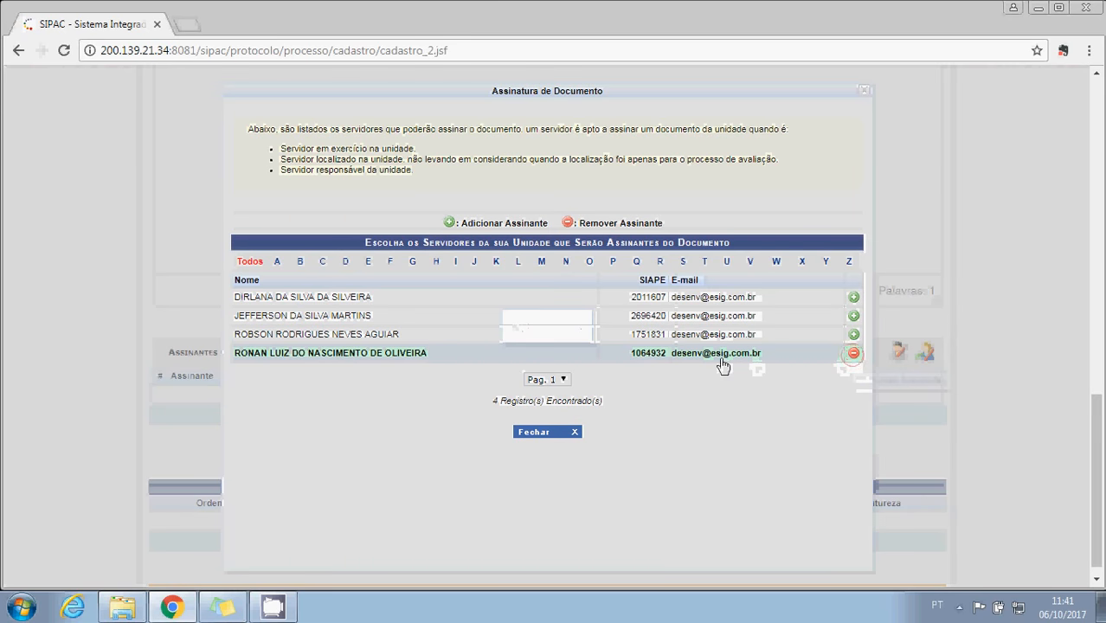
{"action": "left_click", "coordinate": [537, 433]}
{"action": "left_click", "coordinate": [567, 424]}
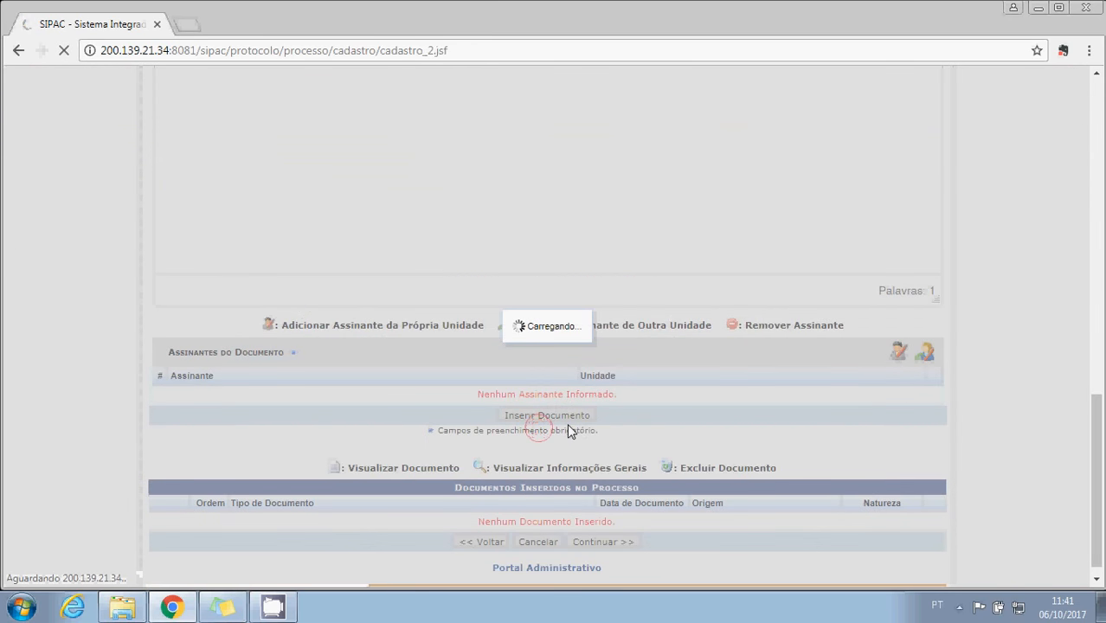
{"action": "scroll", "coordinate": [658, 429], "scroll_direction": "down", "scroll_amount": 10}
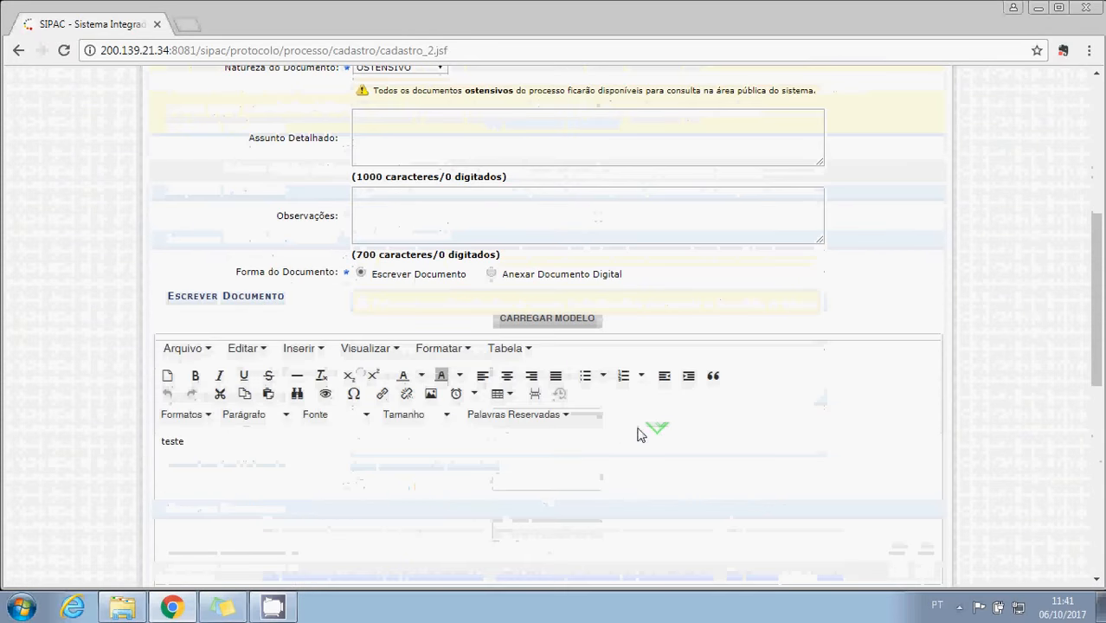
{"action": "scroll", "coordinate": [798, 400], "scroll_direction": "down", "scroll_amount": 1}
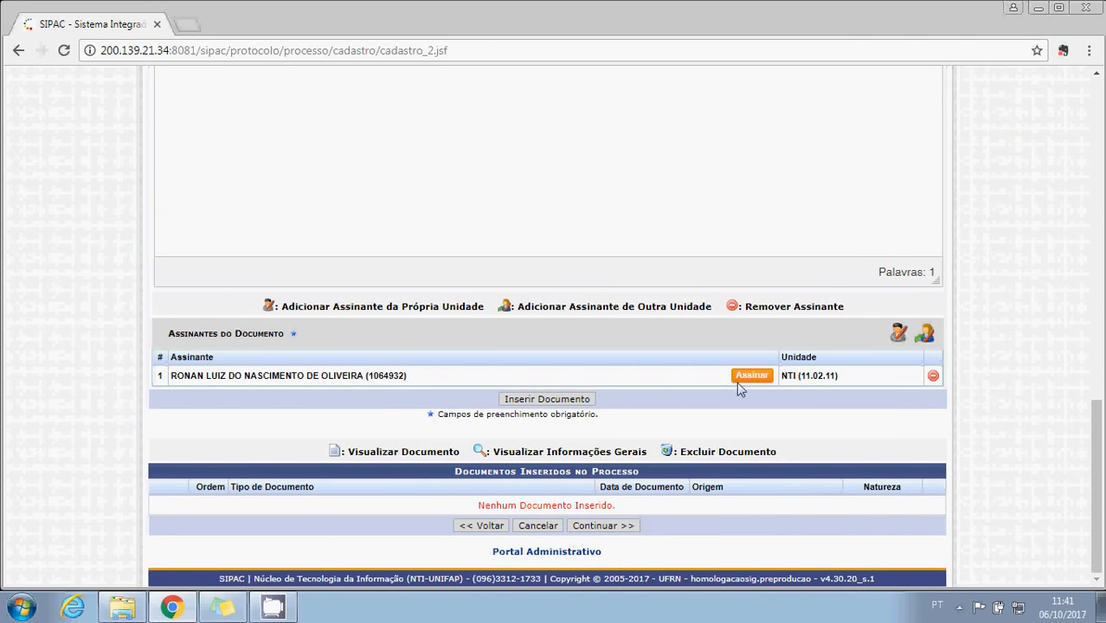
Find a staff member of another unit (PROAD) by name and add them as a second signer of the document
{"action": "scroll", "coordinate": [659, 312], "scroll_direction": "up", "scroll_amount": 6}
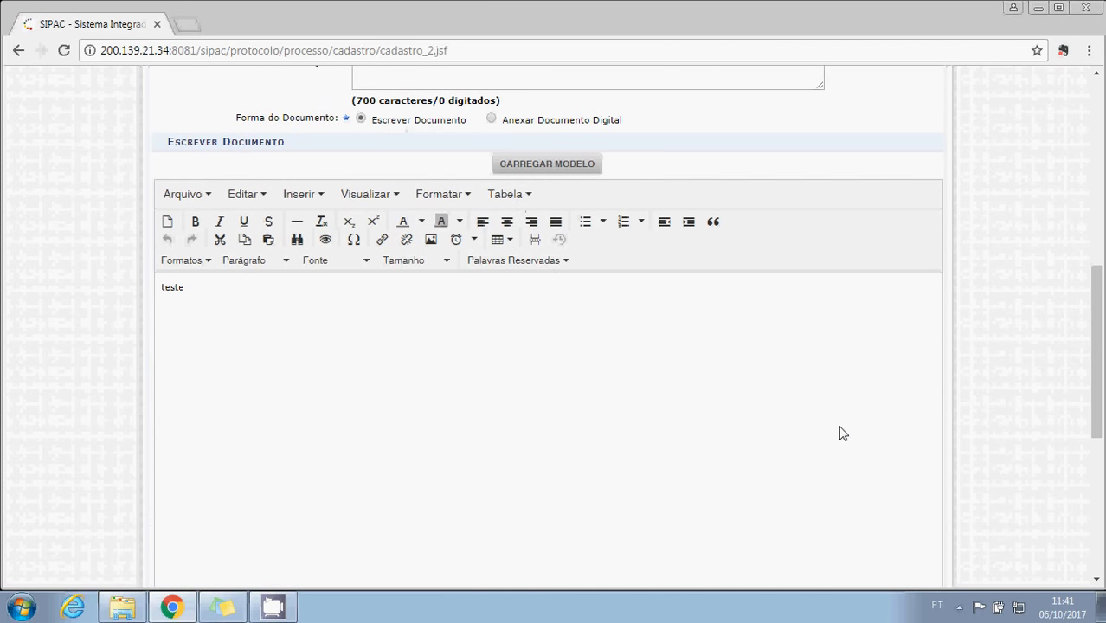
{"action": "scroll", "coordinate": [839, 424], "scroll_direction": "down", "scroll_amount": 4}
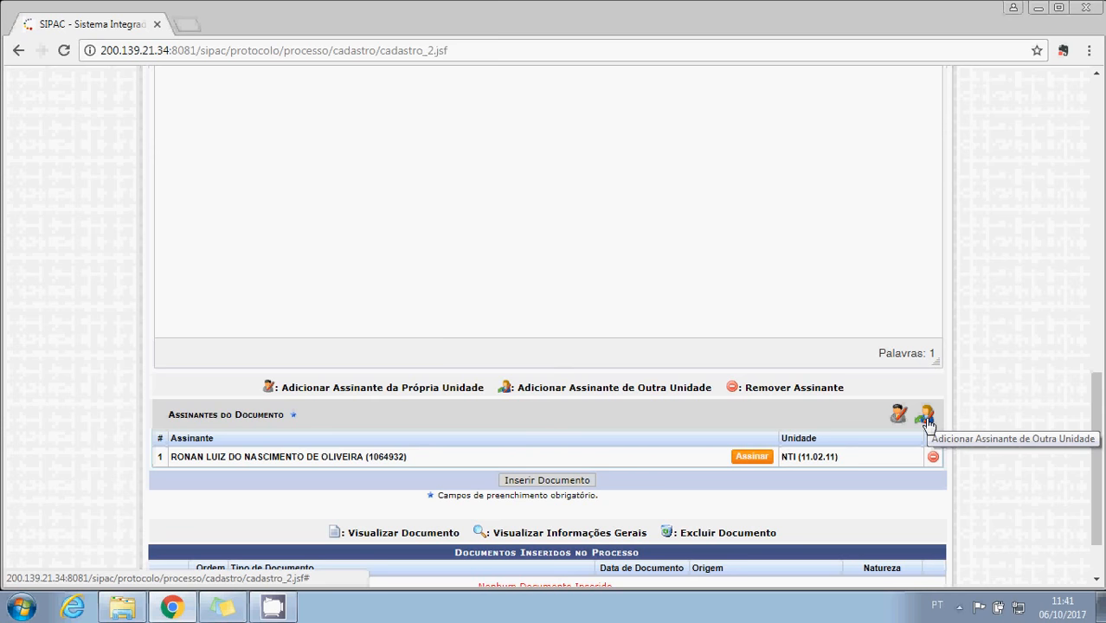
{"action": "left_click", "coordinate": [927, 423]}
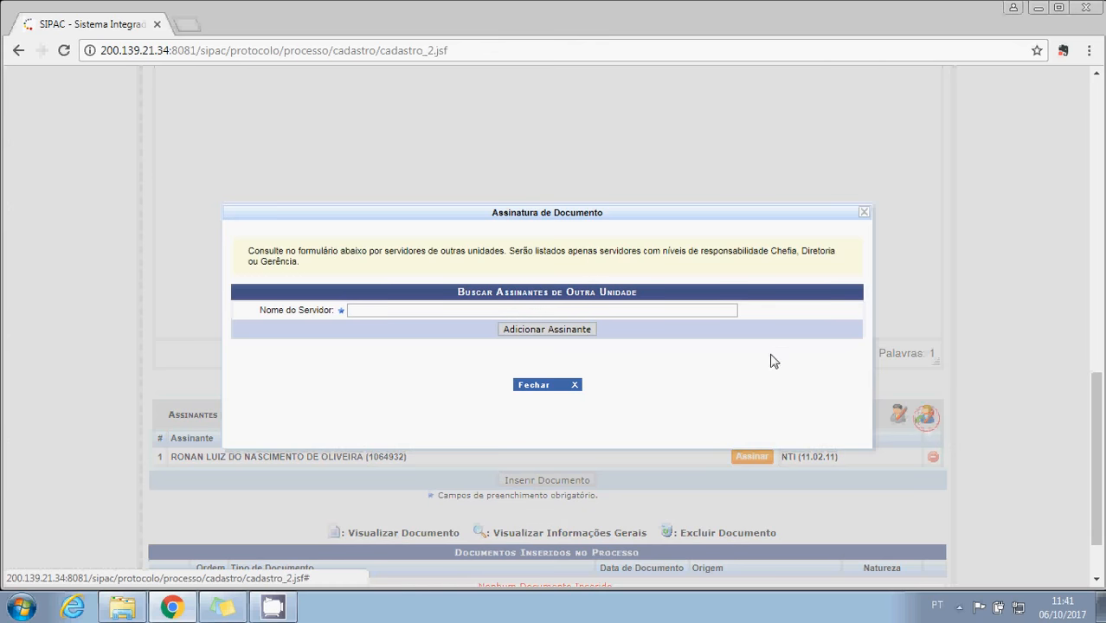
{"action": "left_click", "coordinate": [704, 309]}
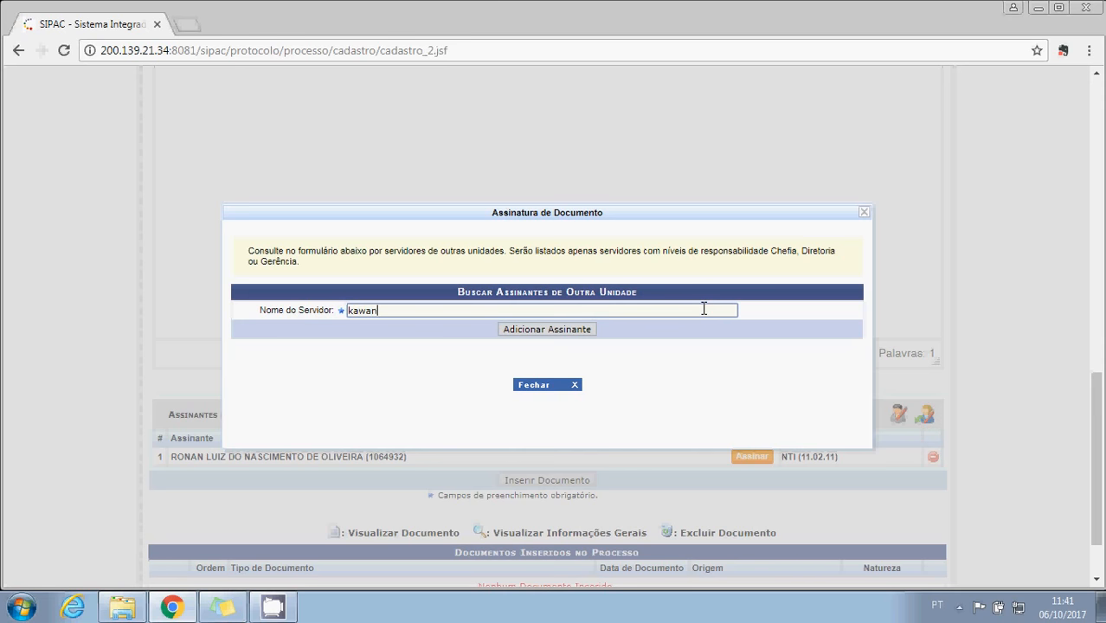
{"action": "left_click", "coordinate": [567, 327]}
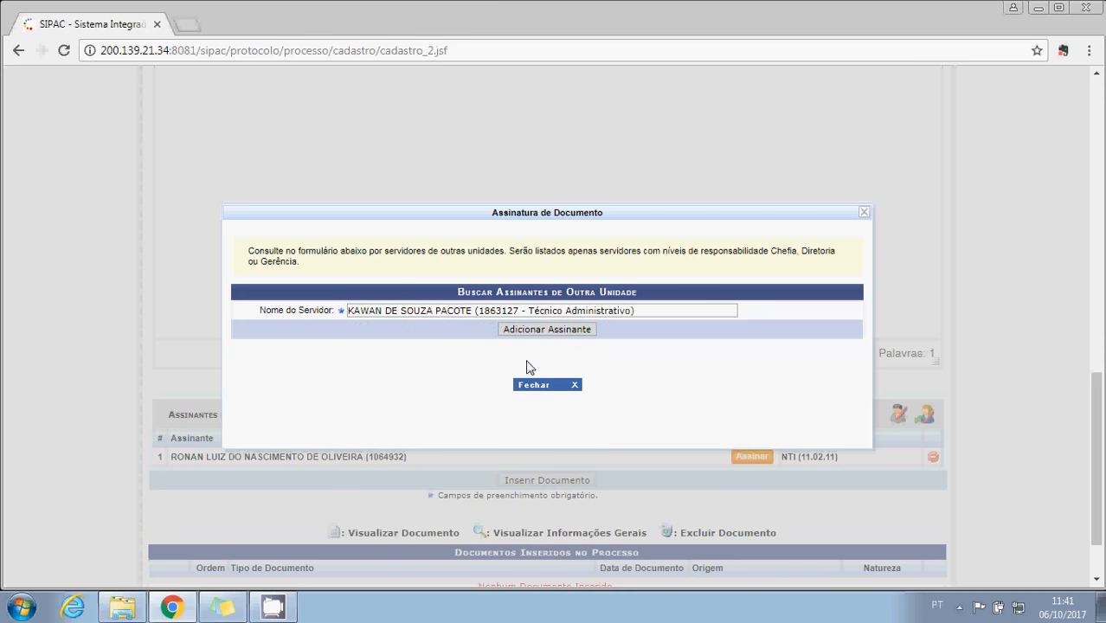
{"action": "left_click", "coordinate": [569, 332]}
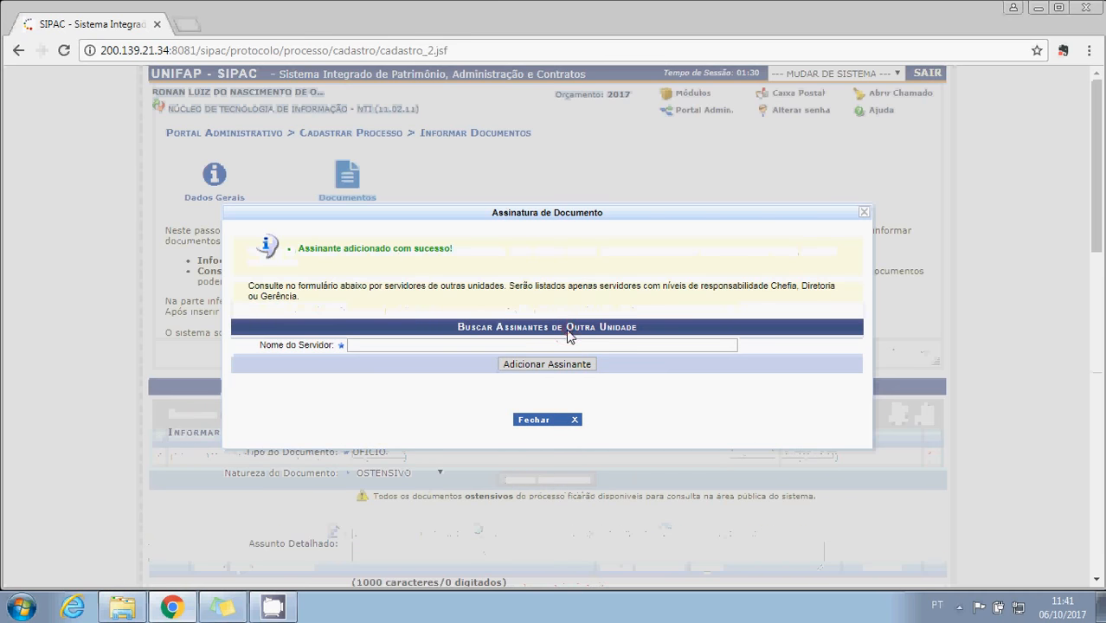
{"action": "left_click", "coordinate": [542, 426]}
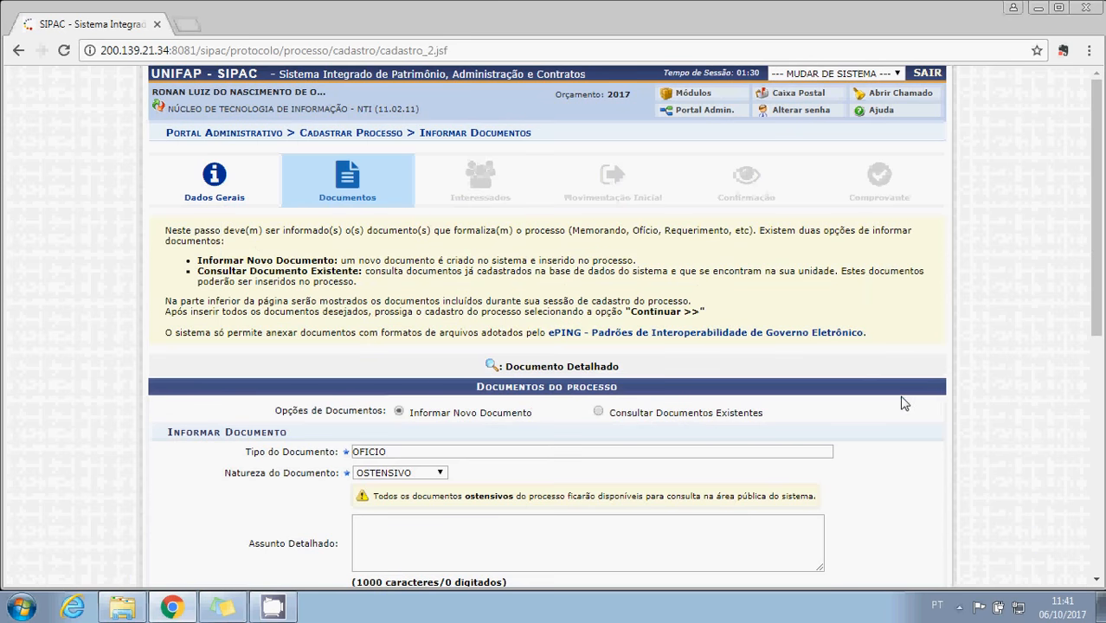
Sign the document as the NTI signer with the function SECRETARIO EXECUTIVO (CARGO), entering the account password
{"action": "scroll", "coordinate": [904, 401], "scroll_direction": "down", "scroll_amount": 4}
{"action": "scroll", "coordinate": [902, 402], "scroll_direction": "down", "scroll_amount": 8}
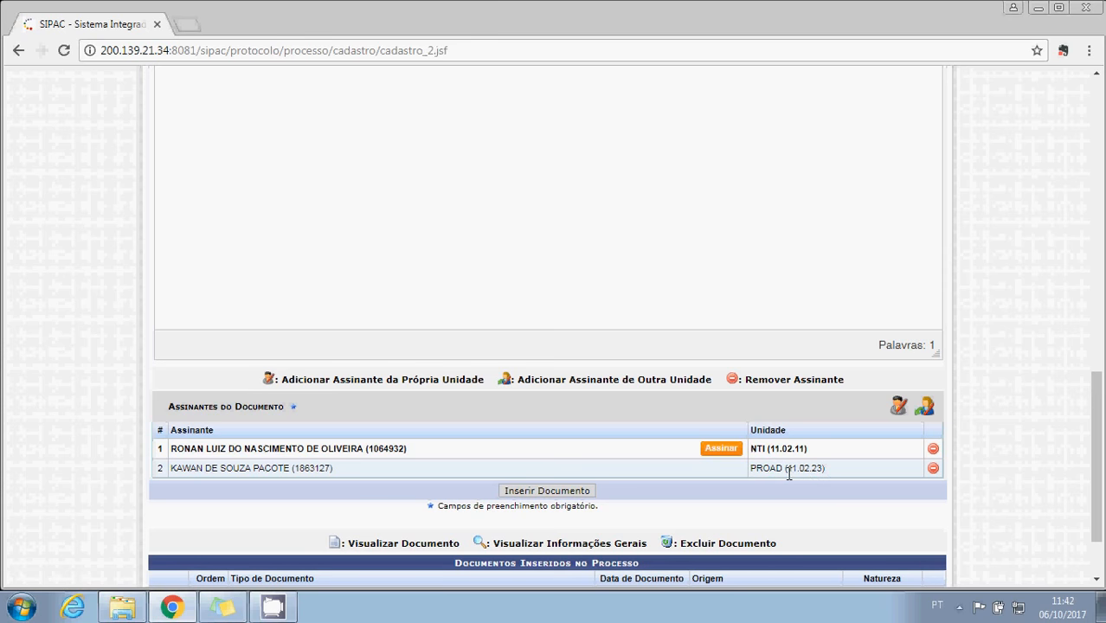
{"action": "scroll", "coordinate": [773, 467], "scroll_direction": "down", "scroll_amount": 1}
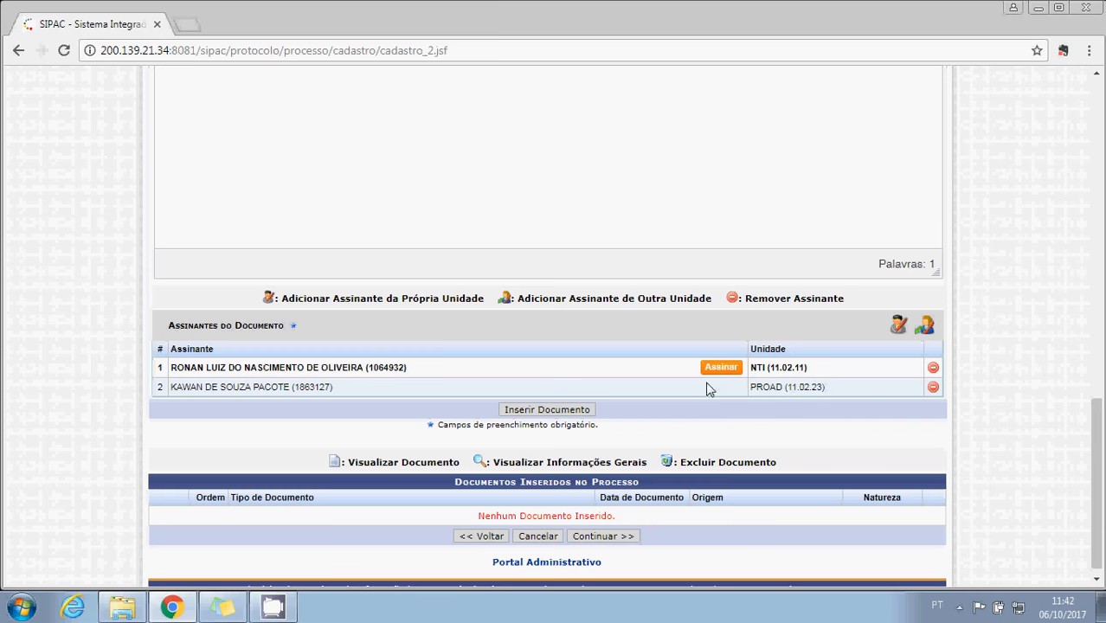
{"action": "left_click", "coordinate": [722, 367]}
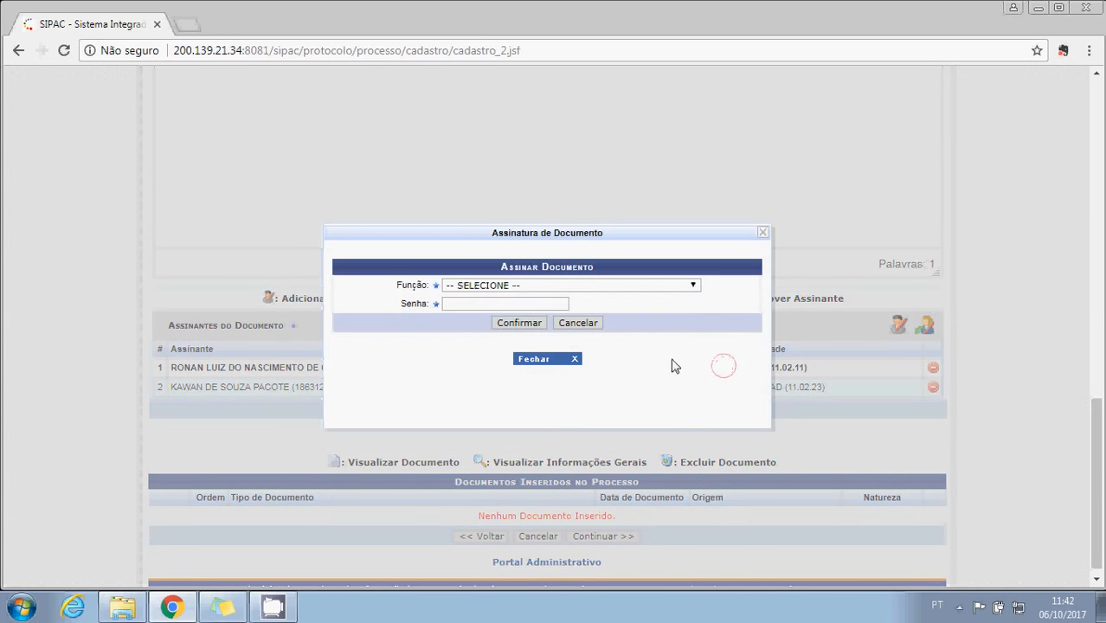
{"action": "left_click", "coordinate": [667, 287]}
{"action": "left_click", "coordinate": [593, 310]}
{"action": "left_click", "coordinate": [534, 305]}
{"action": "type", "text": "•••"}
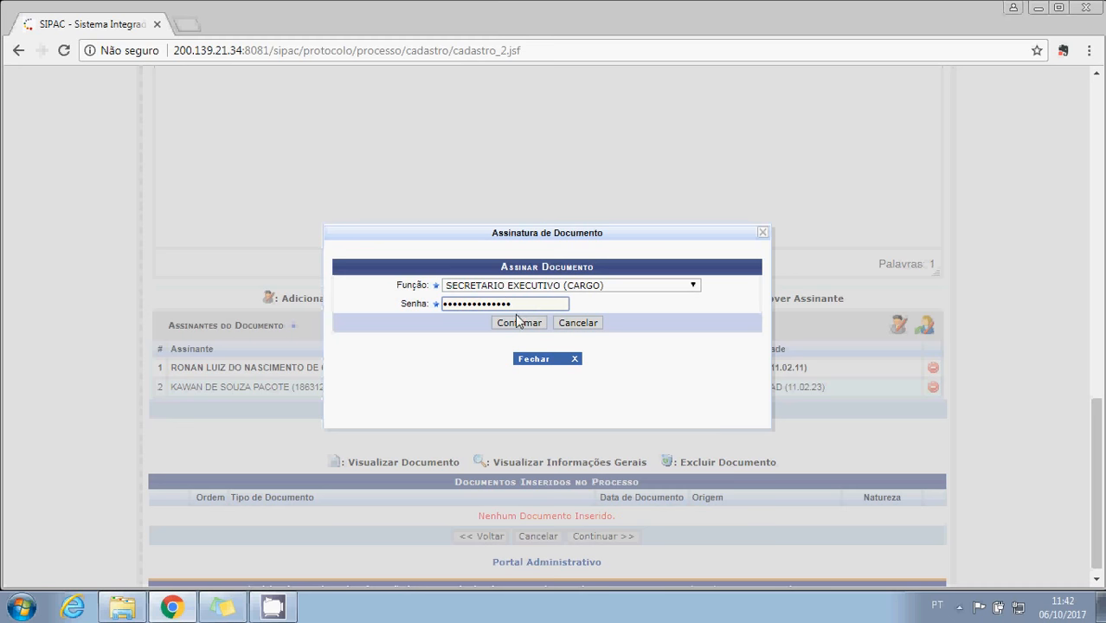
{"action": "left_click", "coordinate": [519, 322]}
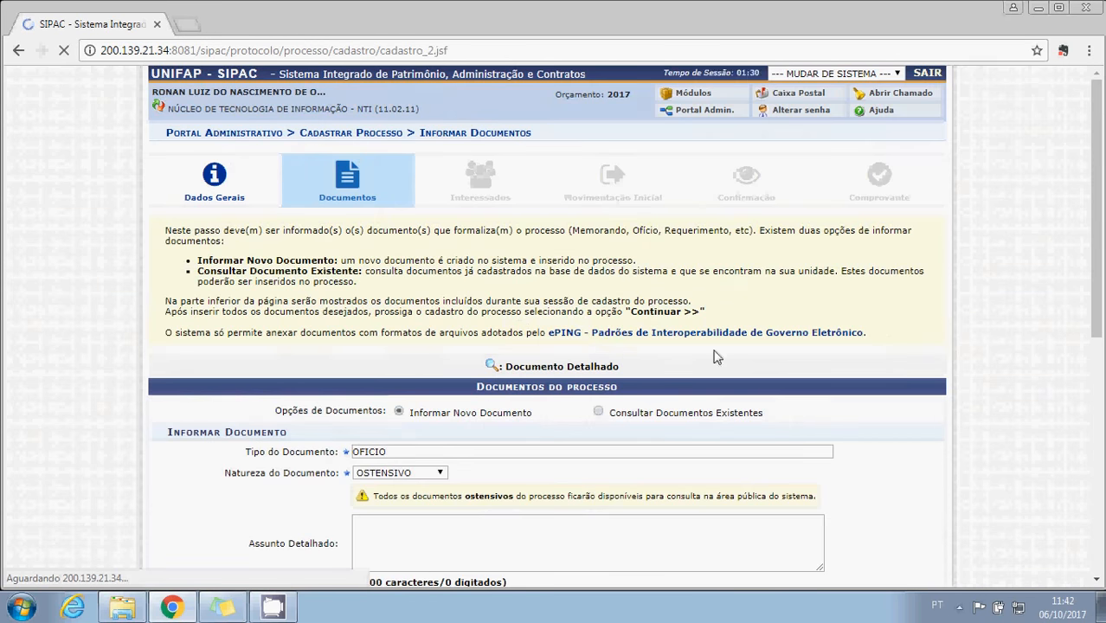
Insert the signed OFICIO document into the process
{"action": "scroll", "coordinate": [1001, 337], "scroll_direction": "down", "scroll_amount": 2}
{"action": "left_click", "coordinate": [1017, 72]}
{"action": "scroll", "coordinate": [987, 346], "scroll_direction": "down", "scroll_amount": 6}
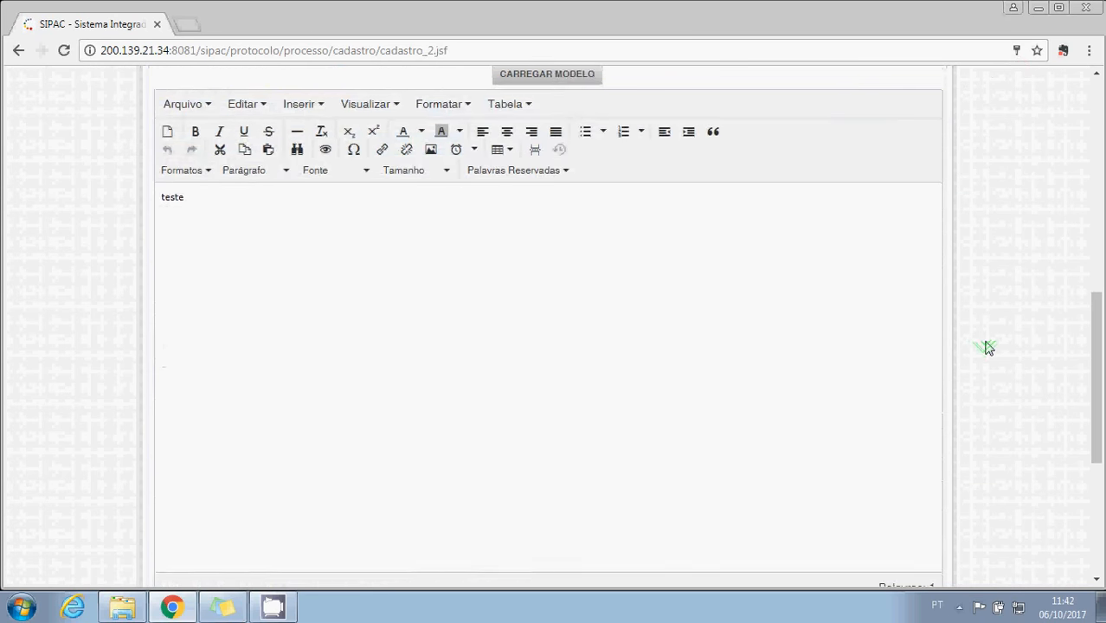
{"action": "scroll", "coordinate": [988, 347], "scroll_direction": "down", "scroll_amount": 4}
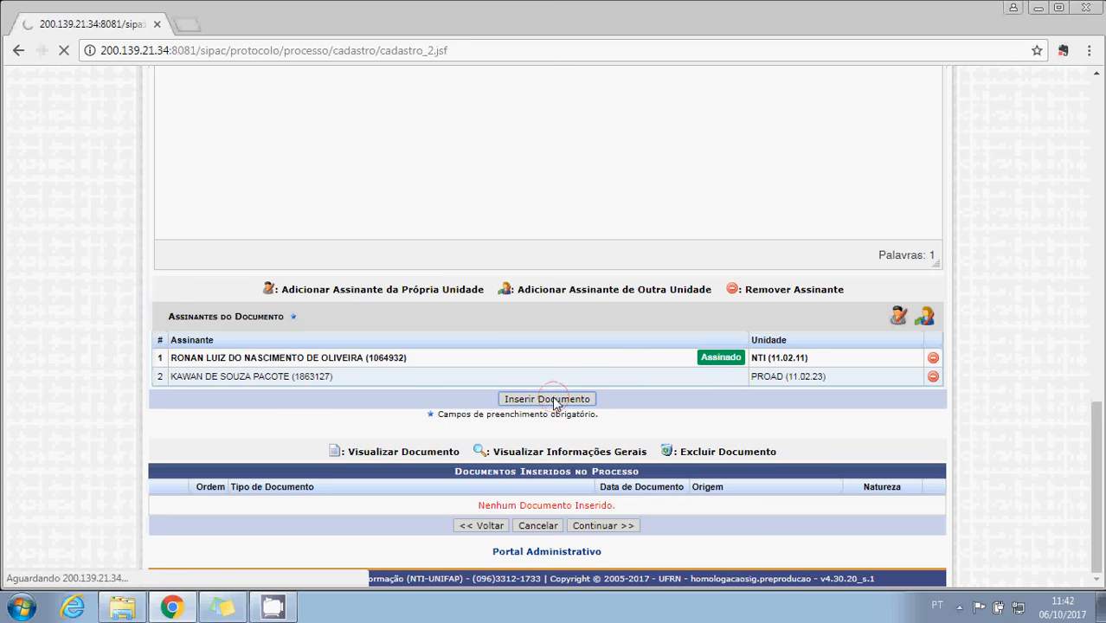
{"action": "scroll", "coordinate": [640, 406], "scroll_direction": "down", "scroll_amount": 15}
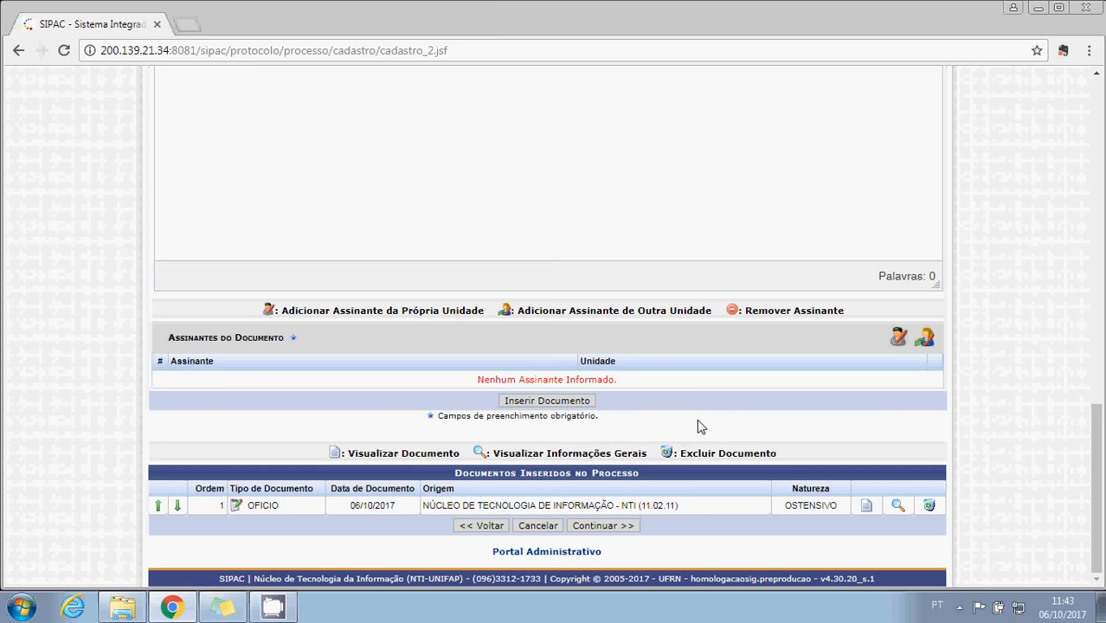
Choose Anexar Documento Digital as the form of another new document
{"action": "scroll", "coordinate": [806, 426], "scroll_direction": "up", "scroll_amount": 4}
{"action": "scroll", "coordinate": [807, 427], "scroll_direction": "up", "scroll_amount": 3}
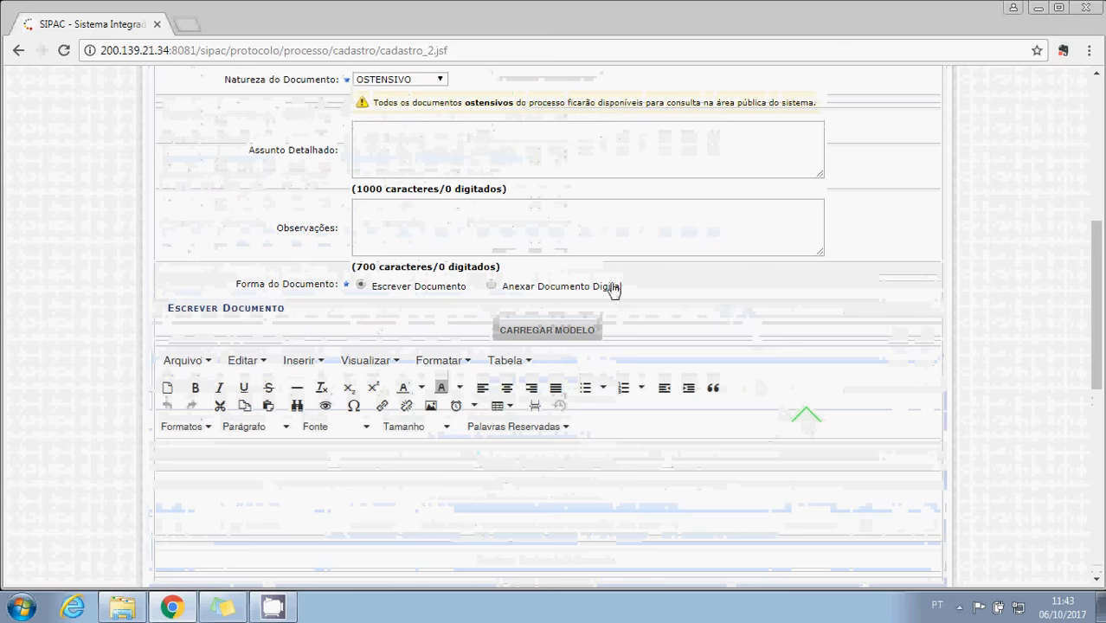
{"action": "left_click", "coordinate": [492, 286]}
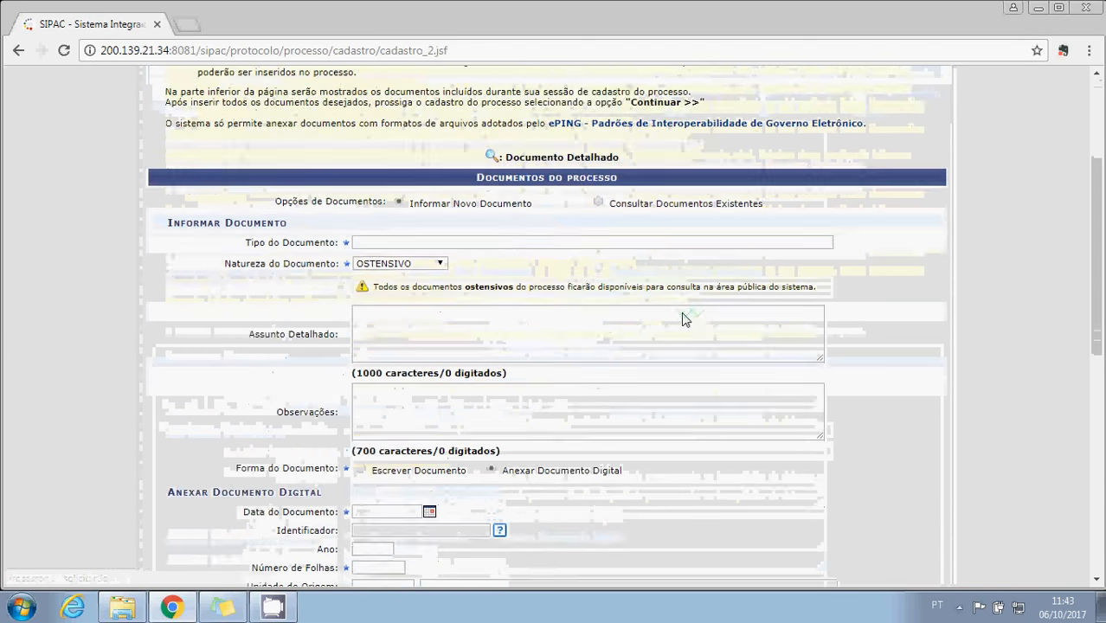
{"action": "scroll", "coordinate": [529, 333], "scroll_direction": "down", "scroll_amount": 2}
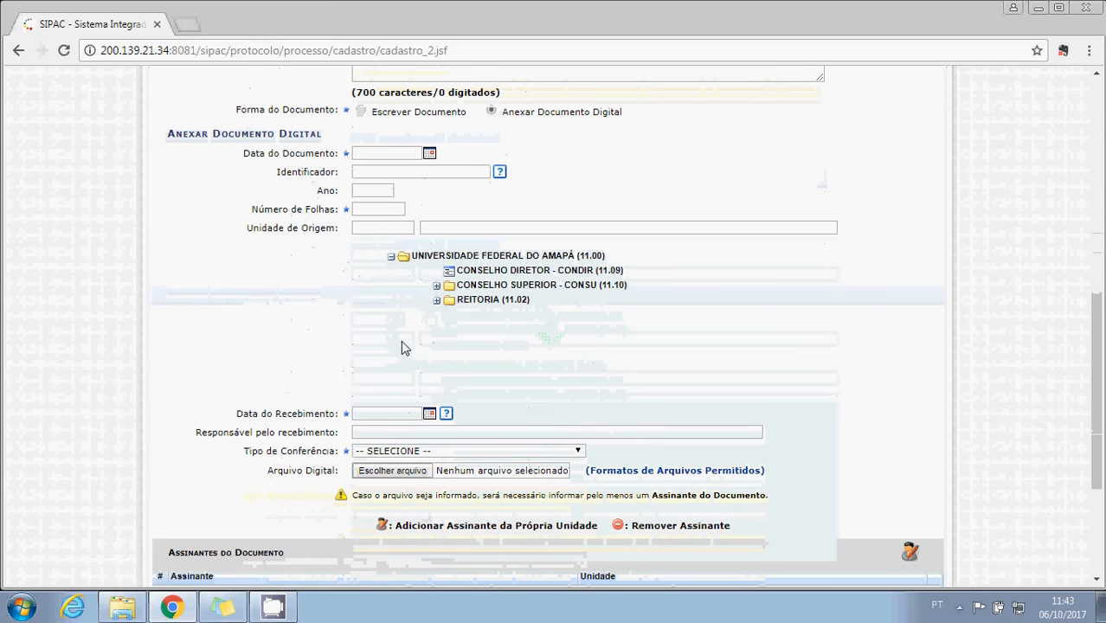
Fill in the digital document's data with date 06/10/2017, identifier 01, year 2017 and 1 as the number of sheets
{"action": "left_click", "coordinate": [429, 156]}
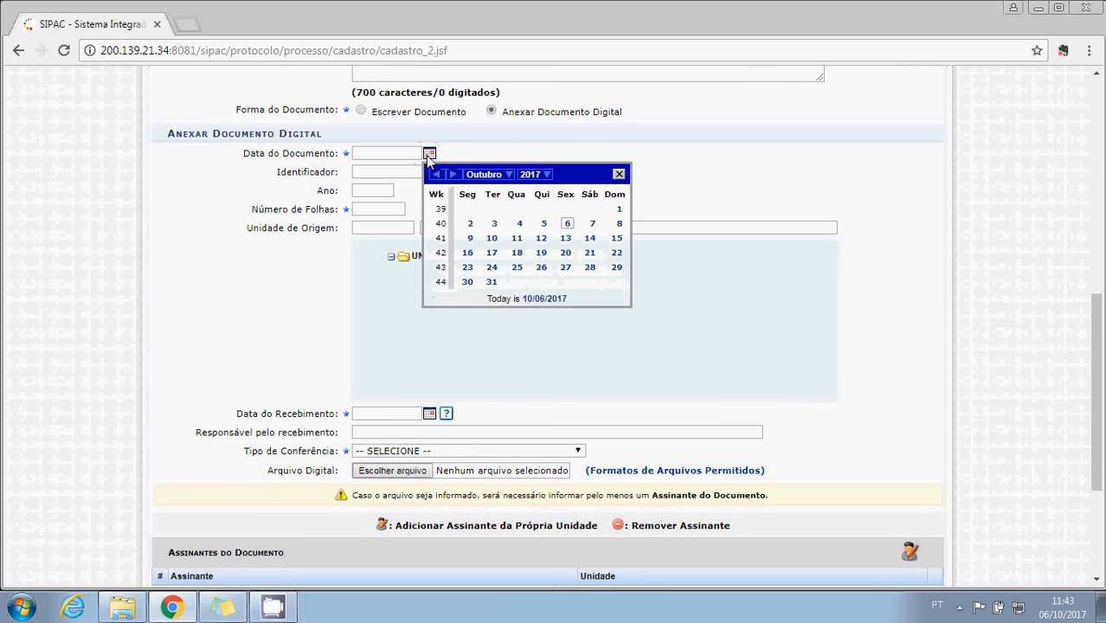
{"action": "left_click", "coordinate": [567, 227]}
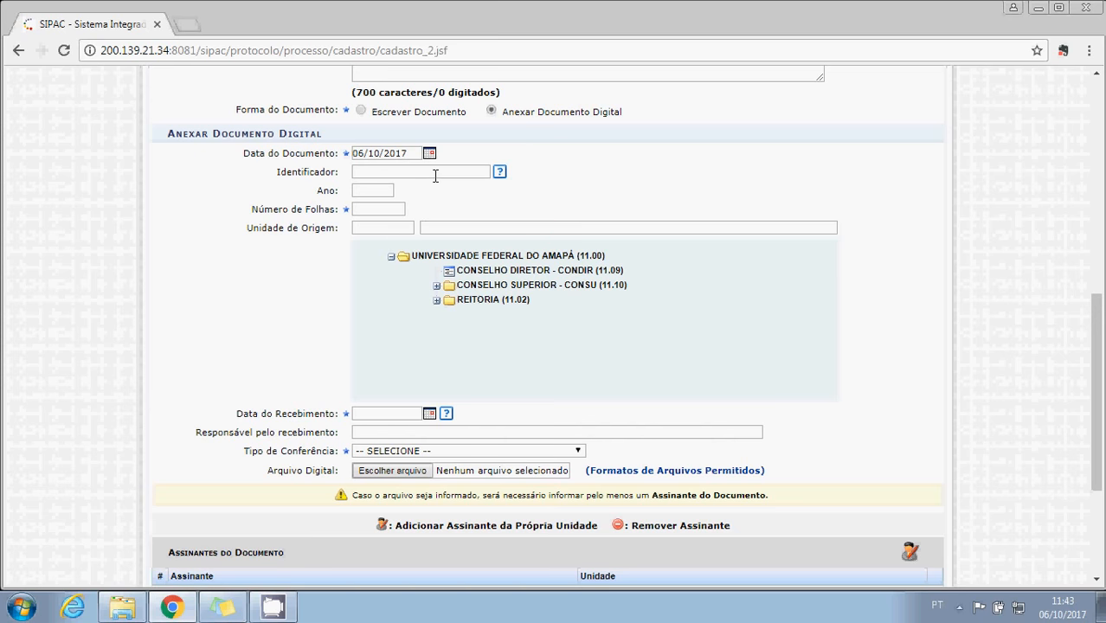
{"action": "left_click", "coordinate": [407, 172]}
{"action": "left_click", "coordinate": [374, 191]}
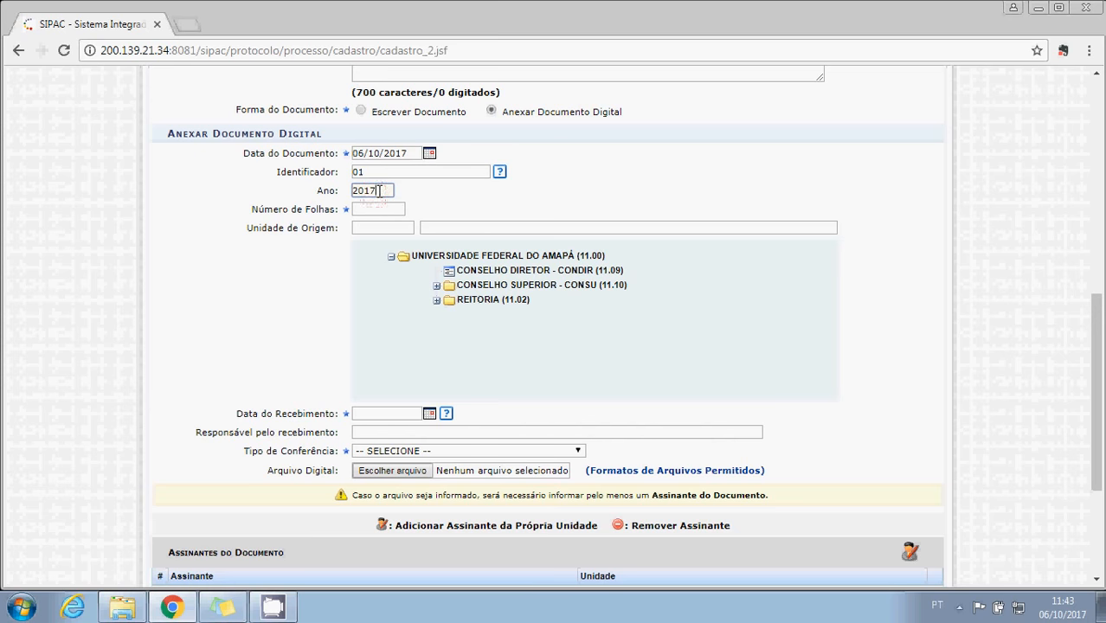
{"action": "left_click", "coordinate": [397, 208]}
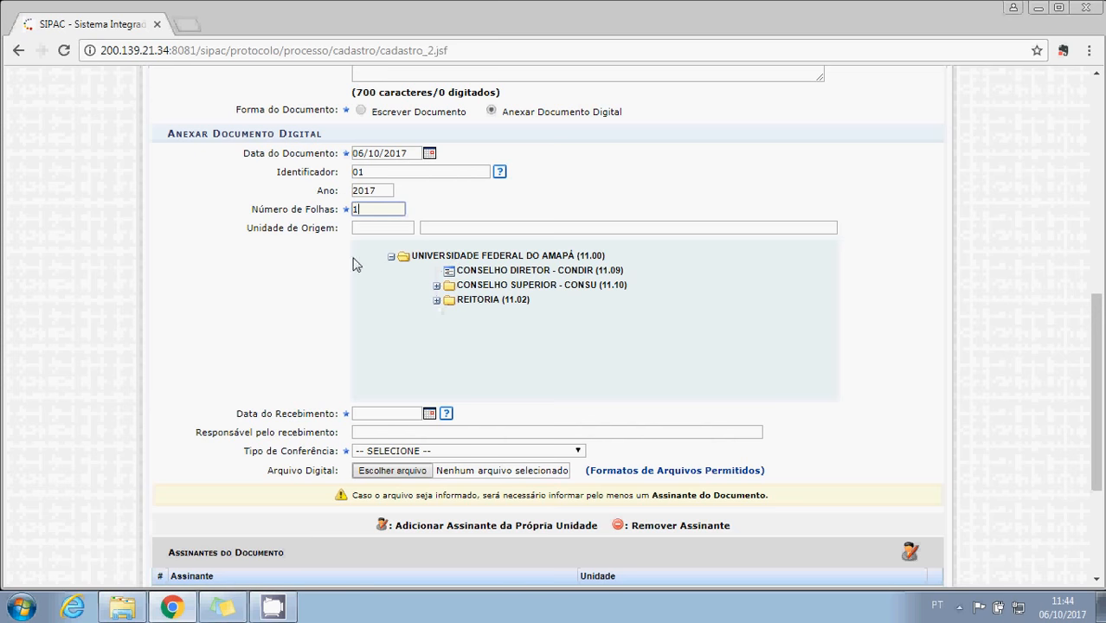
Set the digital document's unit of origin to NÚCLEO DE TECNOLOGIA DE INFORMAÇÃO - NTI (11.02.11), under REITORIA
{"action": "left_click", "coordinate": [436, 301]}
{"action": "scroll", "coordinate": [584, 329], "scroll_direction": "down", "scroll_amount": 5}
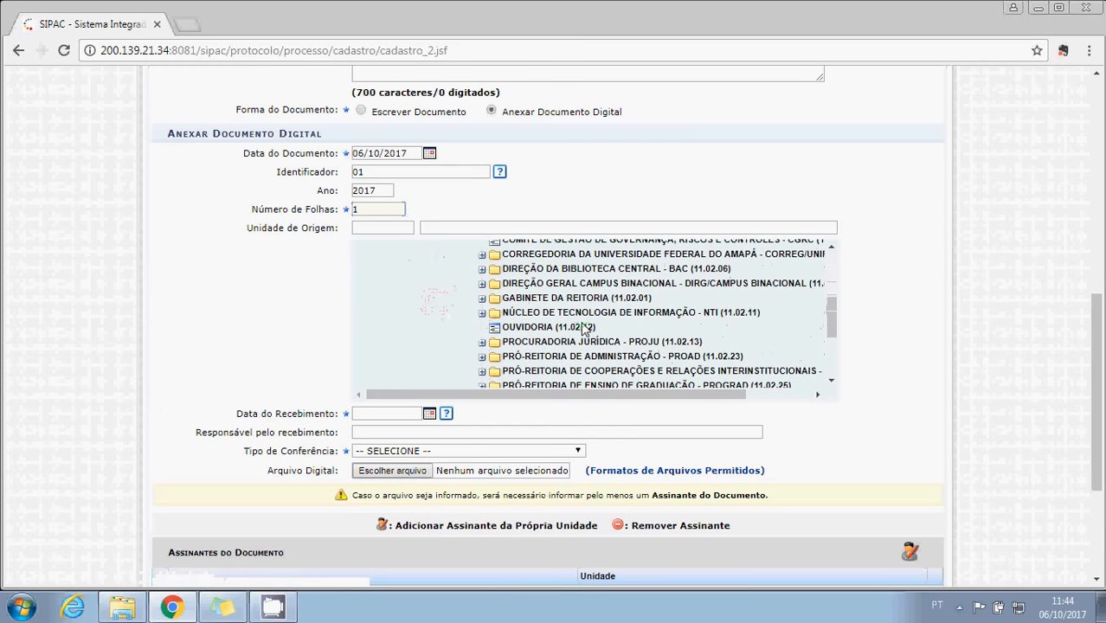
{"action": "left_click", "coordinate": [573, 313]}
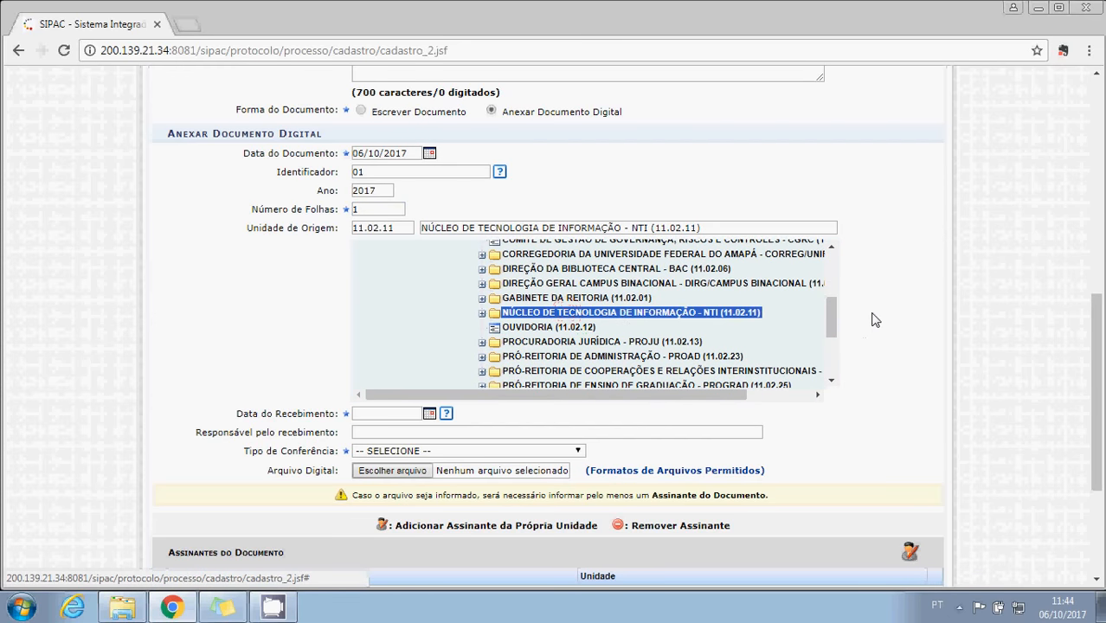
Set the receipt date to 05/10/2017 and enter the full name of the staff member responsible for receipt
{"action": "scroll", "coordinate": [872, 319], "scroll_direction": "down", "scroll_amount": 1}
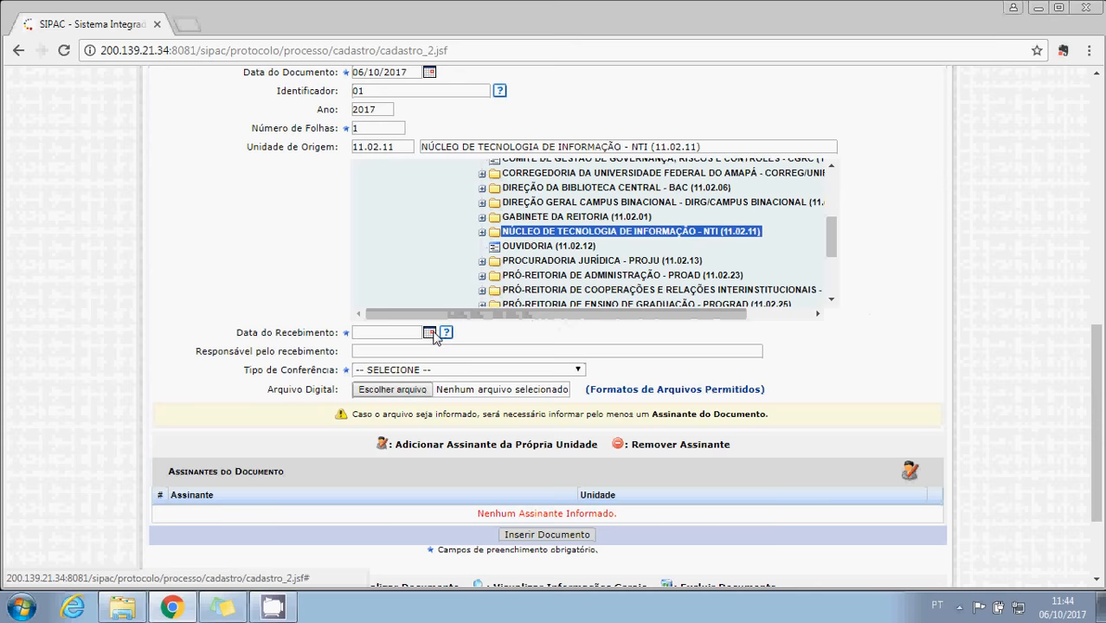
{"action": "scroll", "coordinate": [415, 303], "scroll_direction": "up", "scroll_amount": 2}
{"action": "scroll", "coordinate": [344, 260], "scroll_direction": "up", "scroll_amount": 1}
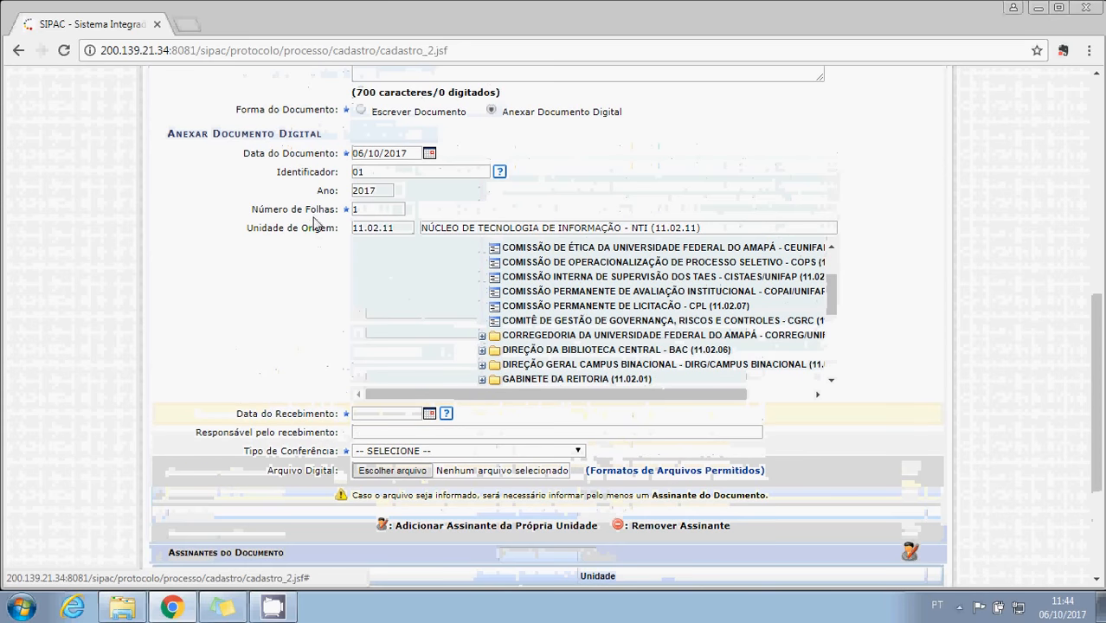
{"action": "left_click", "coordinate": [429, 415]}
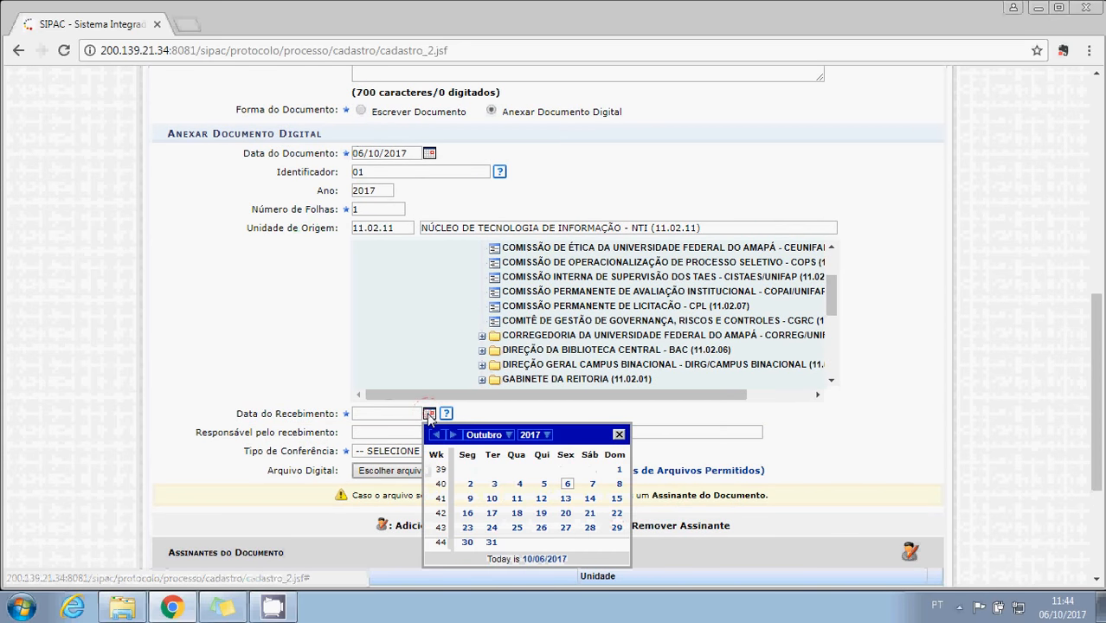
{"action": "left_click", "coordinate": [543, 487]}
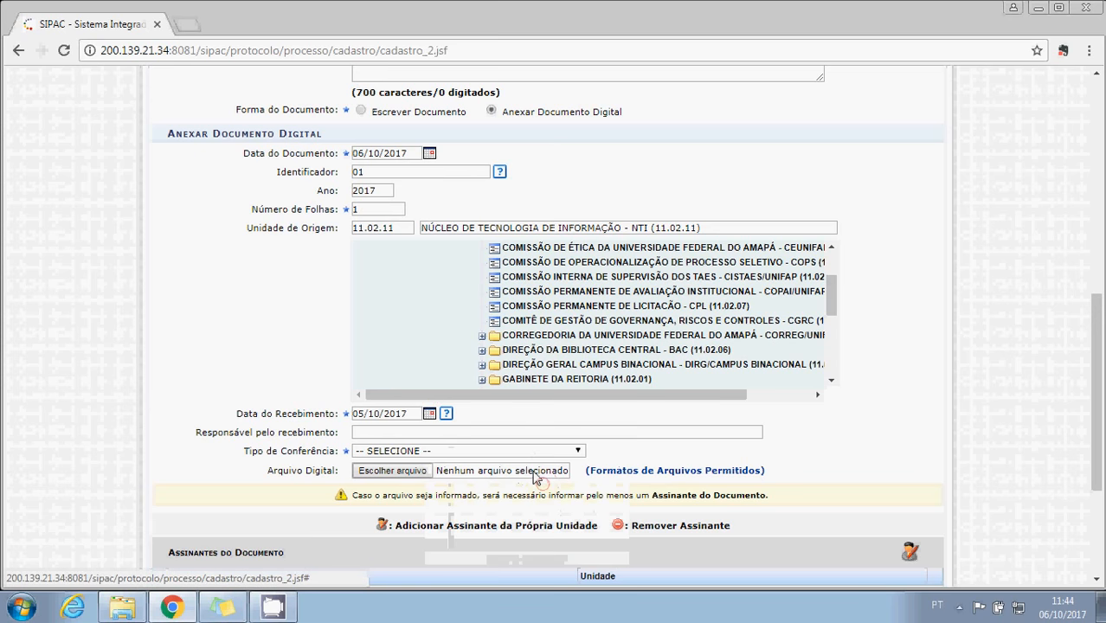
{"action": "left_click", "coordinate": [443, 432]}
{"action": "type", "text": "Ronan"}
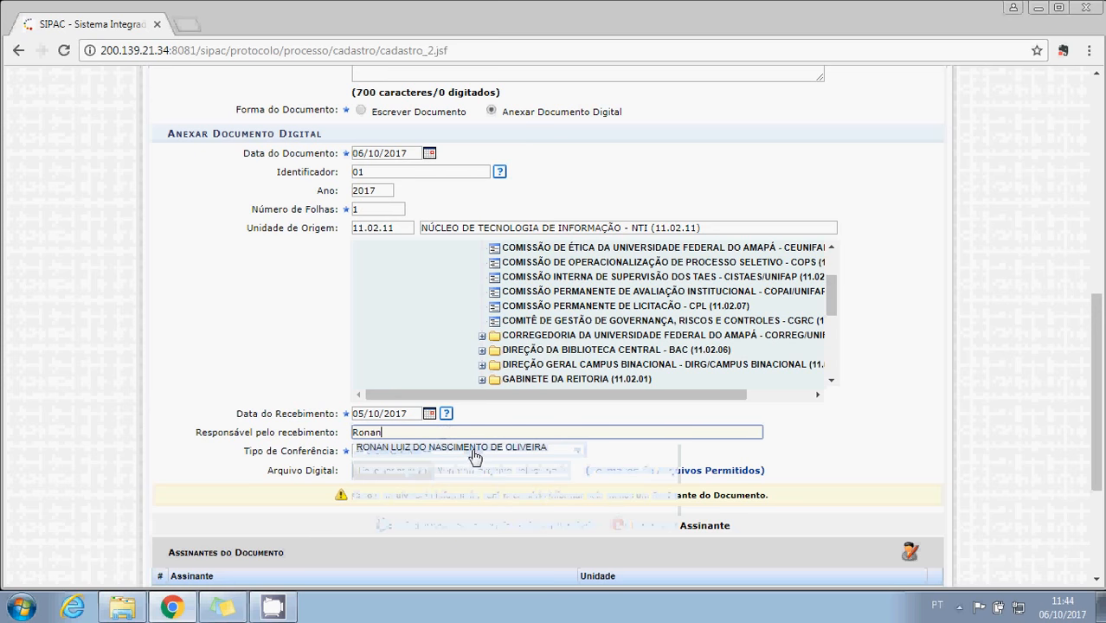
{"action": "left_click", "coordinate": [475, 448]}
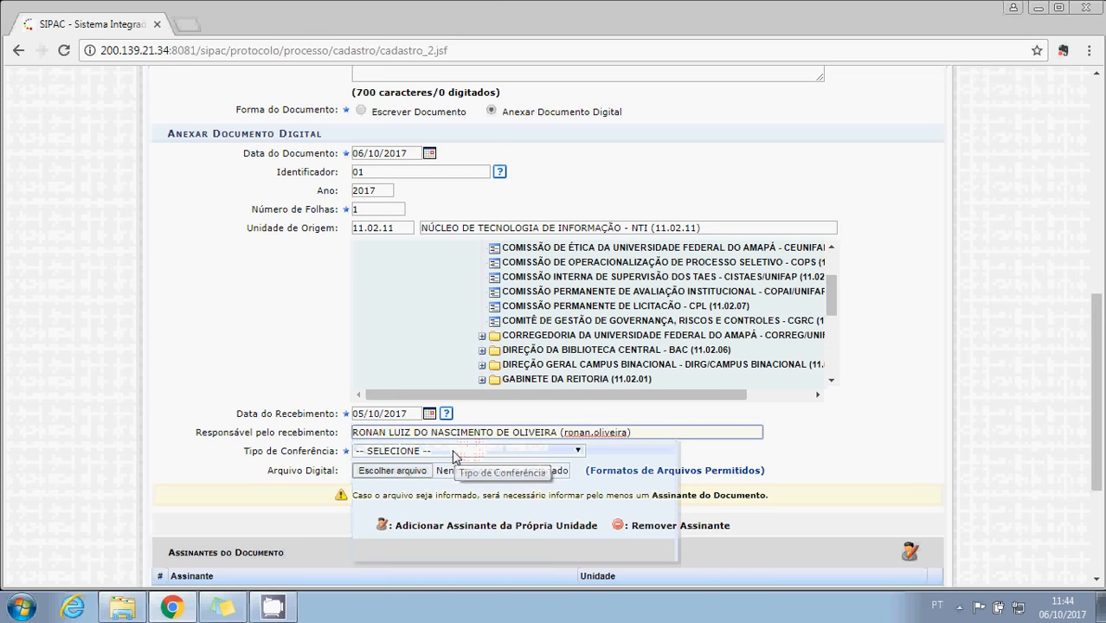
{"action": "left_click", "coordinate": [382, 455]}
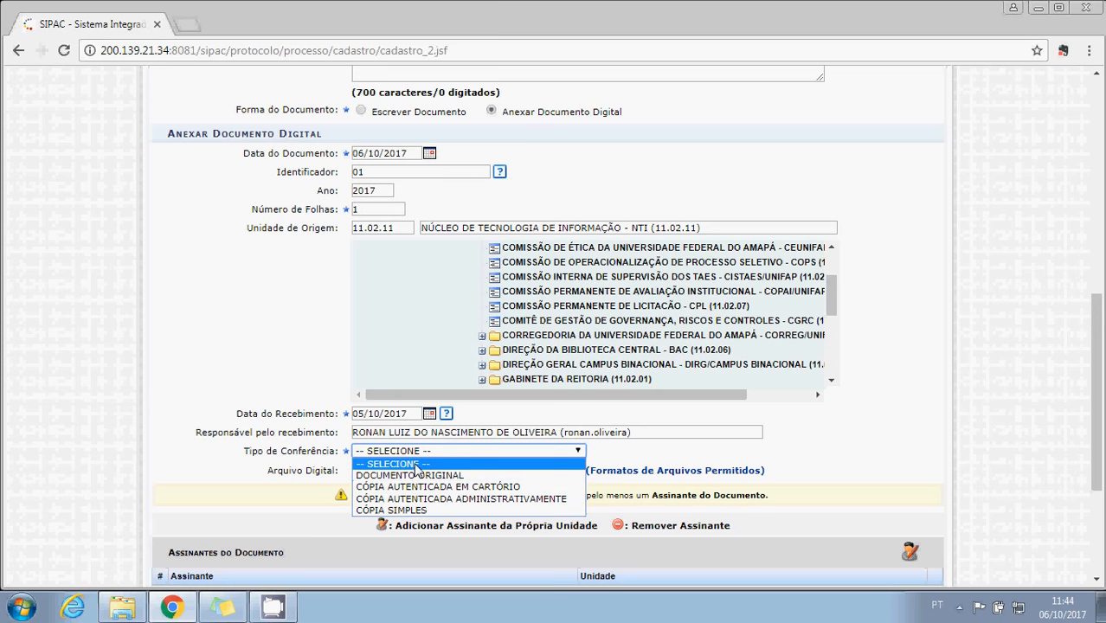
{"action": "left_click", "coordinate": [421, 510]}
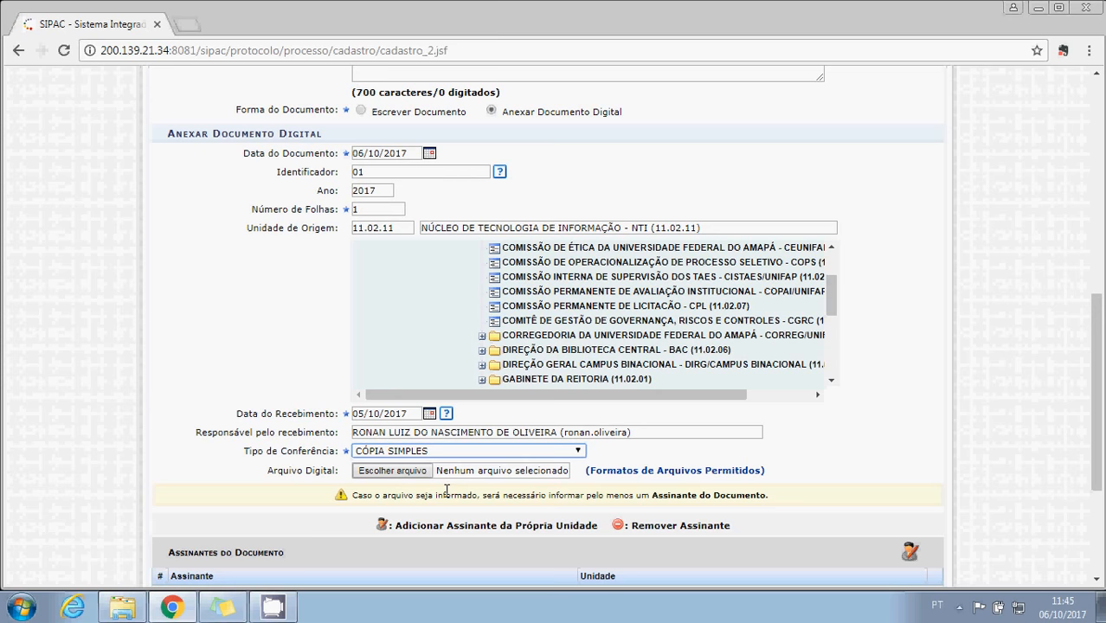
{"action": "left_click", "coordinate": [392, 470]}
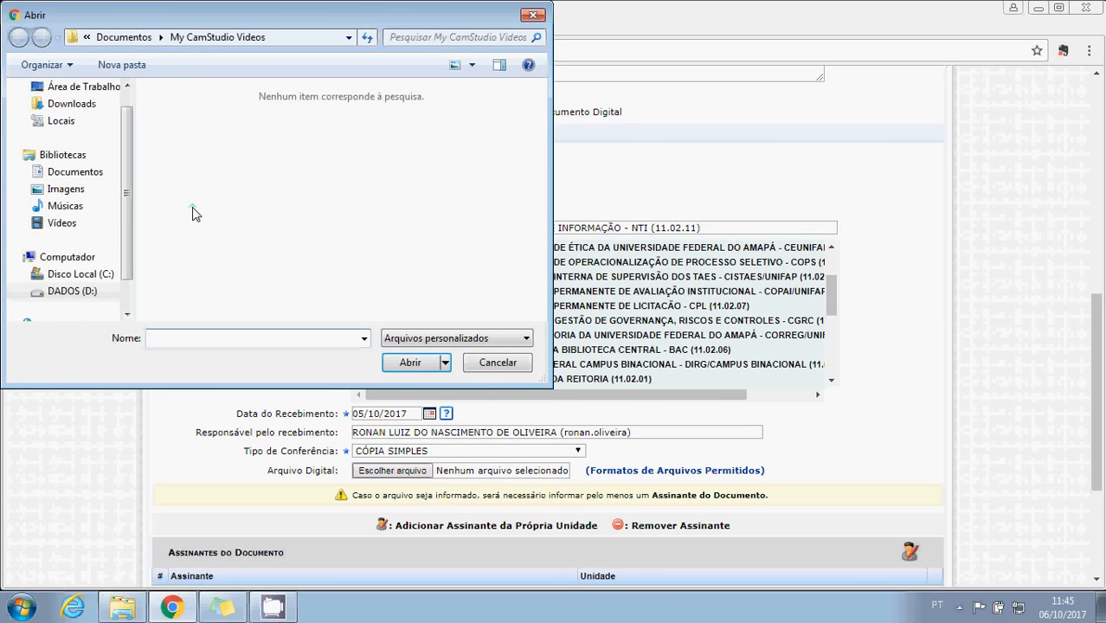
{"action": "left_click", "coordinate": [82, 88]}
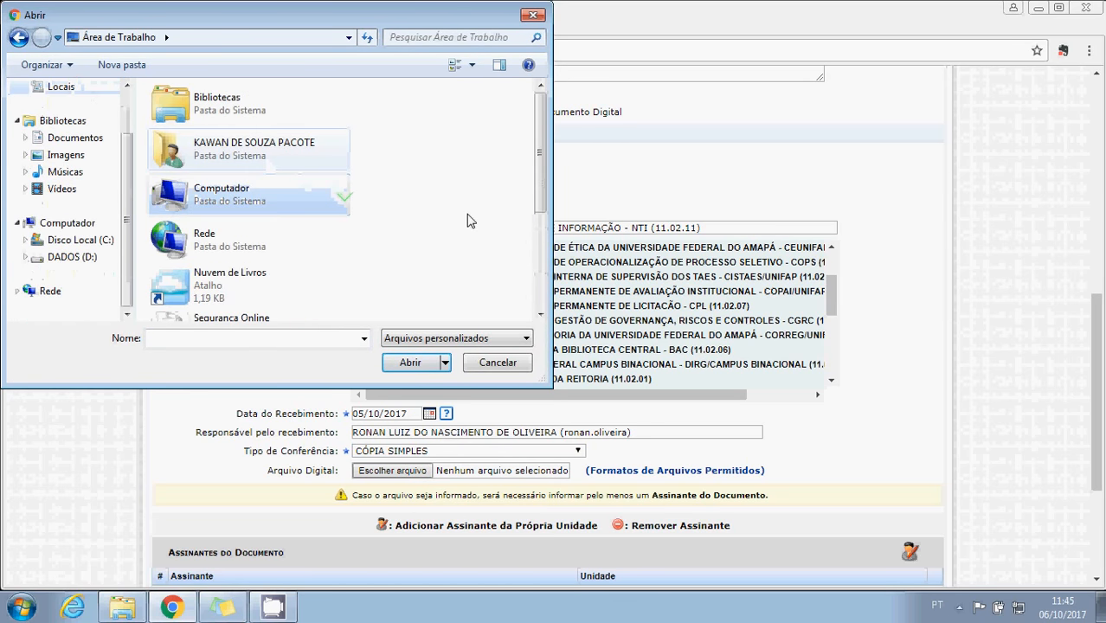
{"action": "left_click_drag", "start_coordinate": [539, 156], "coordinate": [537, 251]}
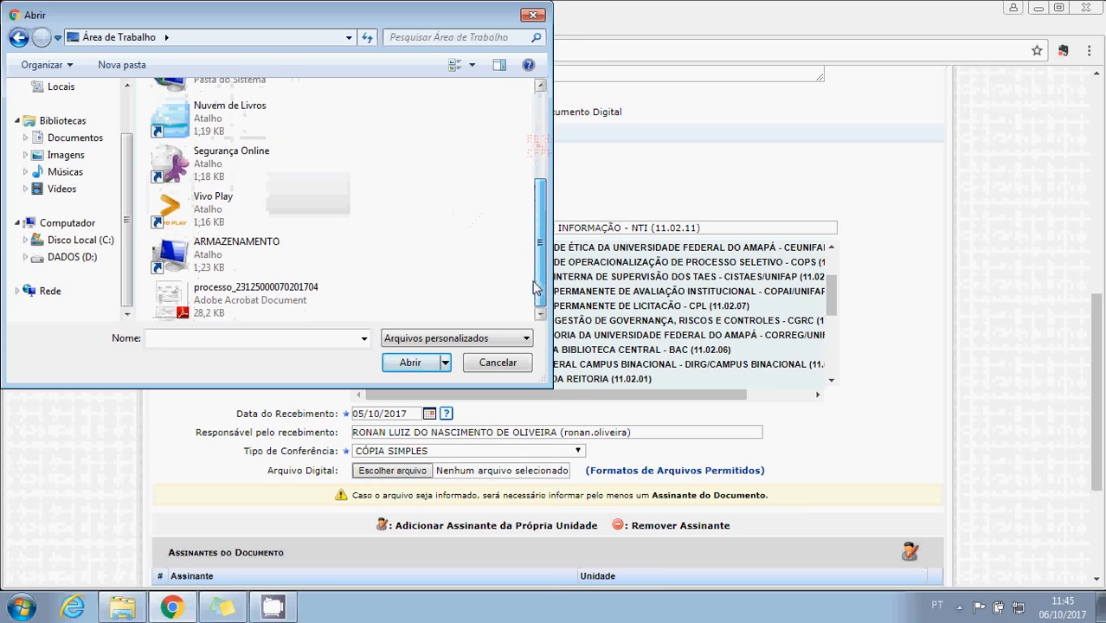
{"action": "left_click", "coordinate": [285, 299]}
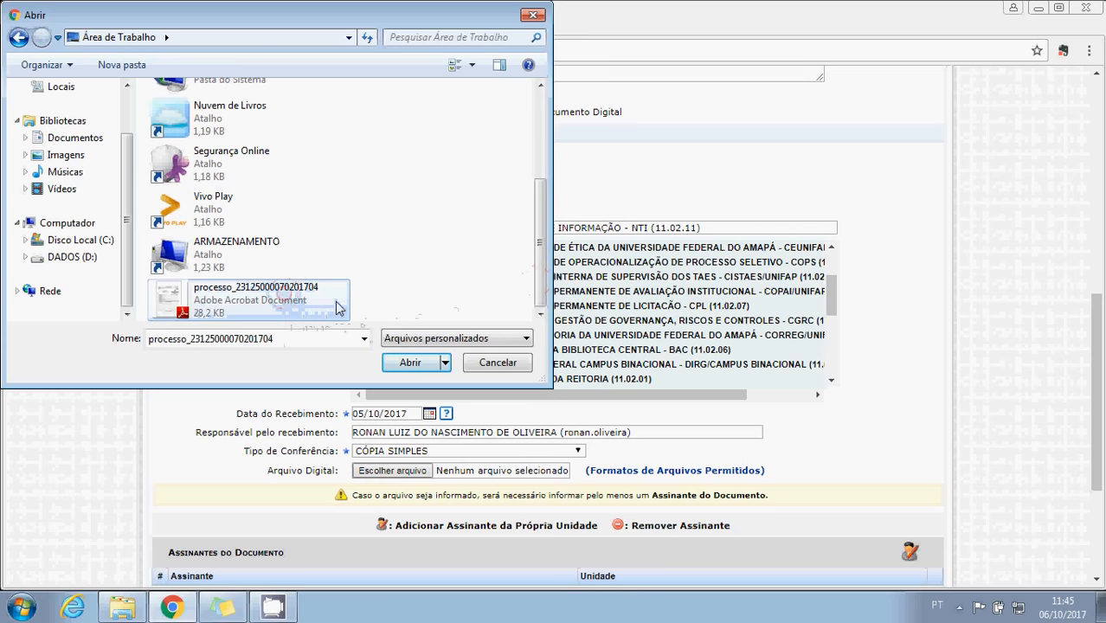
{"action": "left_click", "coordinate": [417, 367]}
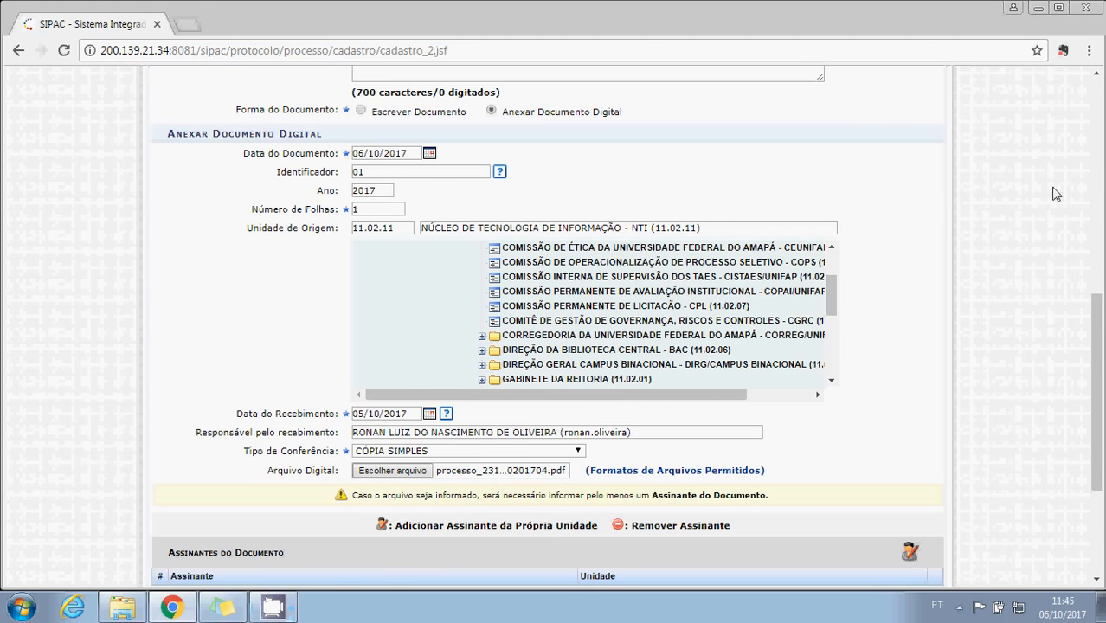
{"action": "left_click", "coordinate": [1039, 9]}
{"action": "left_click_drag", "start_coordinate": [195, 361], "coordinate": [513, 472]}
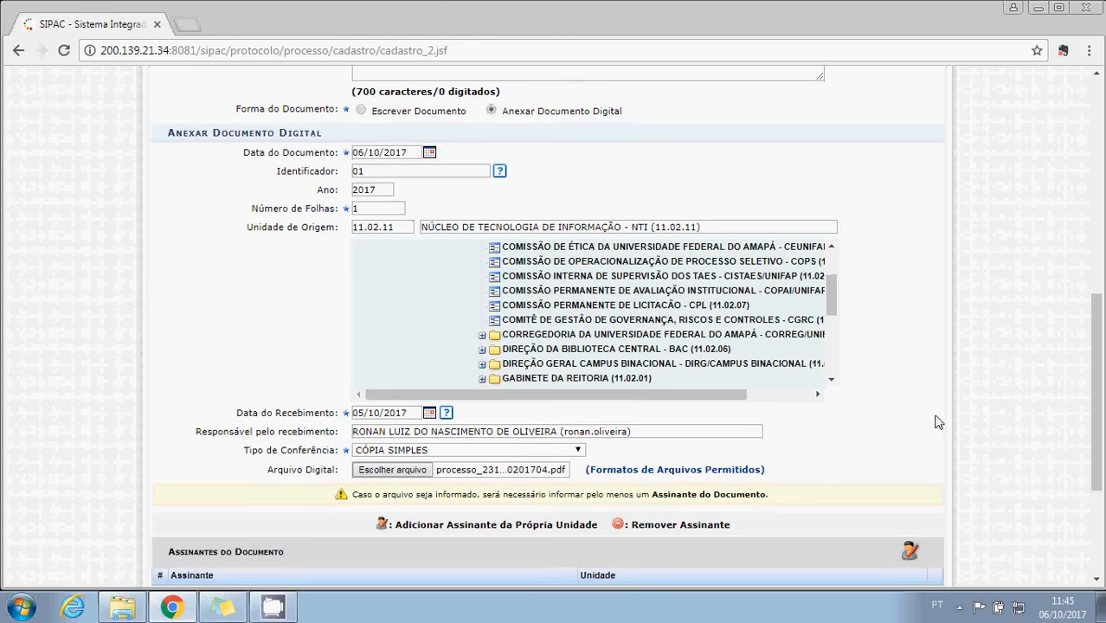
Add the staff member responsible for receipt as a signer of the digital document
{"action": "scroll", "coordinate": [939, 423], "scroll_direction": "down", "scroll_amount": 2}
{"action": "left_click", "coordinate": [910, 390]}
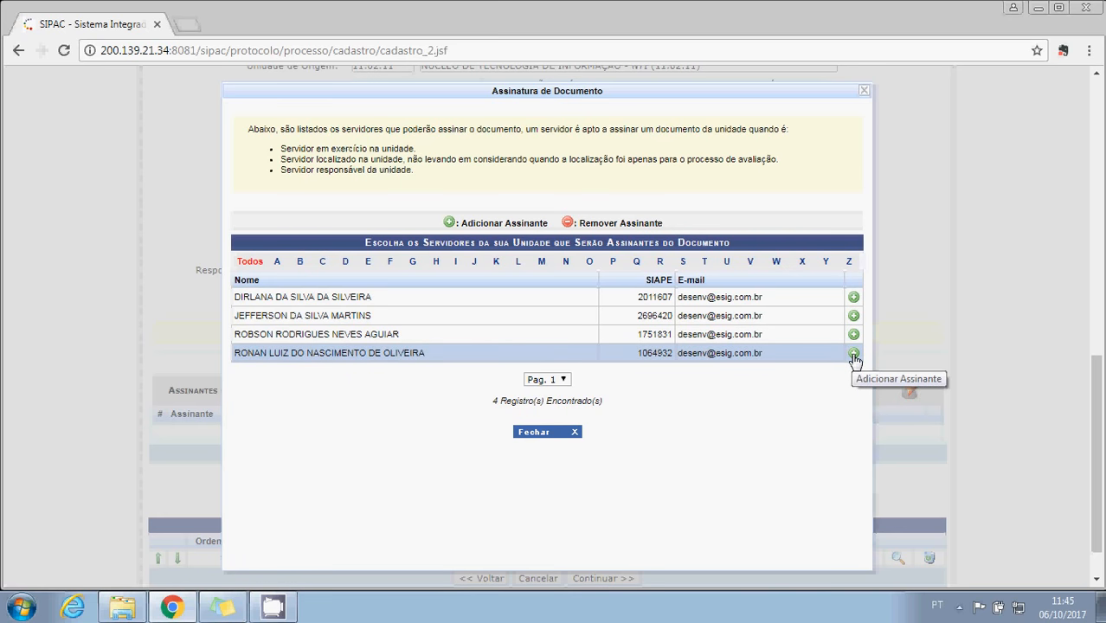
{"action": "left_click", "coordinate": [854, 355]}
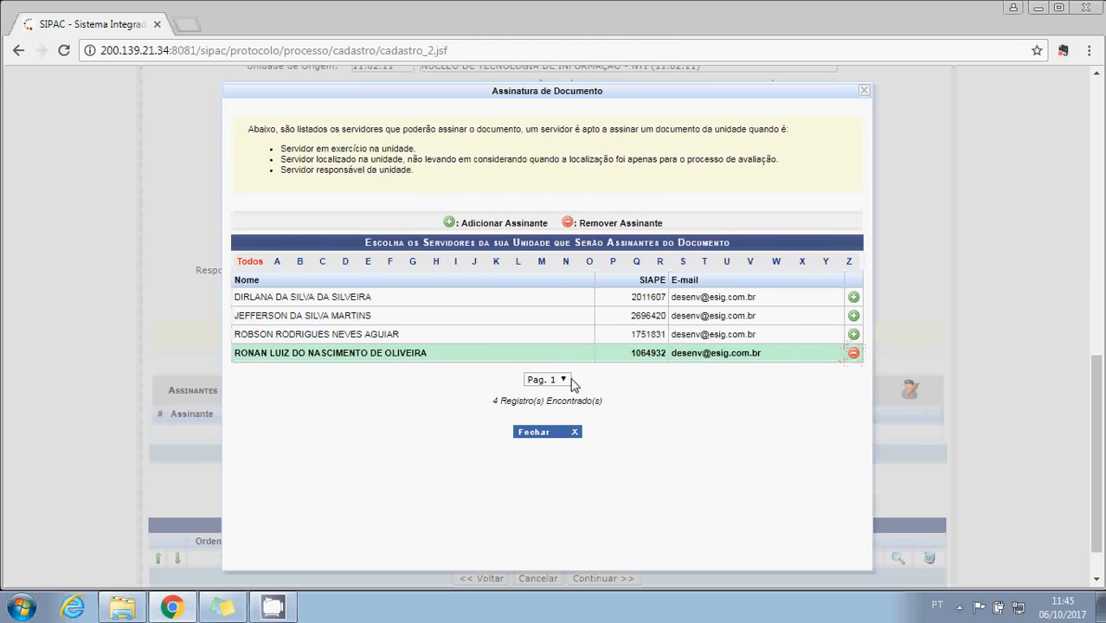
{"action": "left_click", "coordinate": [537, 433]}
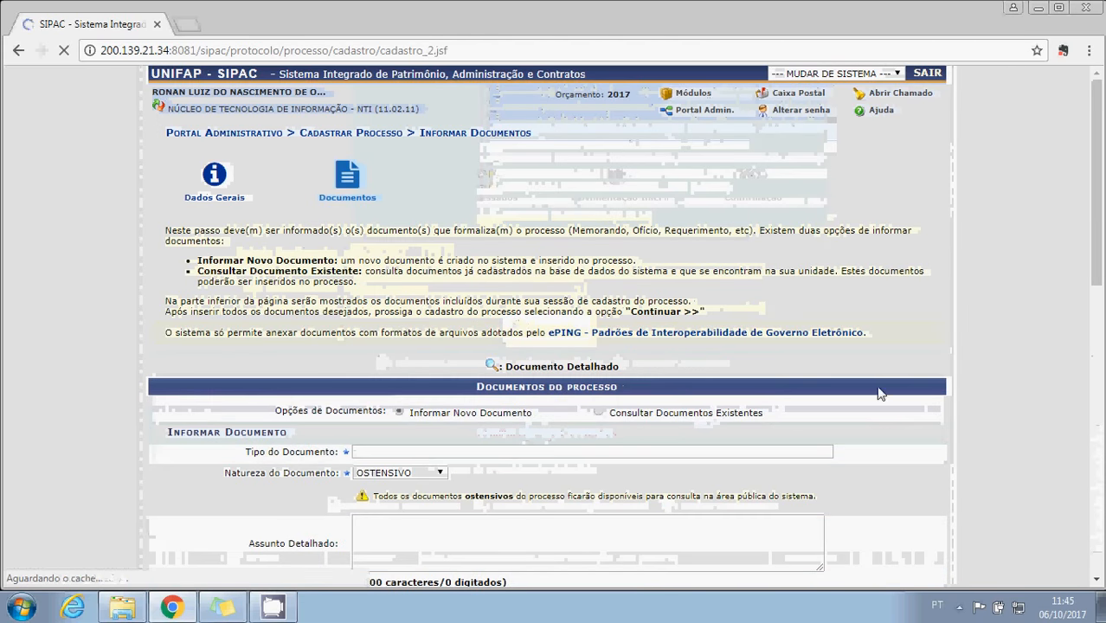
Try to insert the attached digital document into the process
{"action": "scroll", "coordinate": [879, 393], "scroll_direction": "down", "scroll_amount": 13}
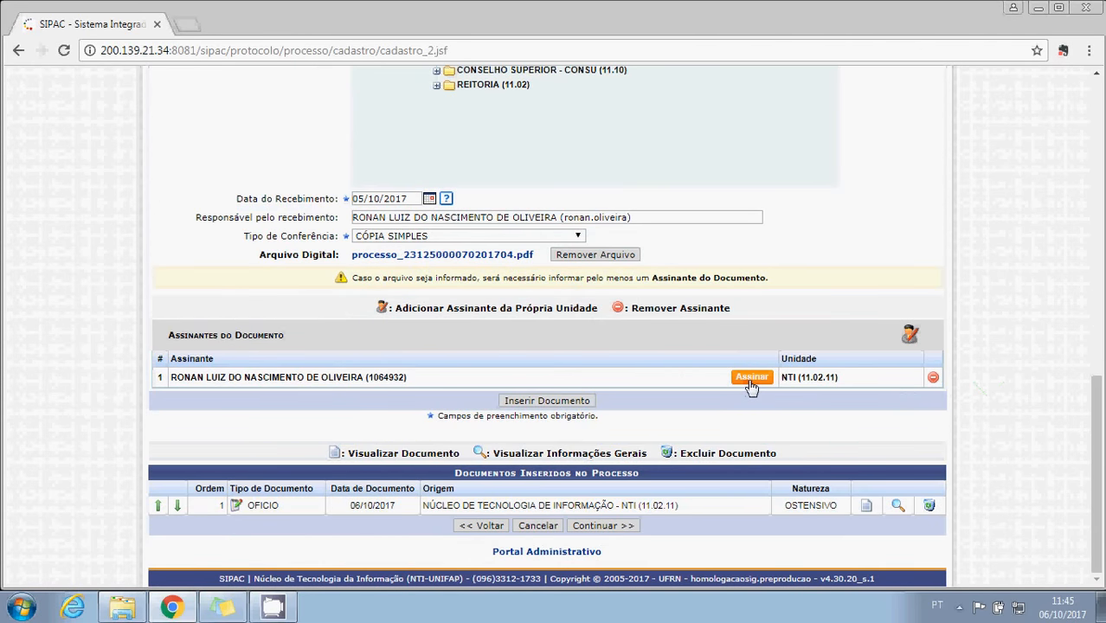
{"action": "left_click", "coordinate": [751, 381]}
{"action": "left_click", "coordinate": [553, 404]}
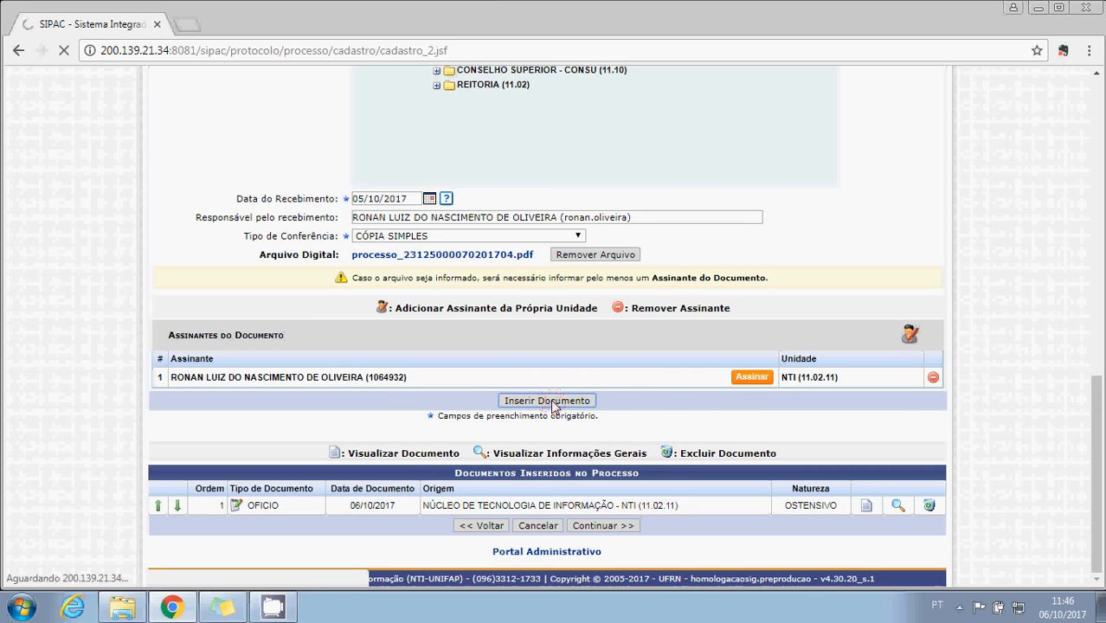
Set the document type to EXAME DE PROFICIÊNCIA and insert the digital document into the process
{"action": "scroll", "coordinate": [782, 399], "scroll_direction": "down", "scroll_amount": 3}
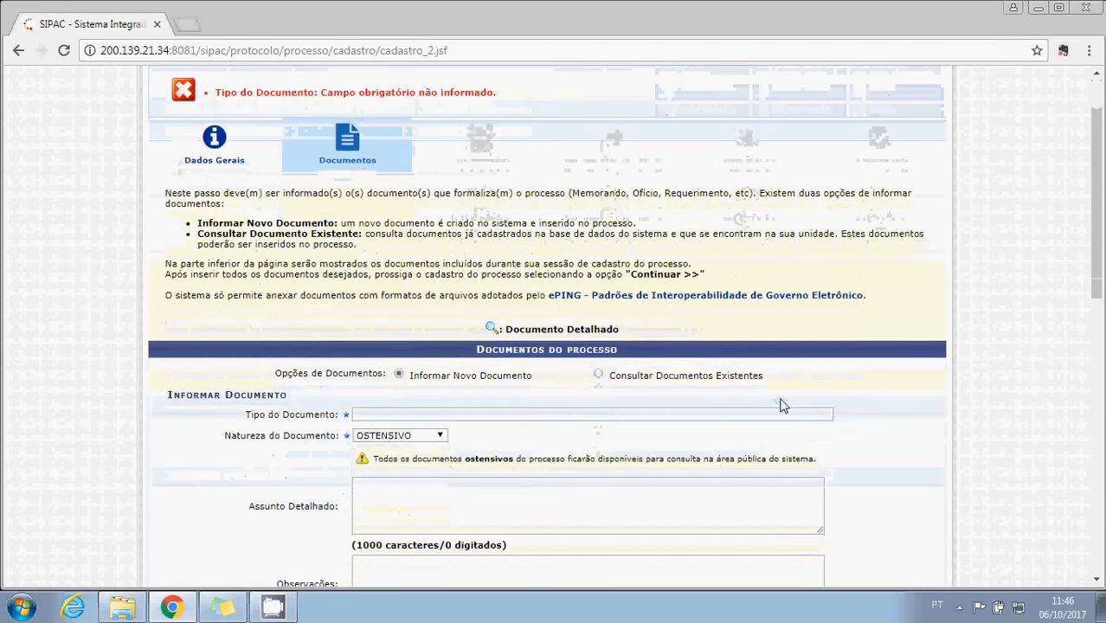
{"action": "scroll", "coordinate": [781, 399], "scroll_direction": "down", "scroll_amount": 3}
{"action": "scroll", "coordinate": [782, 399], "scroll_direction": "up", "scroll_amount": 2}
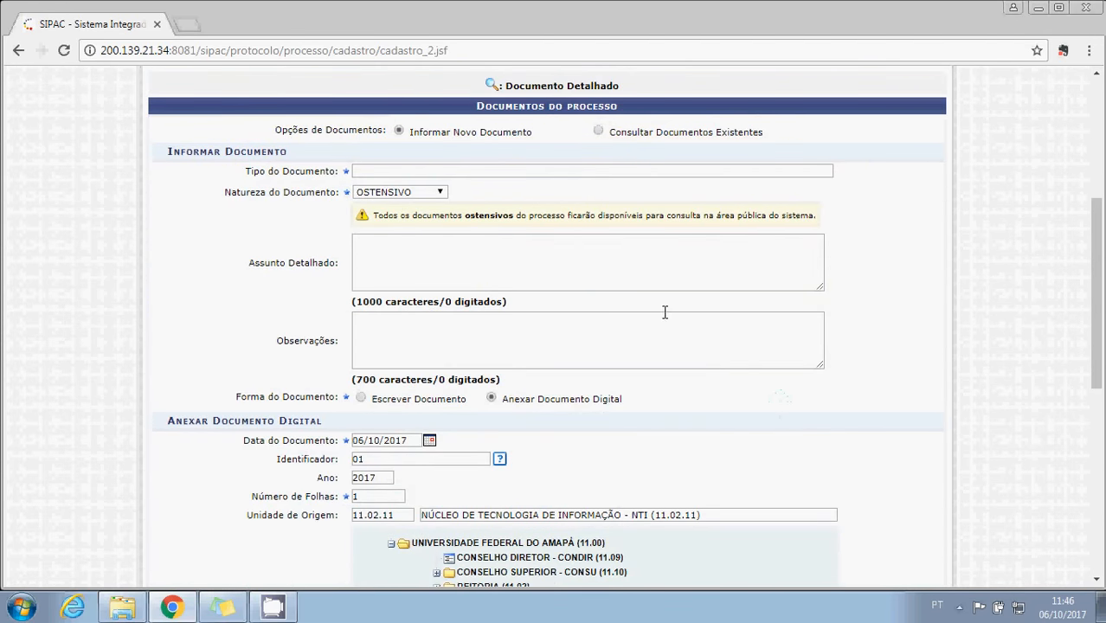
{"action": "left_click", "coordinate": [500, 173]}
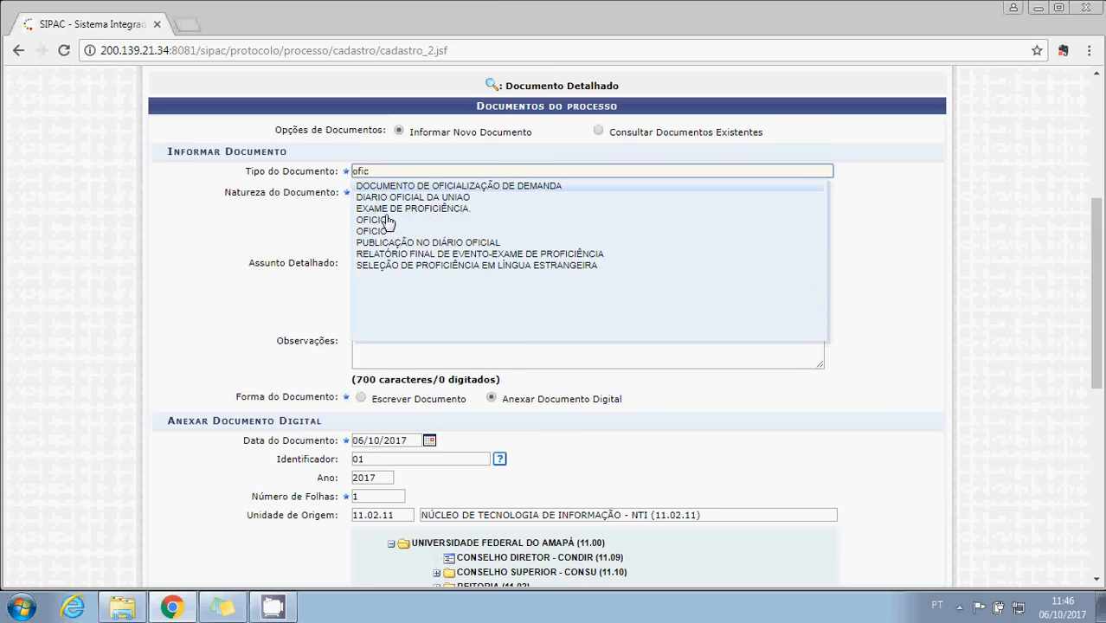
{"action": "left_click", "coordinate": [385, 209]}
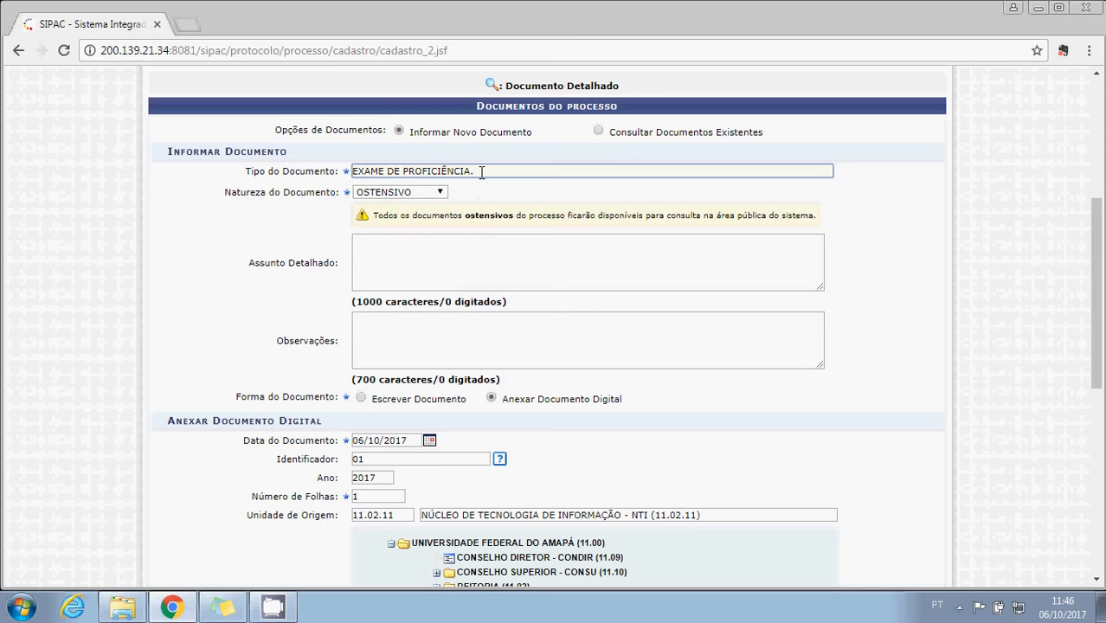
{"action": "scroll", "coordinate": [595, 260], "scroll_direction": "down", "scroll_amount": 3}
{"action": "scroll", "coordinate": [650, 272], "scroll_direction": "down", "scroll_amount": 5}
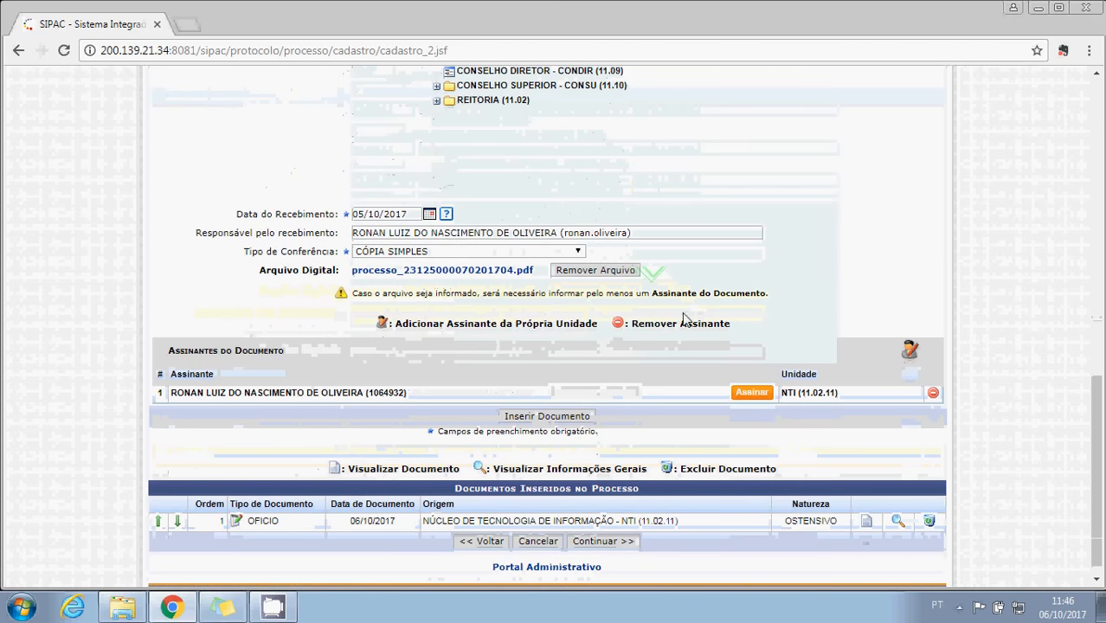
{"action": "left_click", "coordinate": [570, 418]}
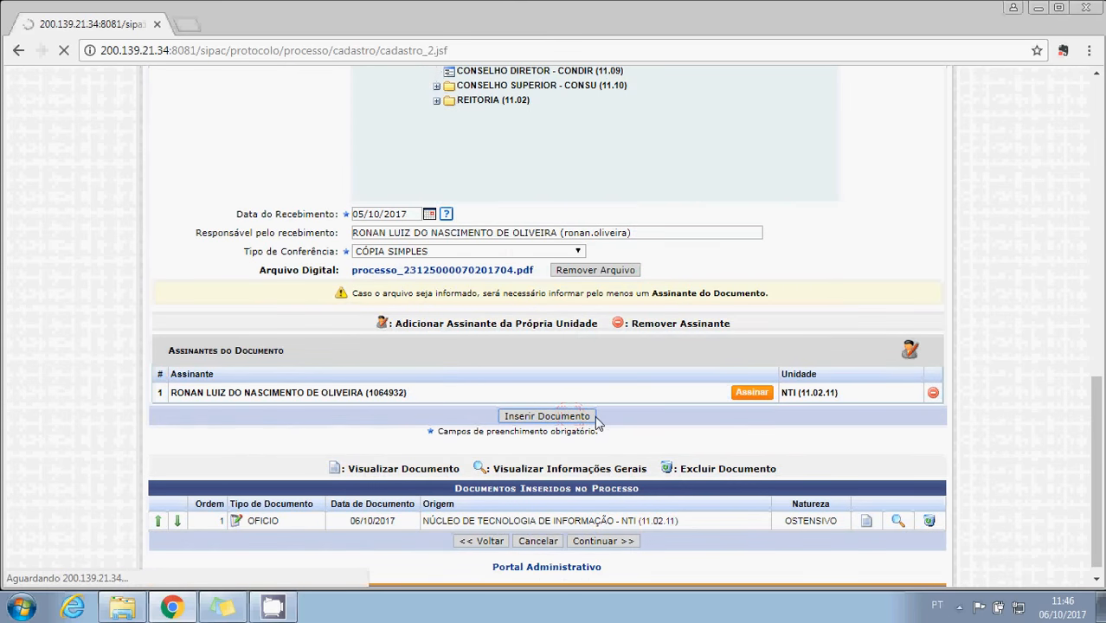
Move the EXAME DE PROFICIÊNCIA document above the OFICIO and continue to the Interessados stage
{"action": "scroll", "coordinate": [686, 345], "scroll_direction": "down", "scroll_amount": 14}
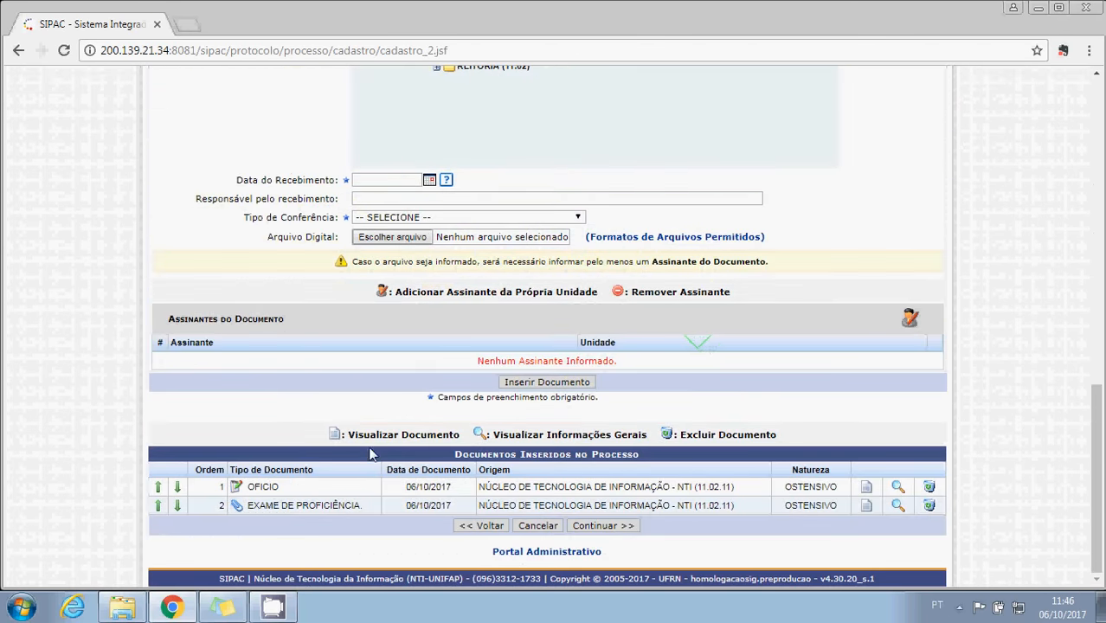
{"action": "left_click", "coordinate": [157, 506]}
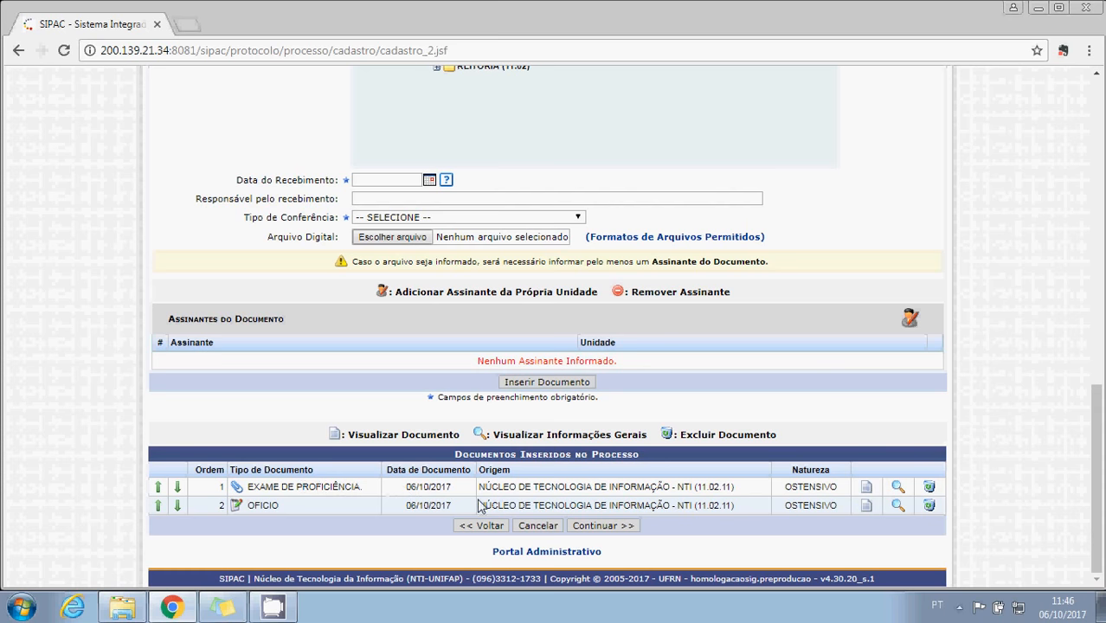
{"action": "left_click", "coordinate": [595, 527]}
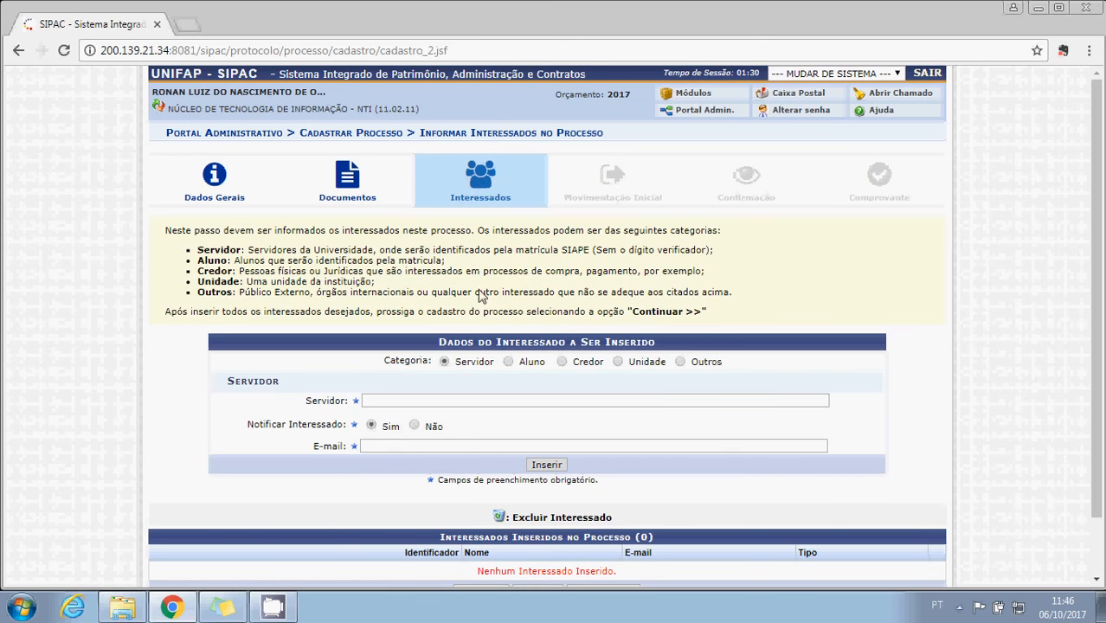
Find a staff member by name in the Servidor category and insert that person as an interested party in the process
{"action": "left_click", "coordinate": [468, 401]}
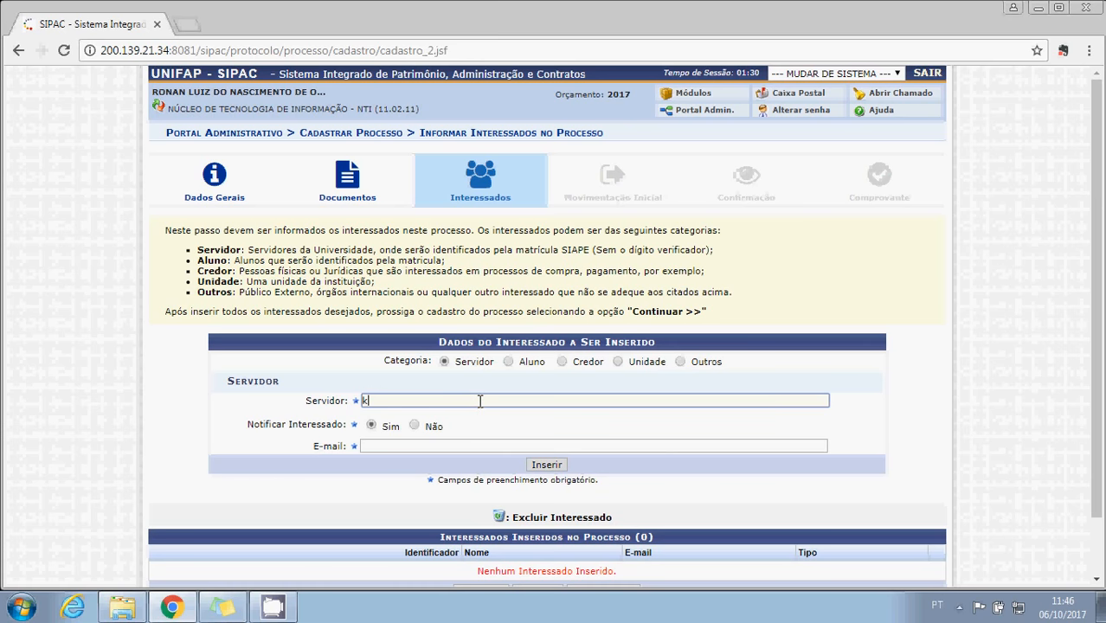
{"action": "type", "text": "kawan"}
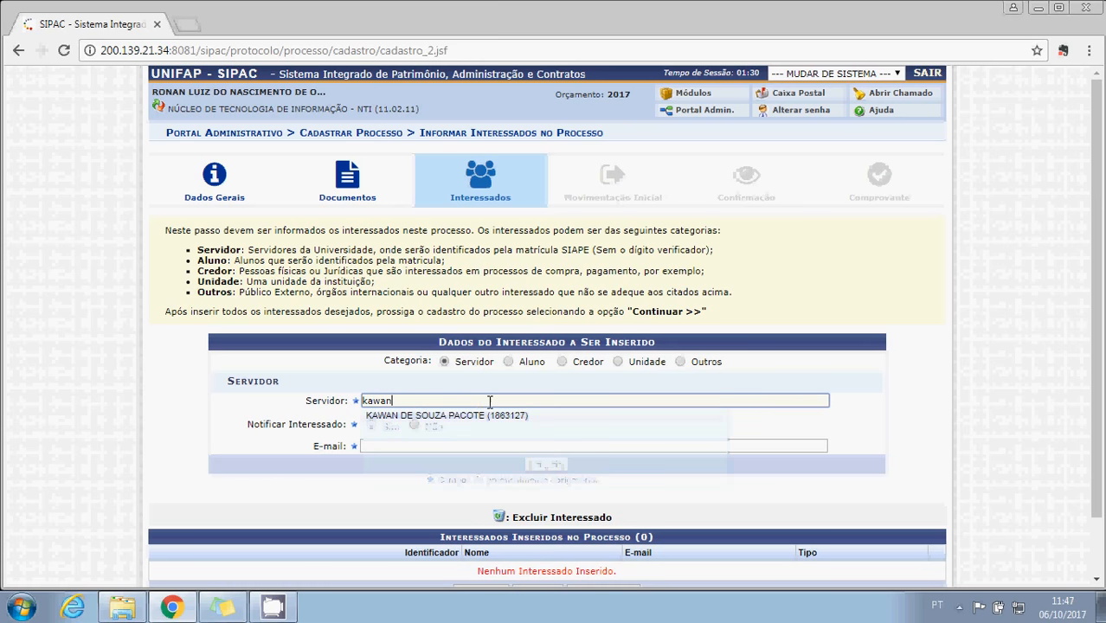
{"action": "left_click", "coordinate": [480, 413]}
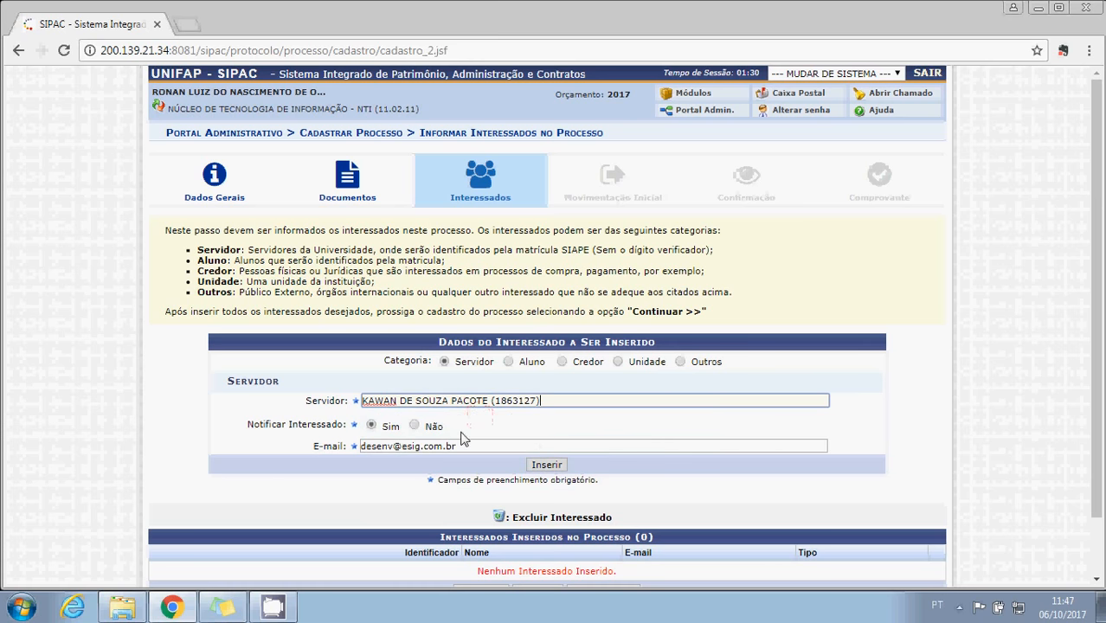
{"action": "left_click", "coordinate": [546, 466]}
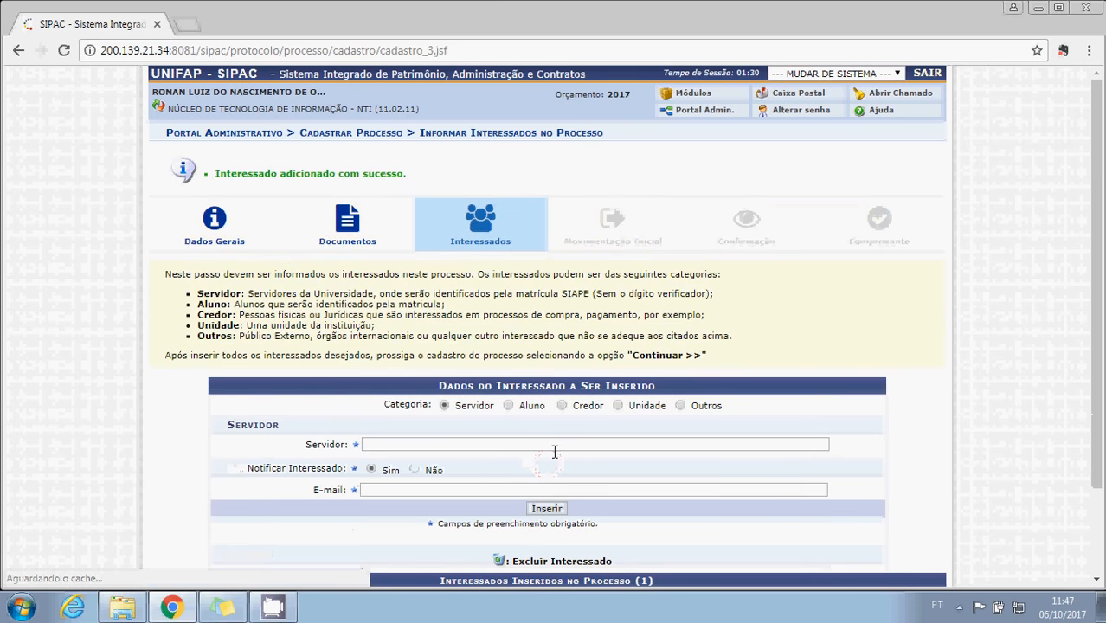
{"action": "scroll", "coordinate": [594, 428], "scroll_direction": "down", "scroll_amount": 1}
{"action": "scroll", "coordinate": [594, 428], "scroll_direction": "up", "scroll_amount": 1}
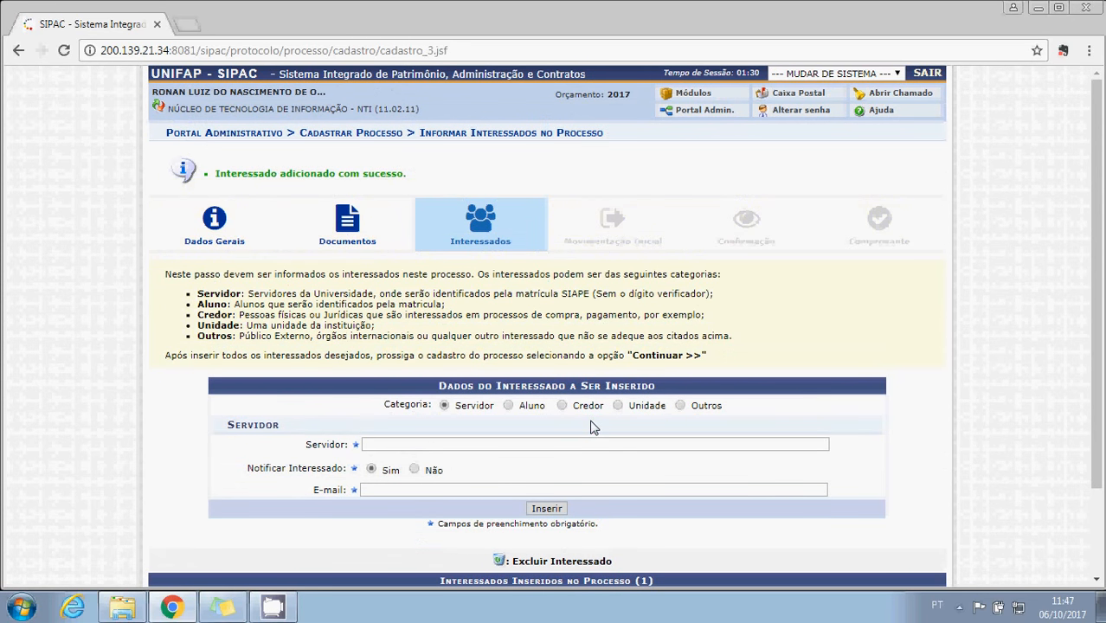
Look through the entry fields of the Credor, Aluno, Unidade and Outros categories for interested parties
{"action": "scroll", "coordinate": [593, 427], "scroll_direction": "down", "scroll_amount": 1}
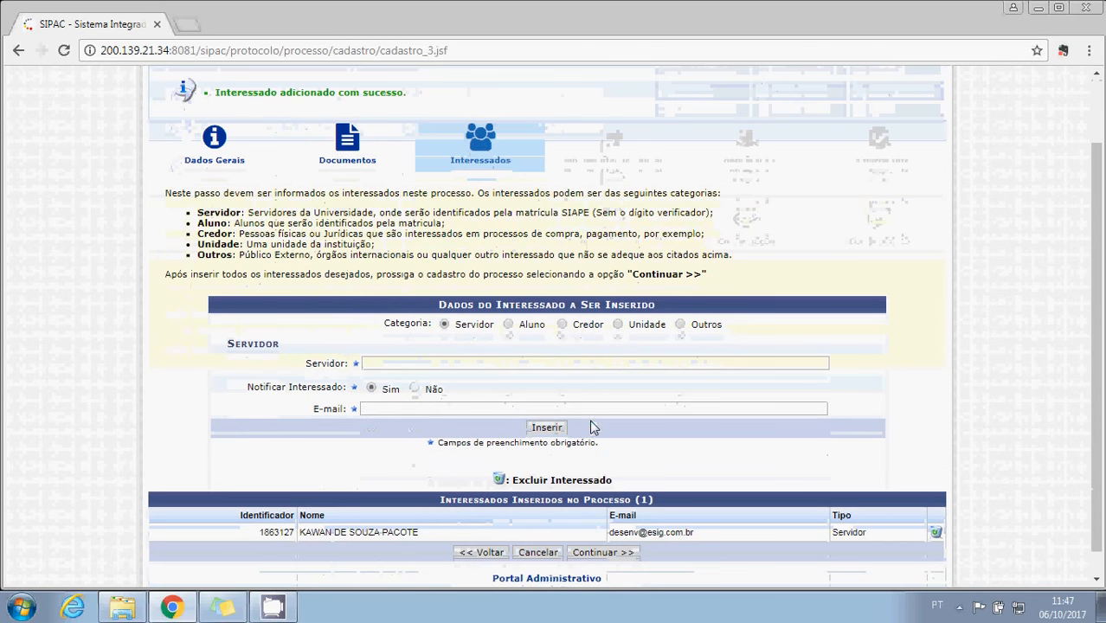
{"action": "left_click", "coordinate": [562, 325]}
{"action": "left_click", "coordinate": [522, 361]}
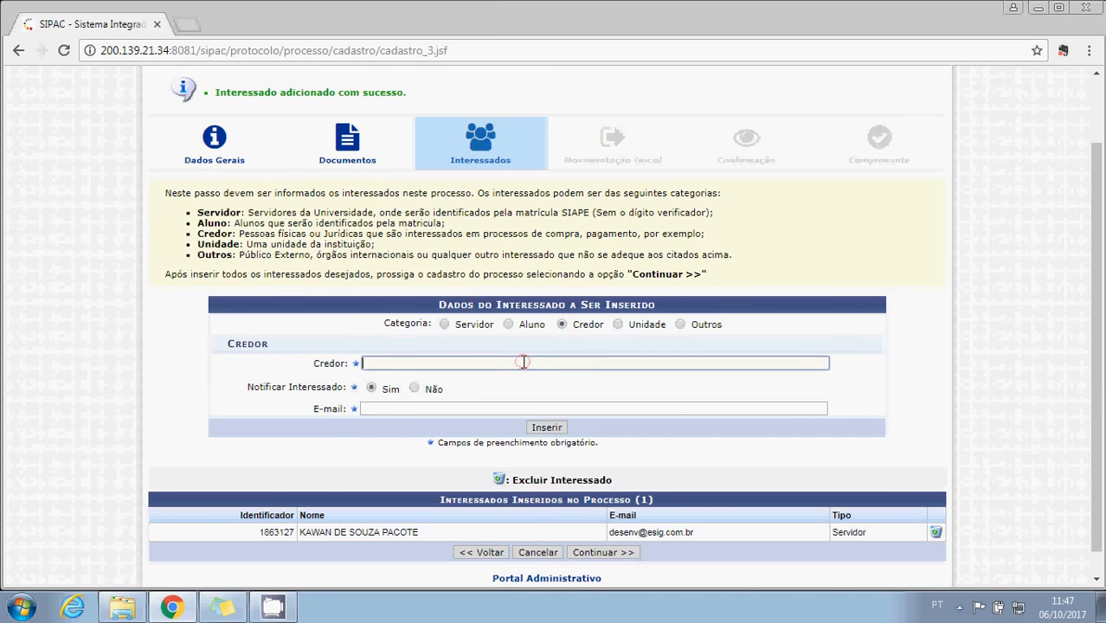
{"action": "left_click", "coordinate": [508, 324]}
{"action": "left_click", "coordinate": [620, 325]}
{"action": "left_click", "coordinate": [680, 326]}
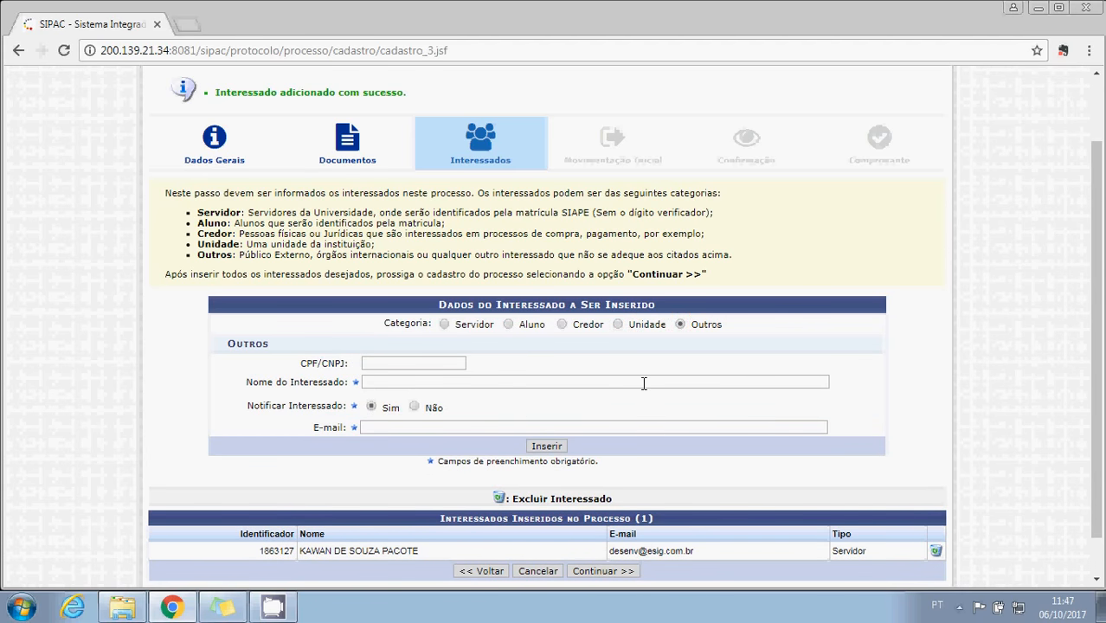
Continue to the Movimentação Inicial stage and set the process destination to Outra Unidade
{"action": "scroll", "coordinate": [644, 383], "scroll_direction": "down", "scroll_amount": 1}
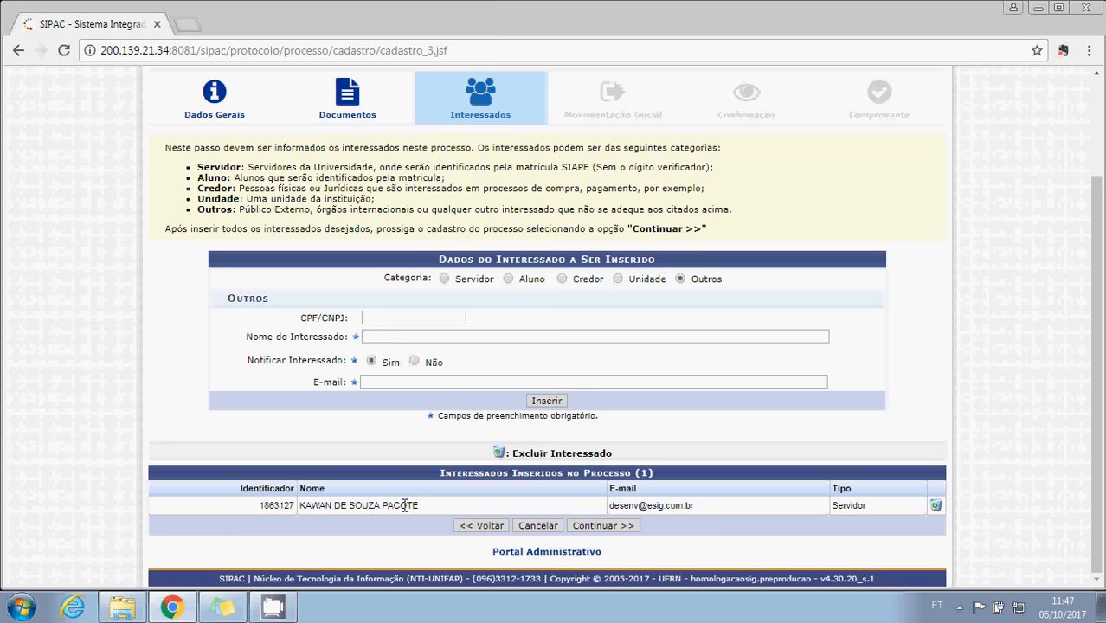
{"action": "left_click", "coordinate": [603, 526]}
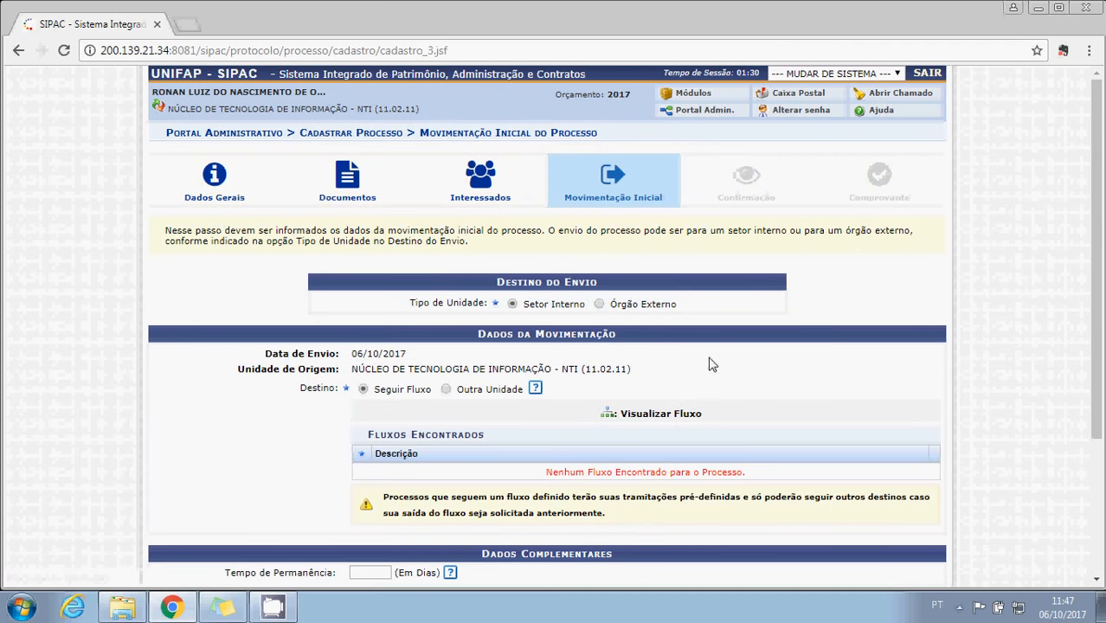
{"action": "scroll", "coordinate": [699, 326], "scroll_direction": "down", "scroll_amount": 1}
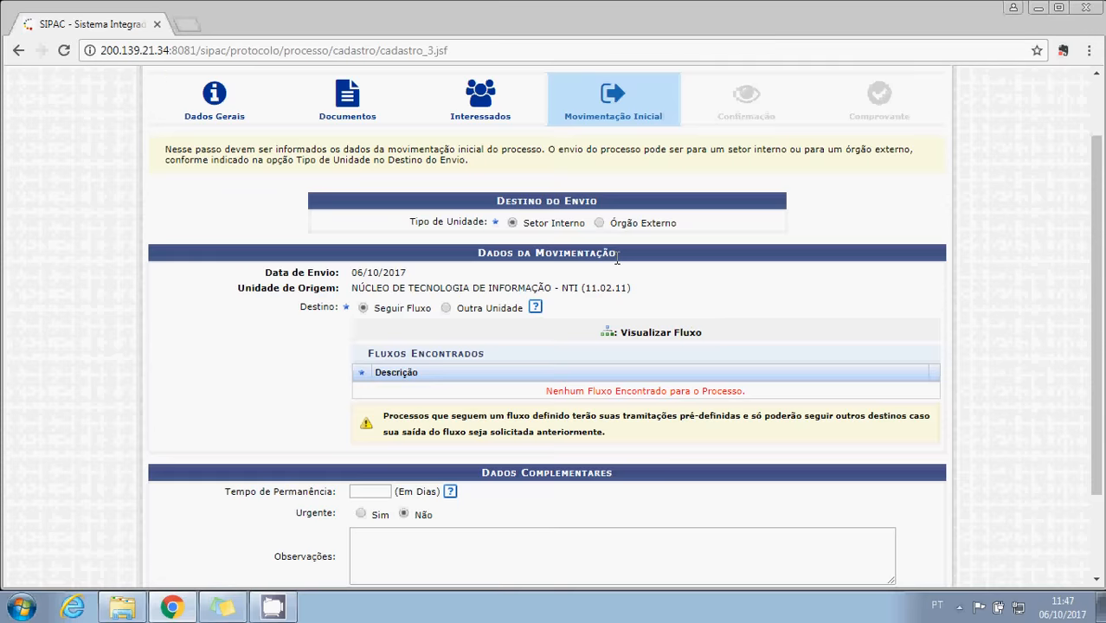
{"action": "scroll", "coordinate": [617, 257], "scroll_direction": "down", "scroll_amount": 1}
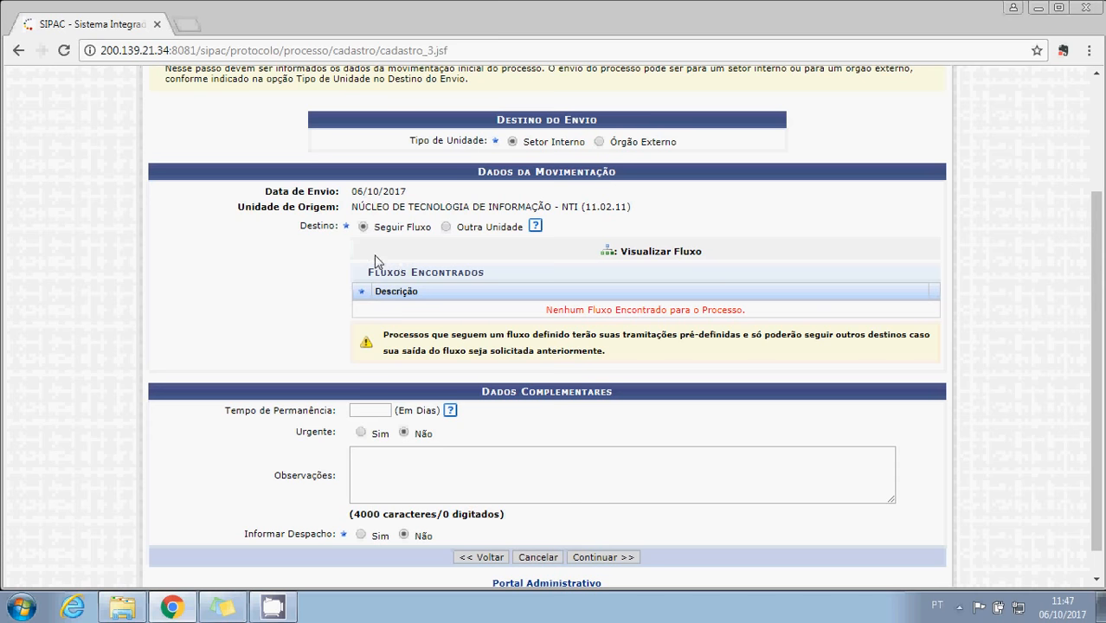
{"action": "left_click", "coordinate": [446, 228]}
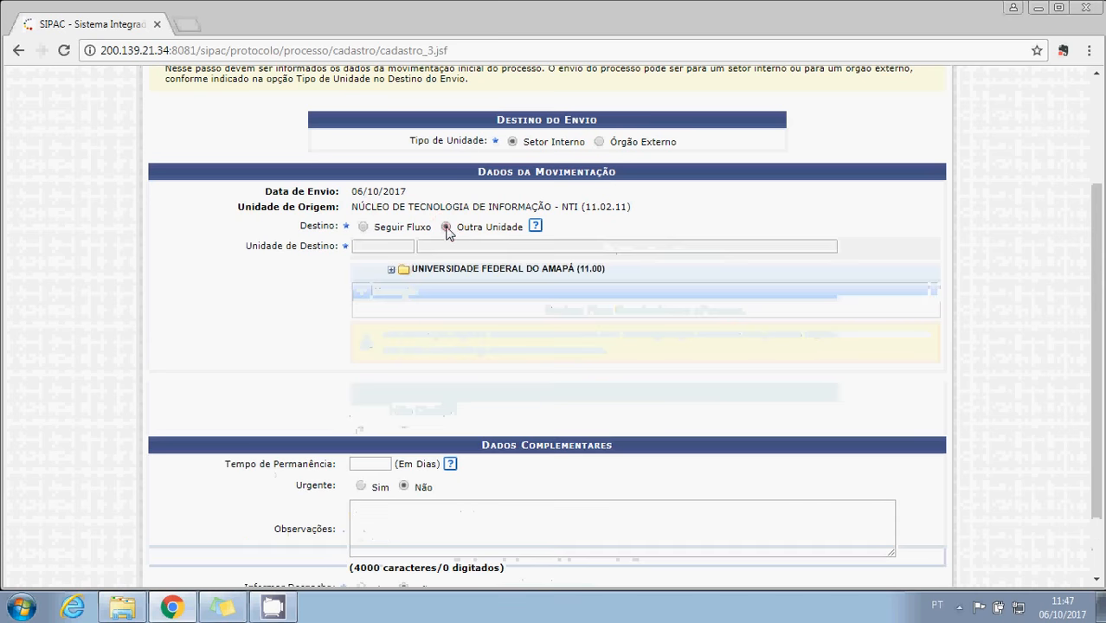
Choose PRÓ-REITORIA DE ADMINISTRAÇÃO - PROAD (11.02.23), under REITORIA of UNIVERSIDADE FEDERAL DO AMAPÁ, as the destination unit
{"action": "left_click", "coordinate": [392, 271]}
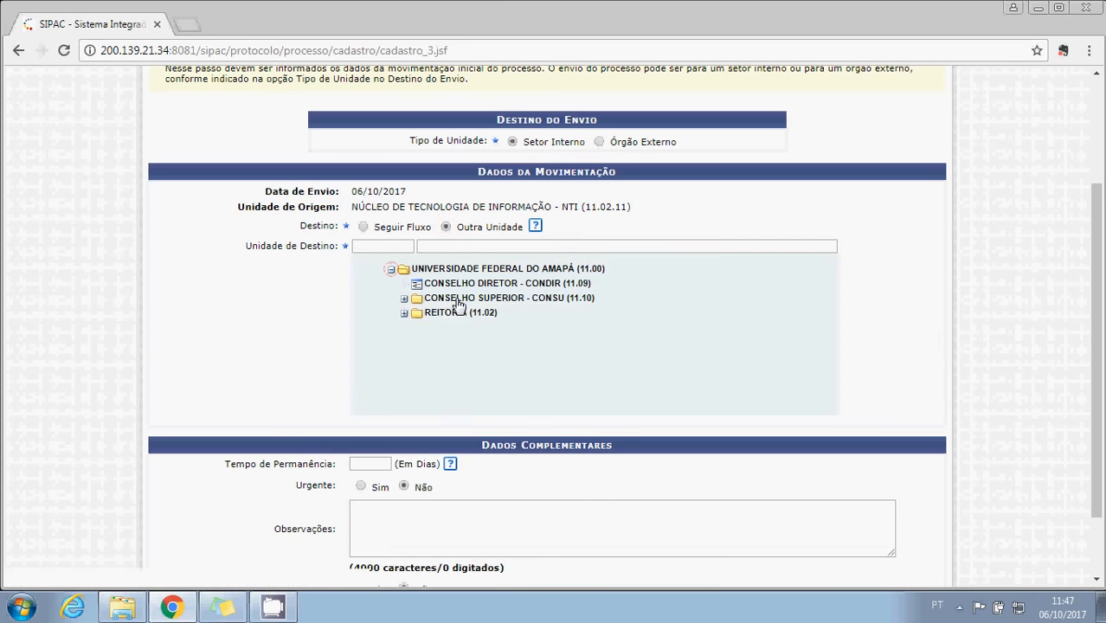
{"action": "left_click", "coordinate": [403, 311]}
{"action": "scroll", "coordinate": [547, 351], "scroll_direction": "down", "scroll_amount": 1}
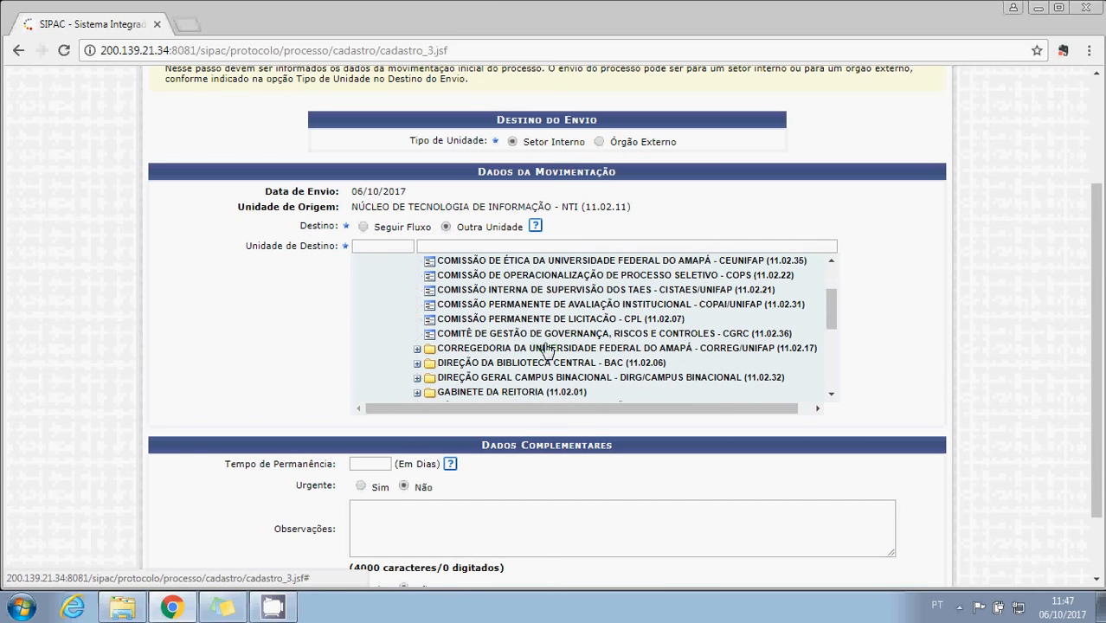
{"action": "scroll", "coordinate": [561, 348], "scroll_direction": "down", "scroll_amount": 2}
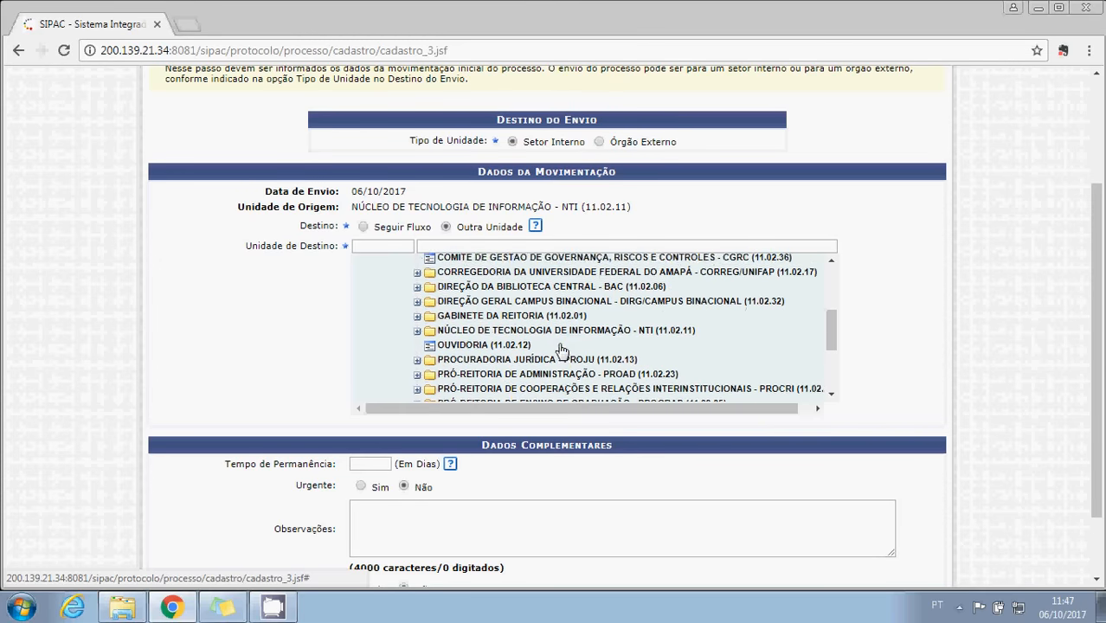
{"action": "scroll", "coordinate": [558, 349], "scroll_direction": "down", "scroll_amount": 1}
{"action": "scroll", "coordinate": [558, 350], "scroll_direction": "down", "scroll_amount": 1}
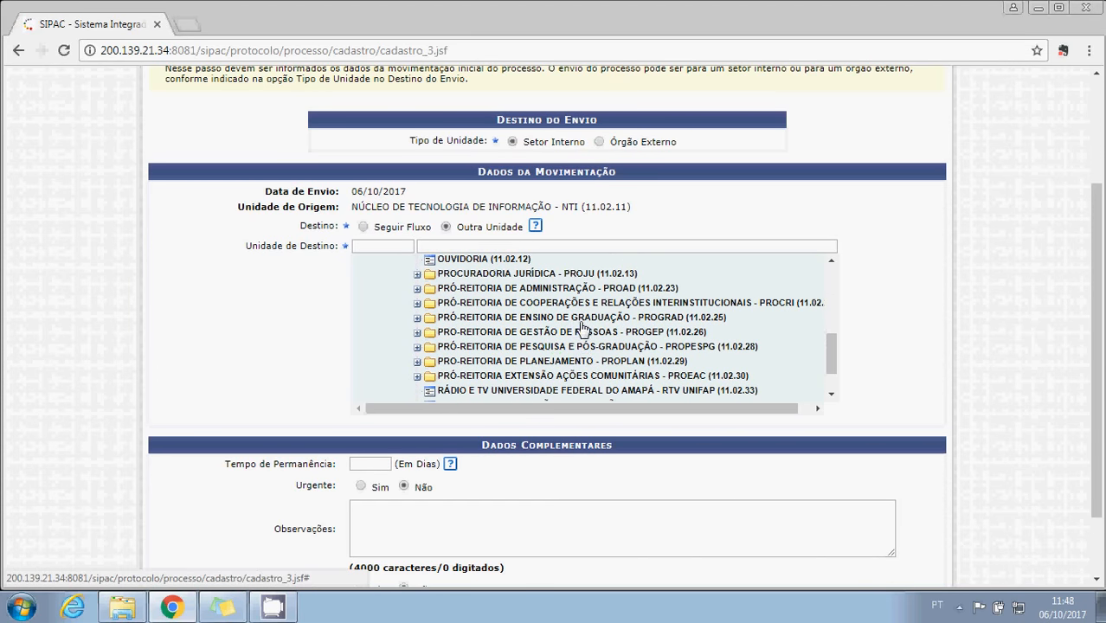
{"action": "scroll", "coordinate": [593, 346], "scroll_direction": "down", "scroll_amount": 1}
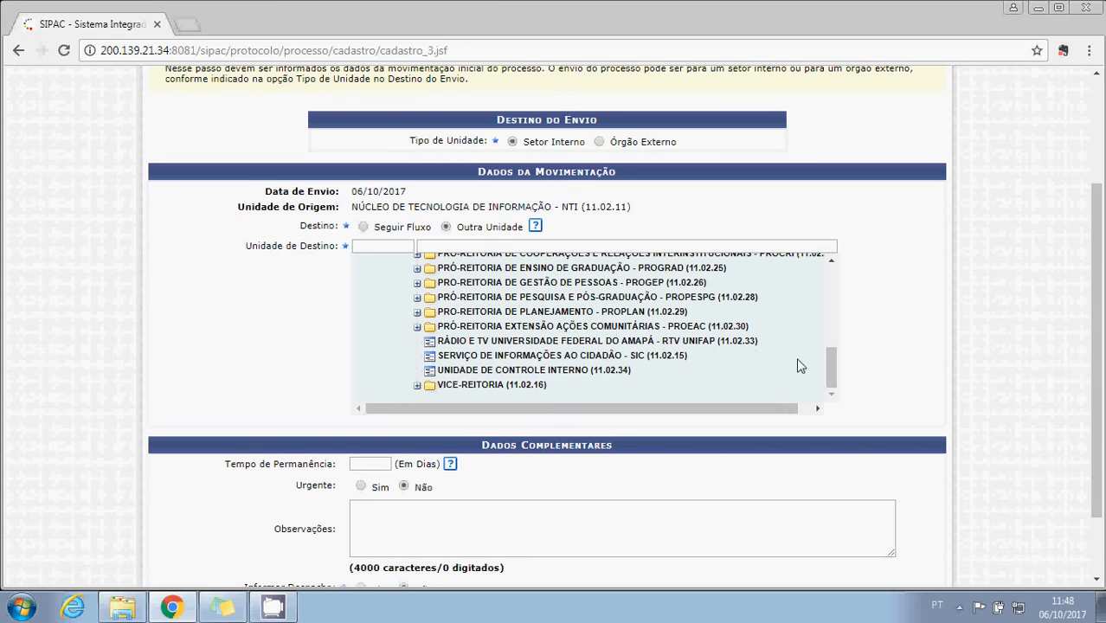
{"action": "left_click_drag", "start_coordinate": [832, 371], "coordinate": [833, 348]}
{"action": "left_click", "coordinate": [613, 303]}
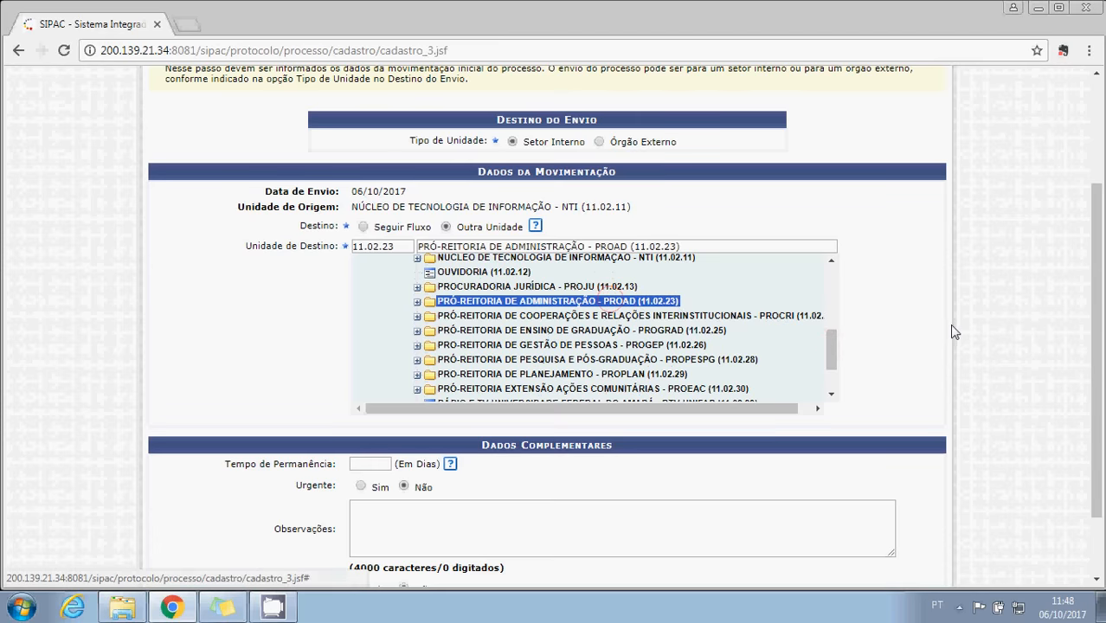
Continue to the Confirmação stage, check the process data and confirm the registration
{"action": "scroll", "coordinate": [623, 433], "scroll_direction": "down", "scroll_amount": 1}
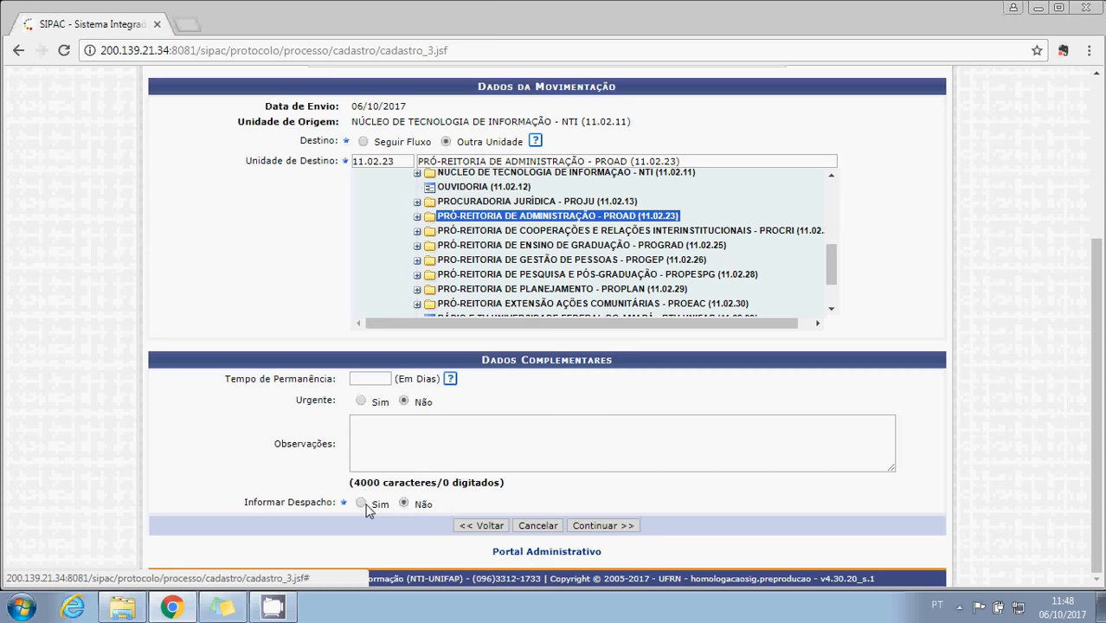
{"action": "left_click", "coordinate": [616, 526]}
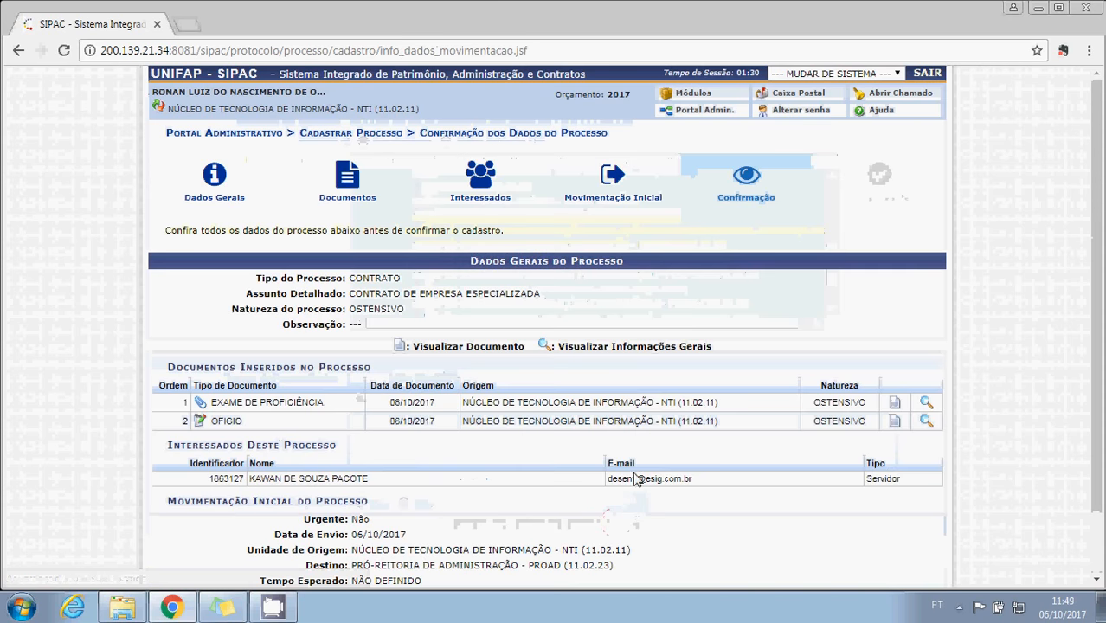
{"action": "scroll", "coordinate": [777, 471], "scroll_direction": "down", "scroll_amount": 2}
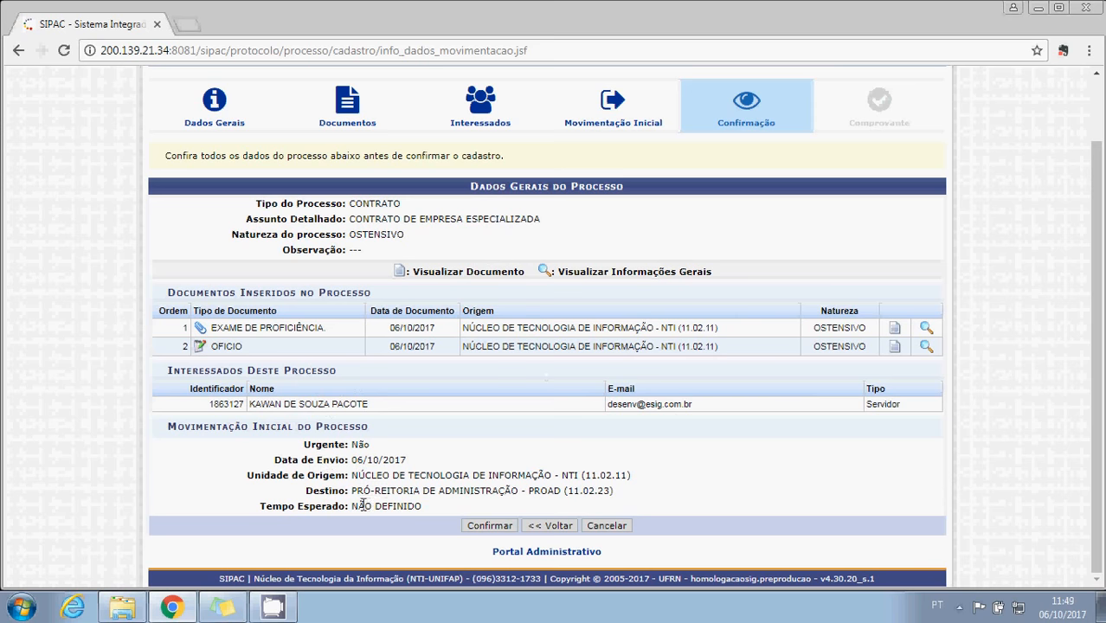
{"action": "left_click", "coordinate": [487, 528]}
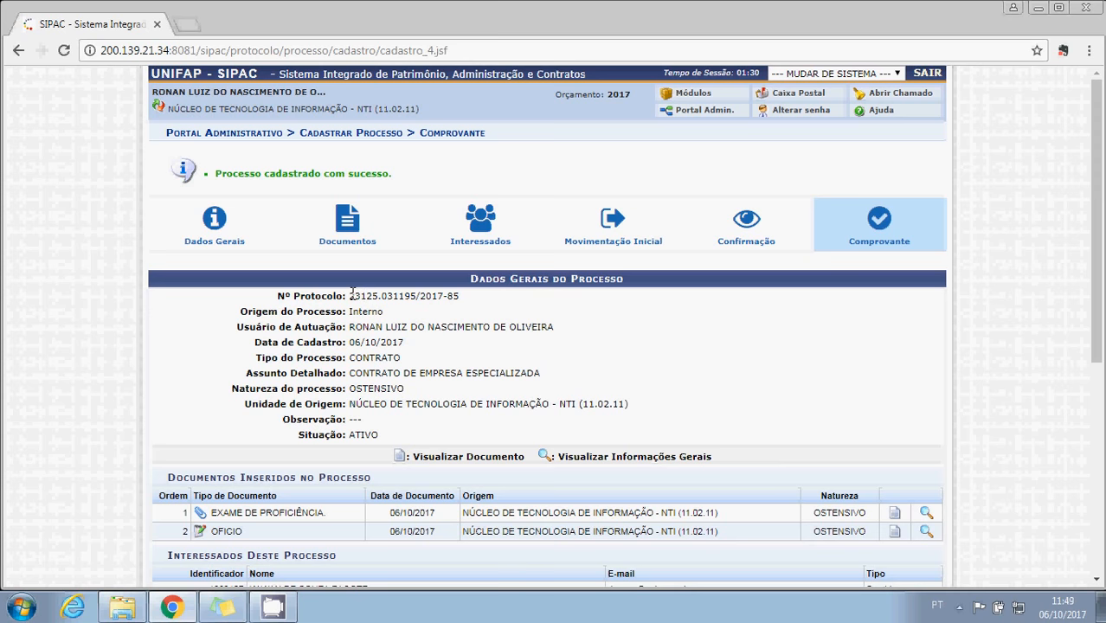
Review the process receipt from the protocol number through the documents, interested parties and movements to the print options
{"action": "left_click_drag", "start_coordinate": [351, 295], "coordinate": [465, 299]}
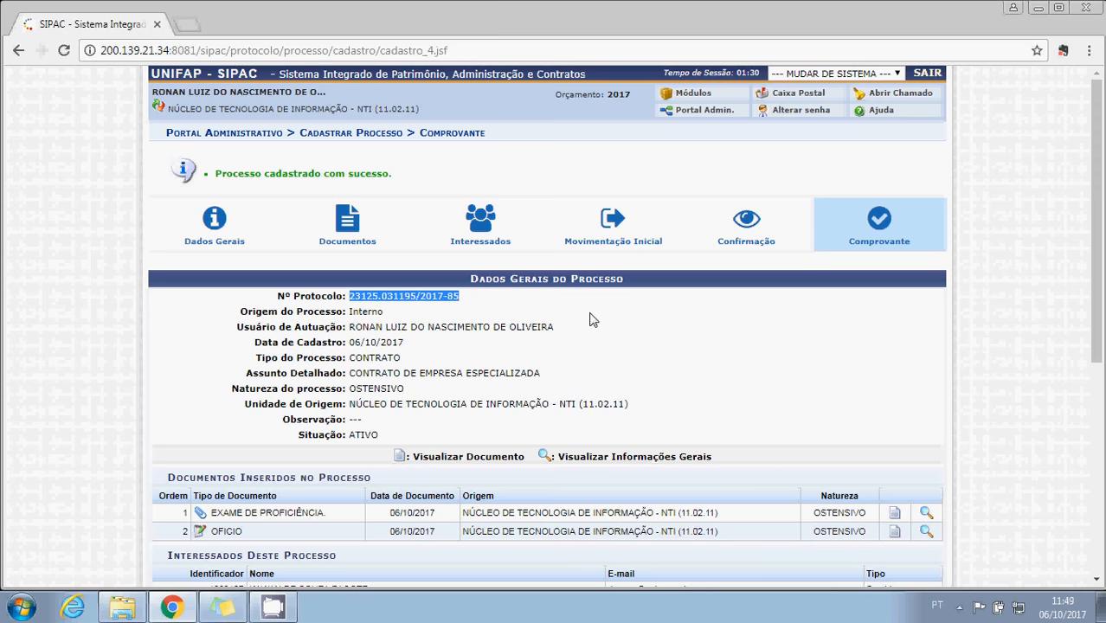
{"action": "scroll", "coordinate": [593, 320], "scroll_direction": "down", "scroll_amount": 1}
{"action": "scroll", "coordinate": [598, 311], "scroll_direction": "down", "scroll_amount": 1}
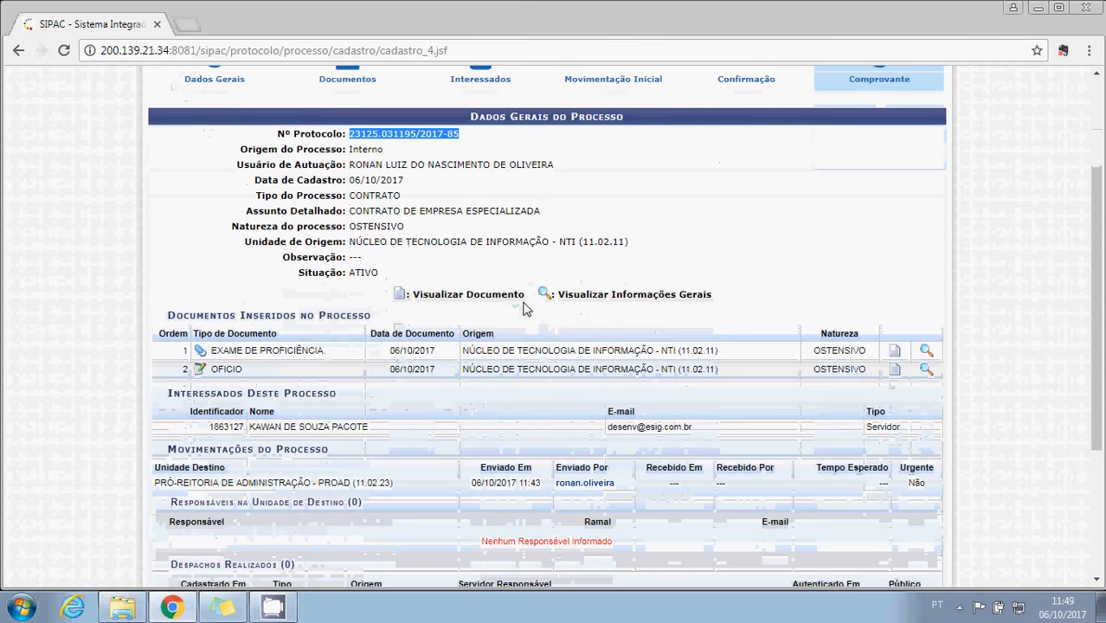
{"action": "scroll", "coordinate": [523, 309], "scroll_direction": "down", "scroll_amount": 1}
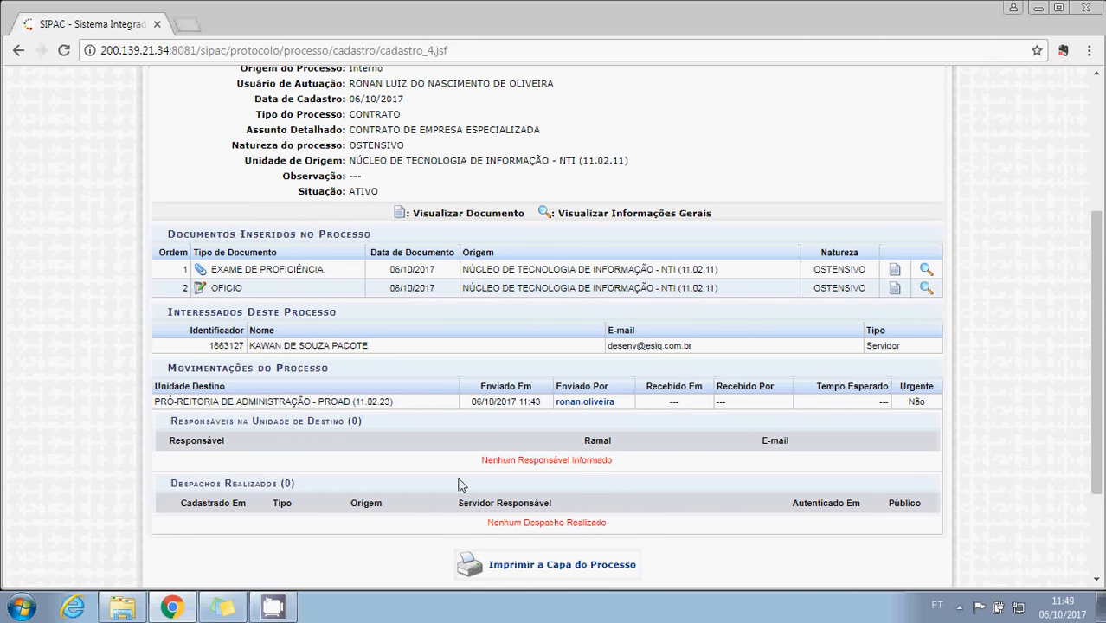
{"action": "scroll", "coordinate": [587, 483], "scroll_direction": "down", "scroll_amount": 1}
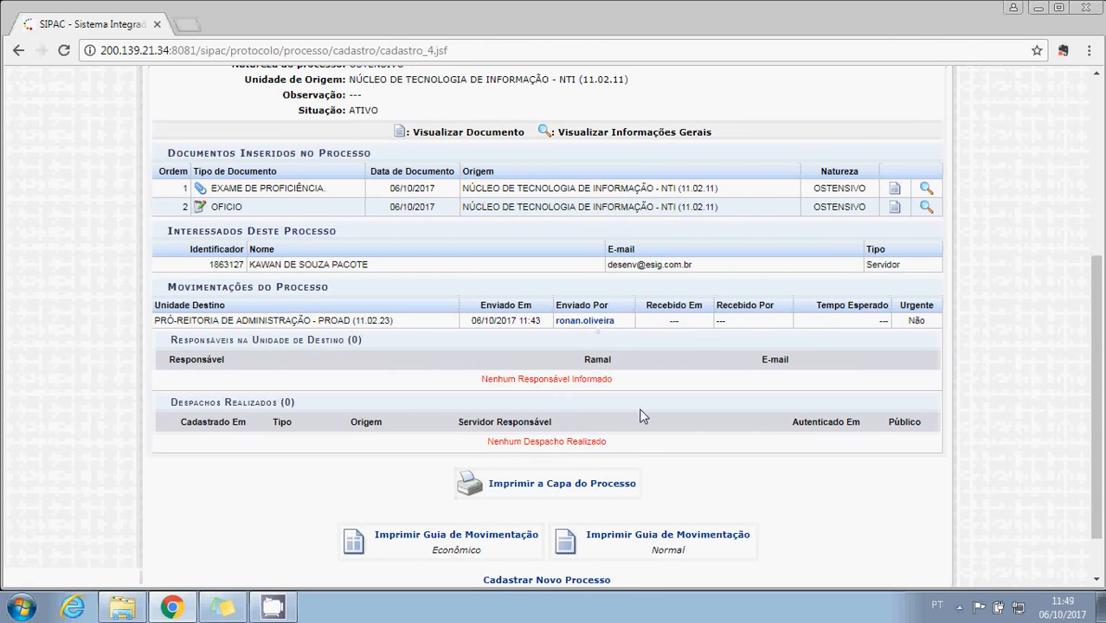
{"action": "scroll", "coordinate": [649, 414], "scroll_direction": "down", "scroll_amount": 1}
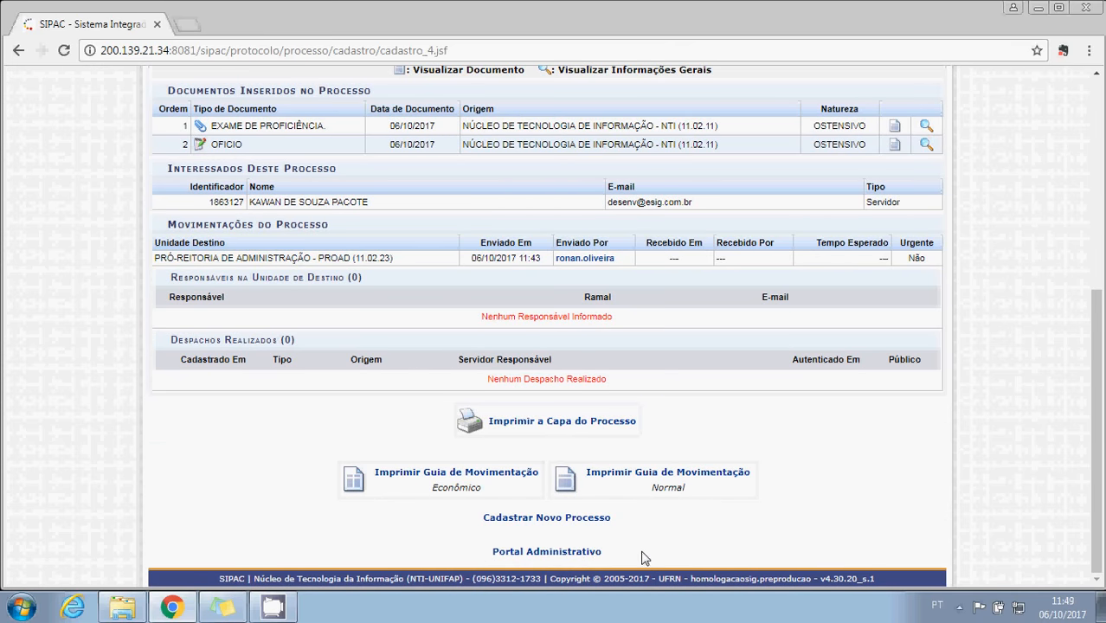
Return to the Portal Administrativo and open the Protocolo list of documents awaiting signature
{"action": "left_click", "coordinate": [572, 559]}
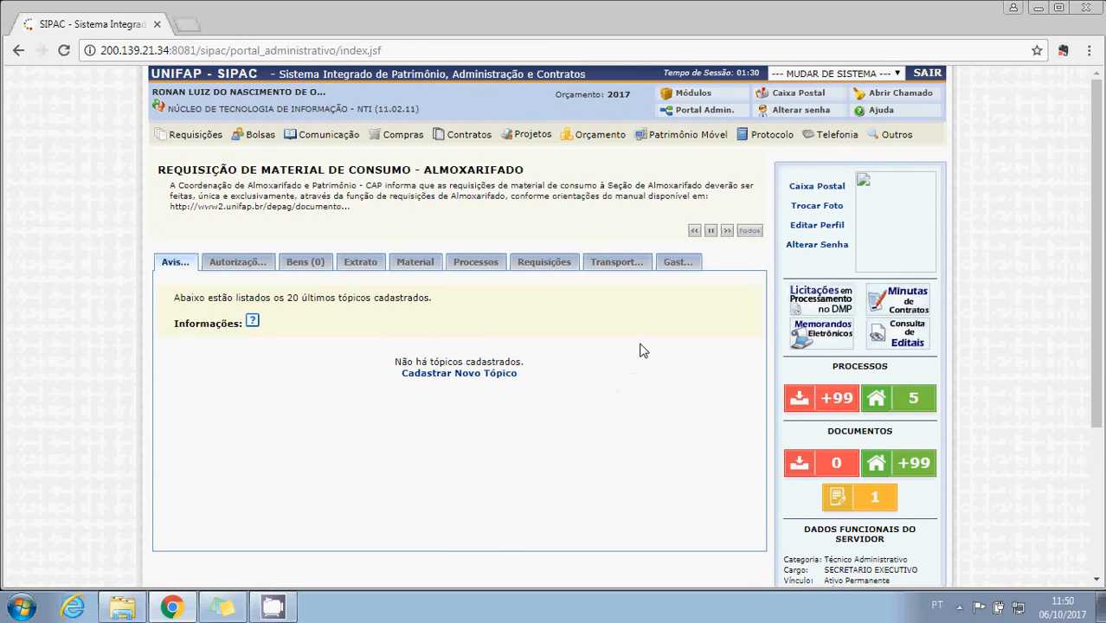
{"action": "mouse_move", "coordinate": [775, 145]}
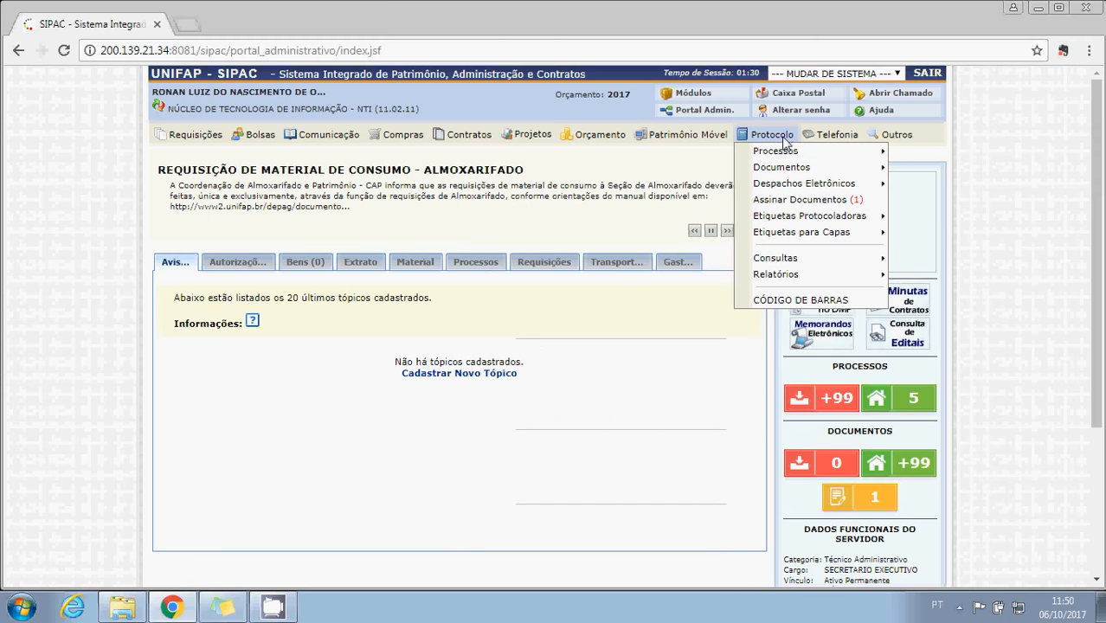
{"action": "left_click", "coordinate": [797, 202]}
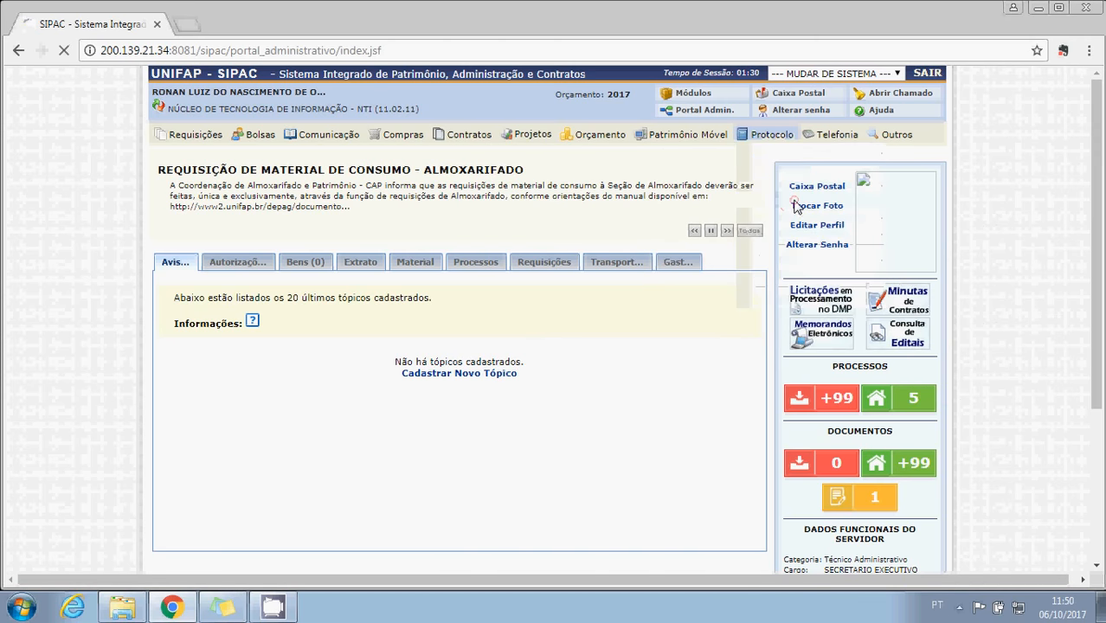
Sign the pending EXAME DE PROFICIÊNCIA document with the function SECRETARIO EXECUTIVO (CARGO) and the account password
{"action": "left_click", "coordinate": [171, 259]}
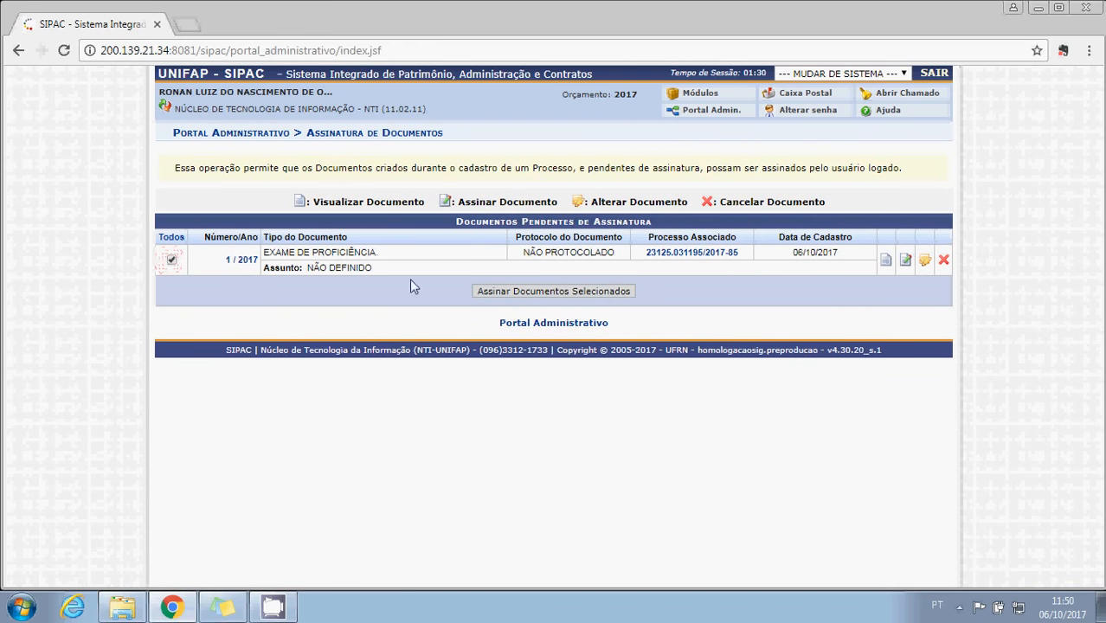
{"action": "left_click", "coordinate": [550, 294]}
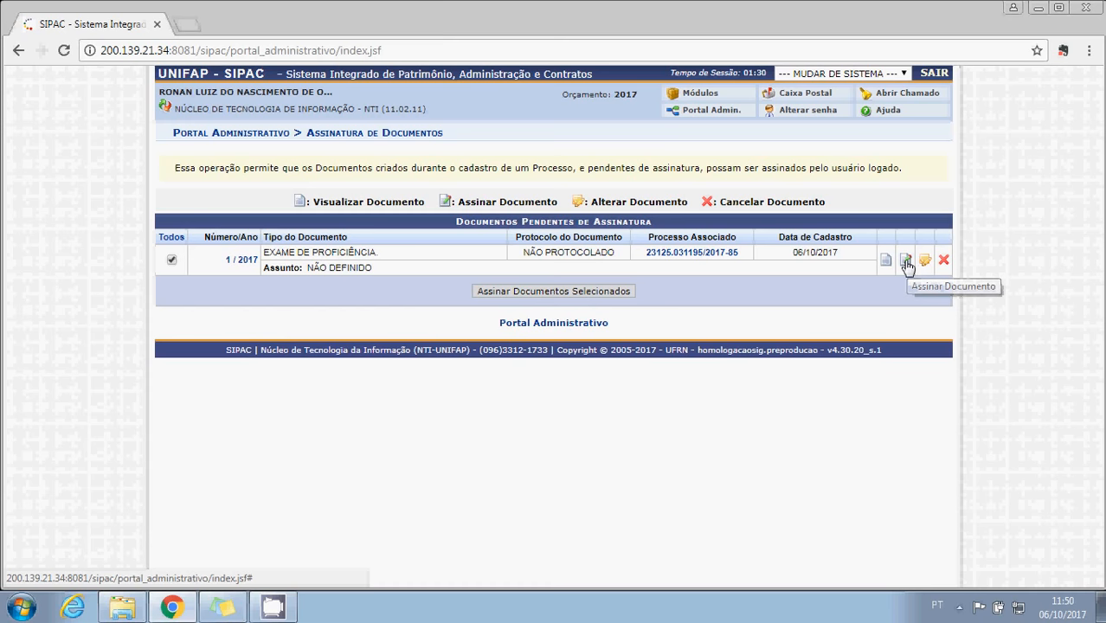
{"action": "left_click", "coordinate": [576, 295]}
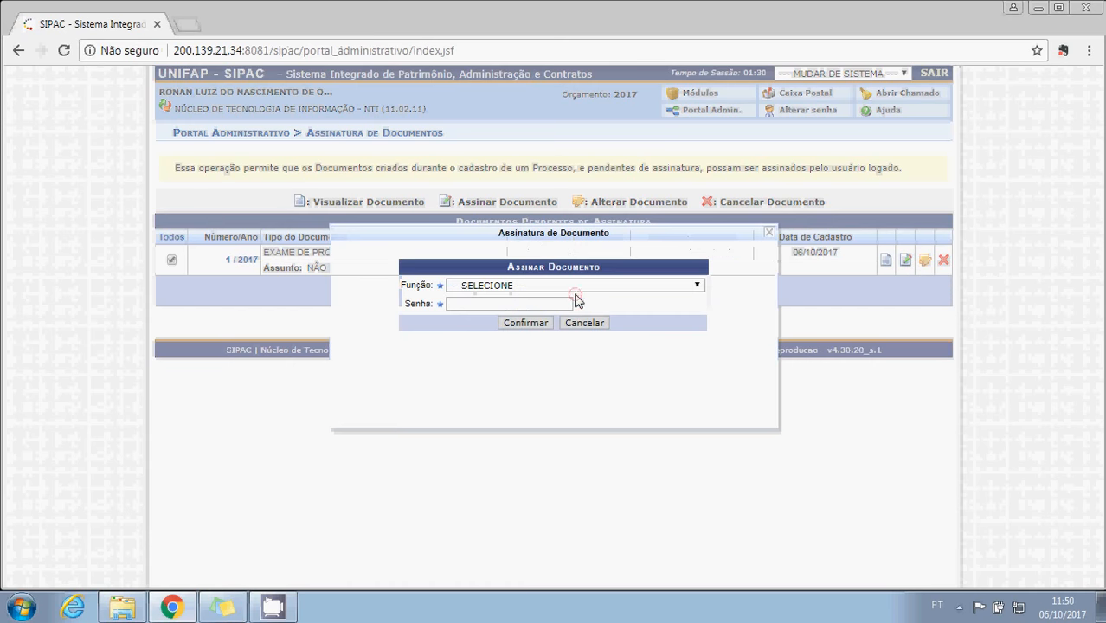
{"action": "left_click", "coordinate": [611, 288]}
{"action": "left_click", "coordinate": [558, 309]}
{"action": "left_click", "coordinate": [528, 304]}
{"action": "type", "text": "*"}
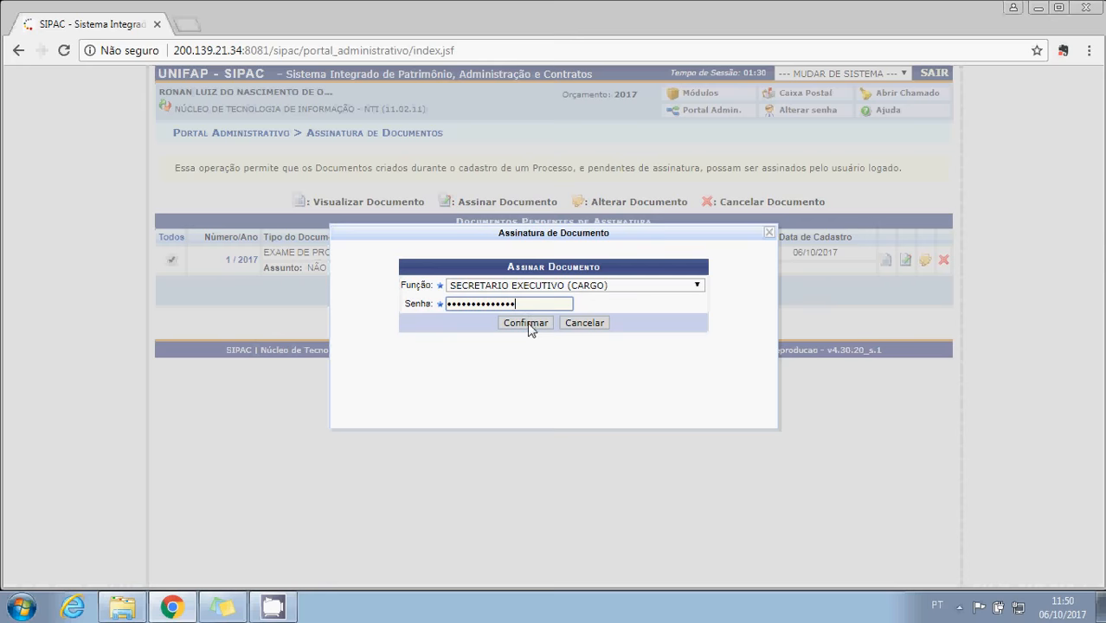
{"action": "left_click", "coordinate": [528, 323]}
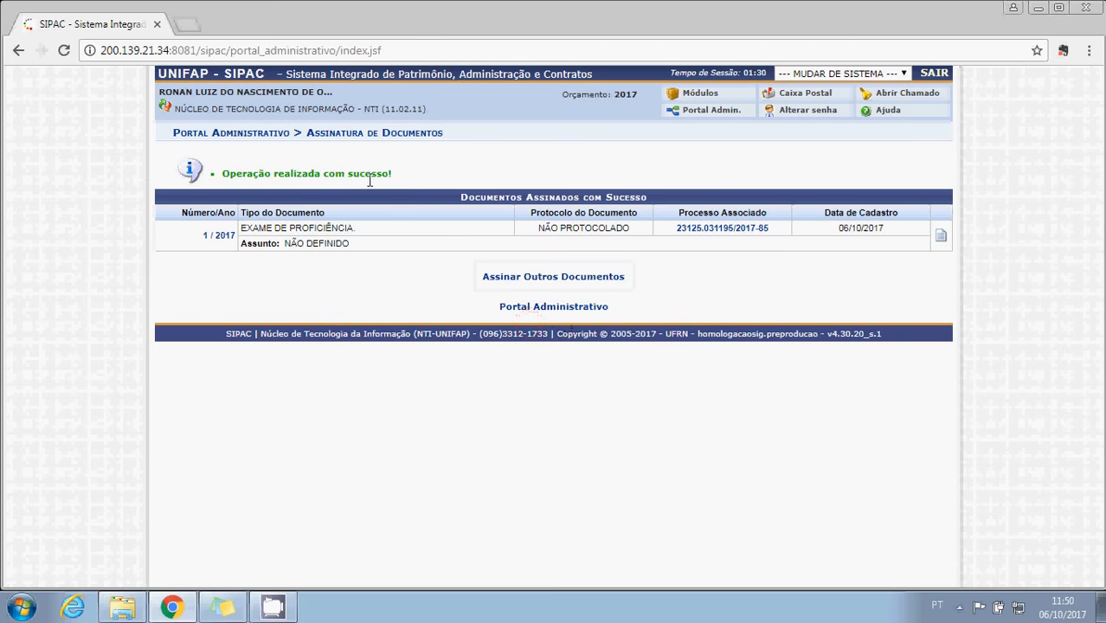